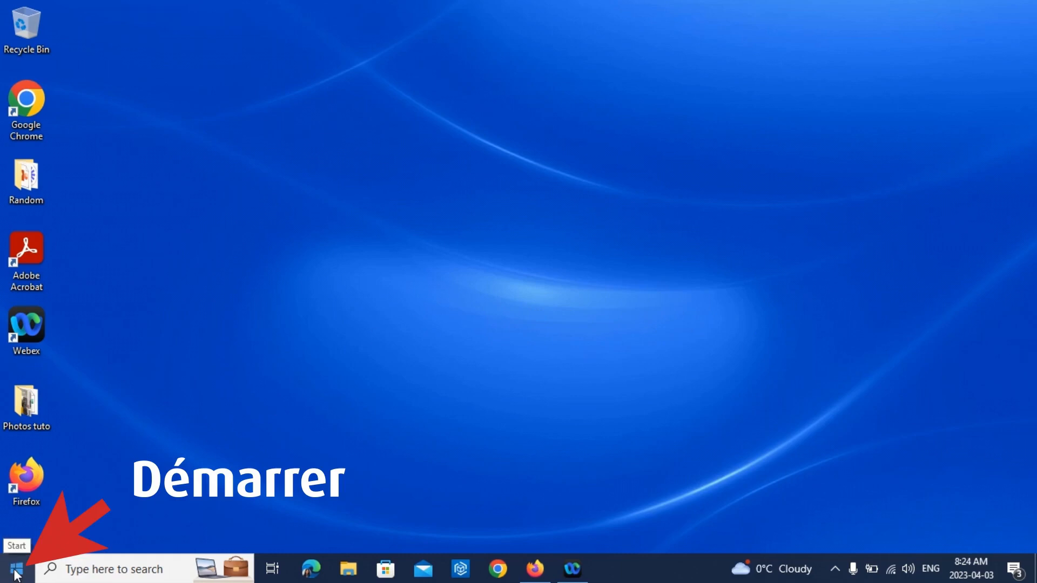
# Step: Search Windows for the Word app, and close the search results
pyautogui.click(16, 574)
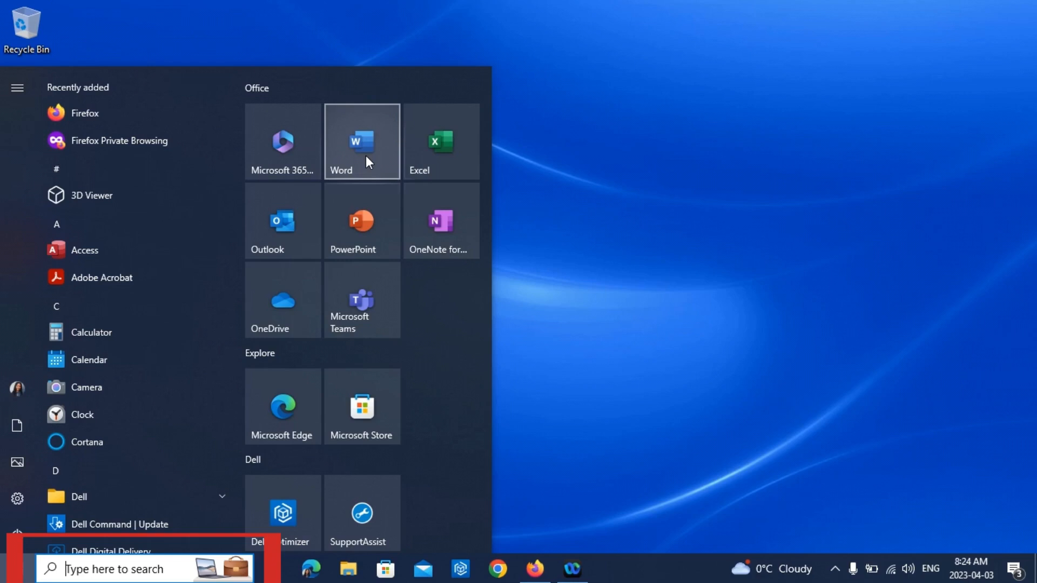
pyautogui.write('word')
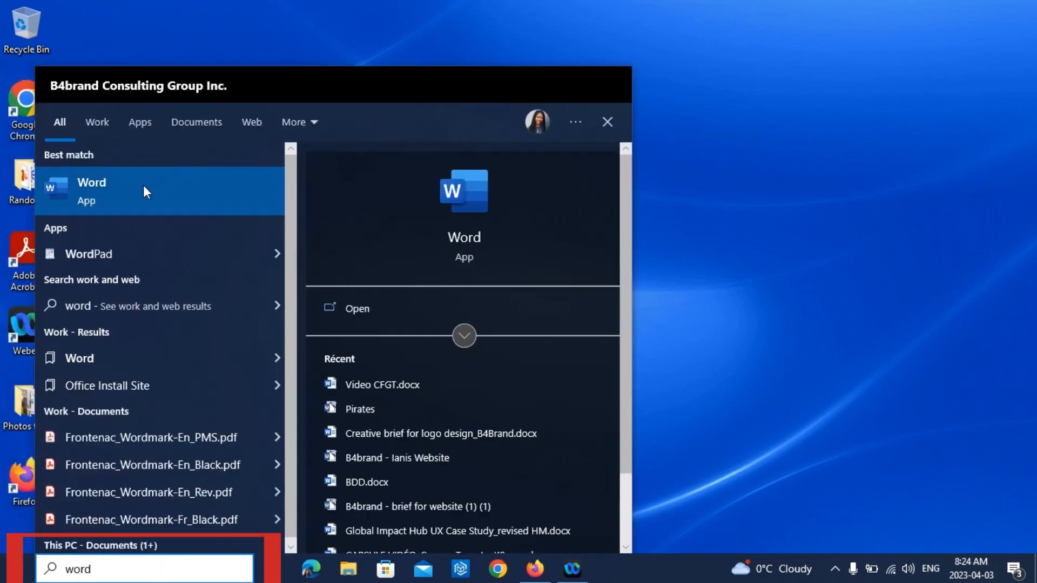
pyautogui.click(607, 123)
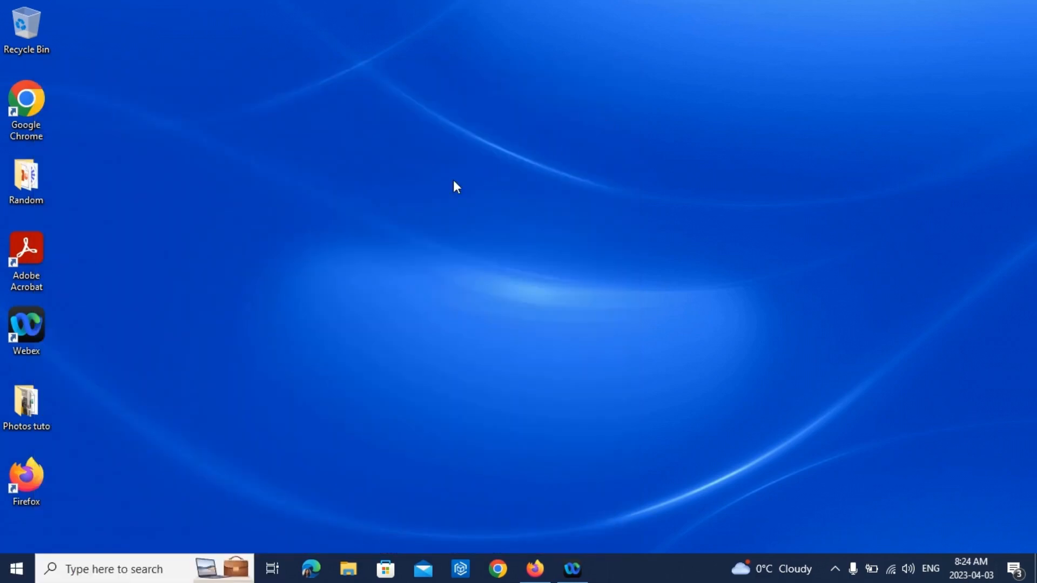
# Step: Launch Word
pyautogui.click(16, 568)
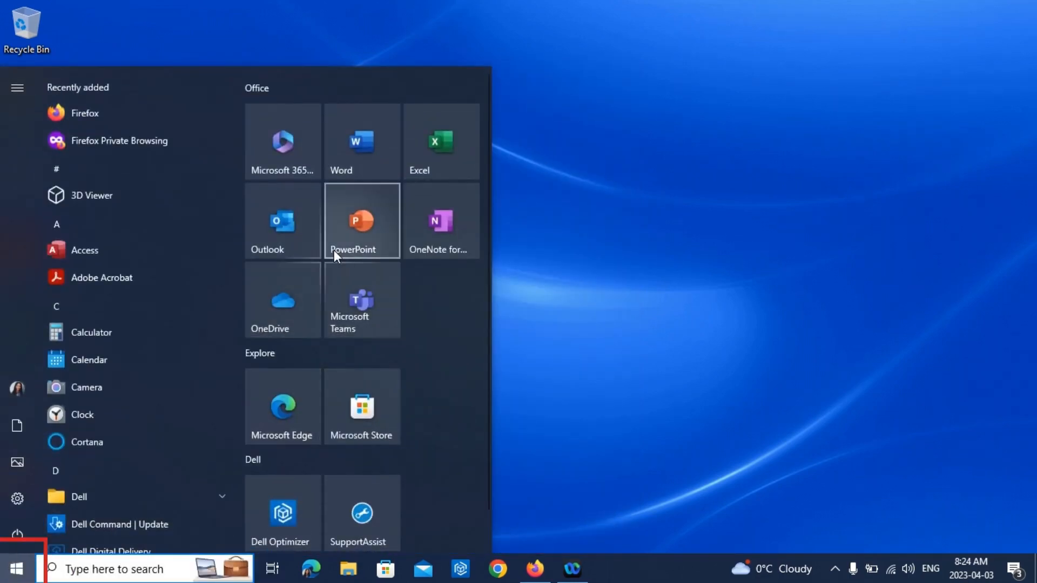
pyautogui.click(364, 152)
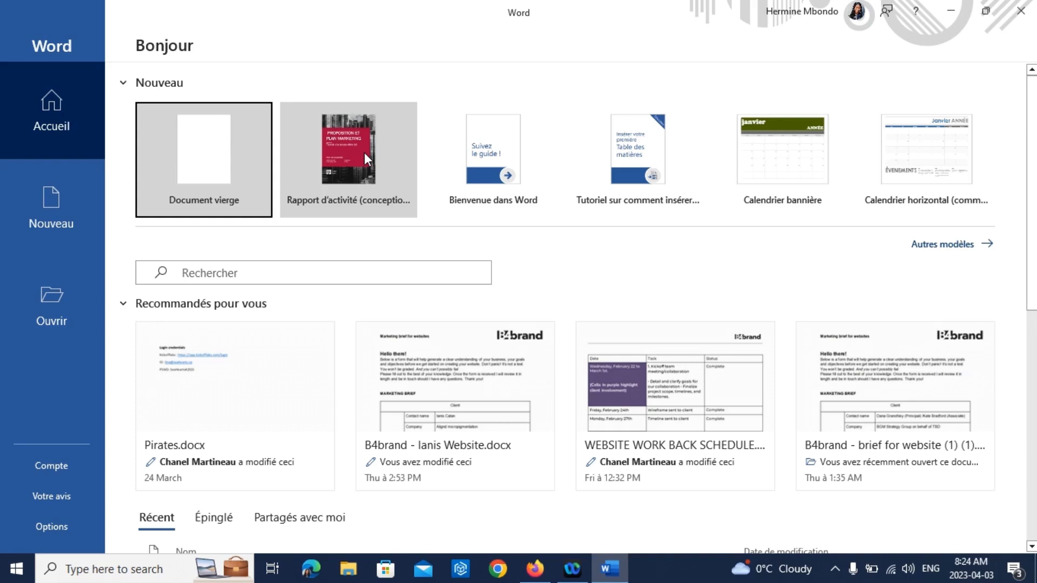
# Step: Look through the recent documents available to open, and return to Word's start page
pyautogui.click(47, 294)
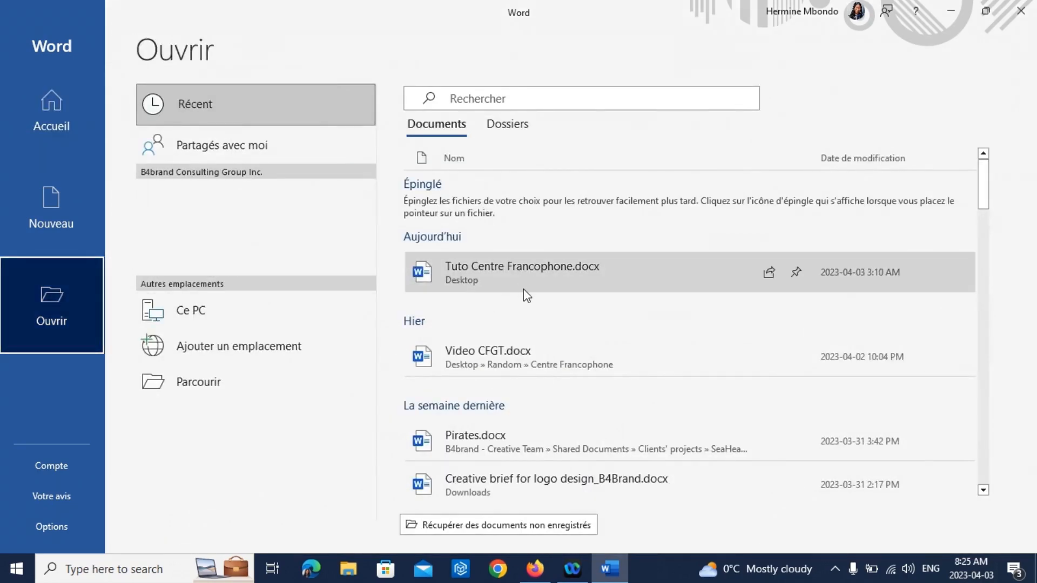
pyautogui.scroll(-3, 524, 303)
pyautogui.scroll(3, 527, 311)
pyautogui.scroll(-4, 513, 317)
pyautogui.scroll(-2, 514, 316)
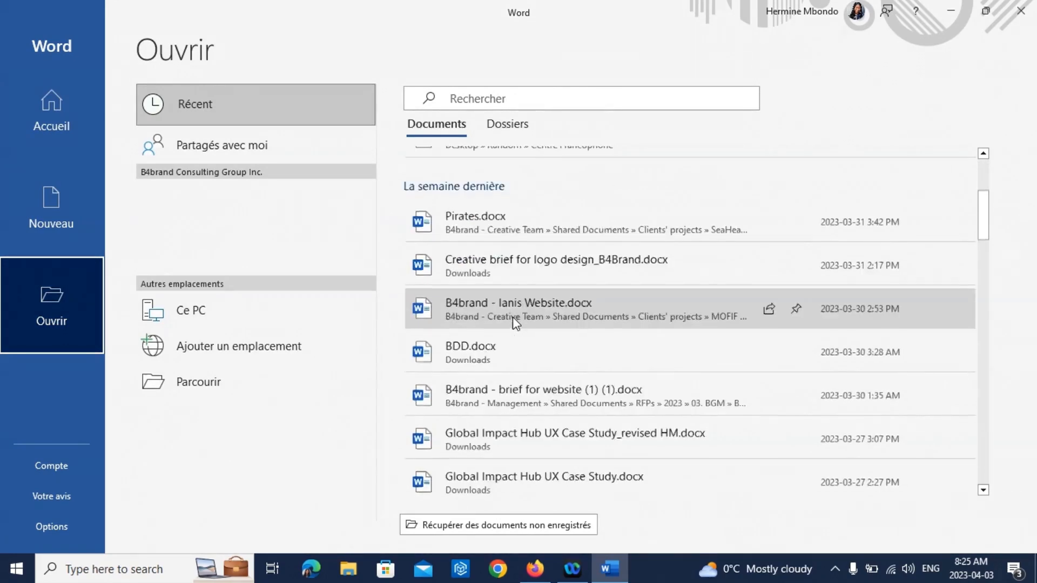
pyautogui.scroll(2, 513, 317)
pyautogui.scroll(2, 513, 318)
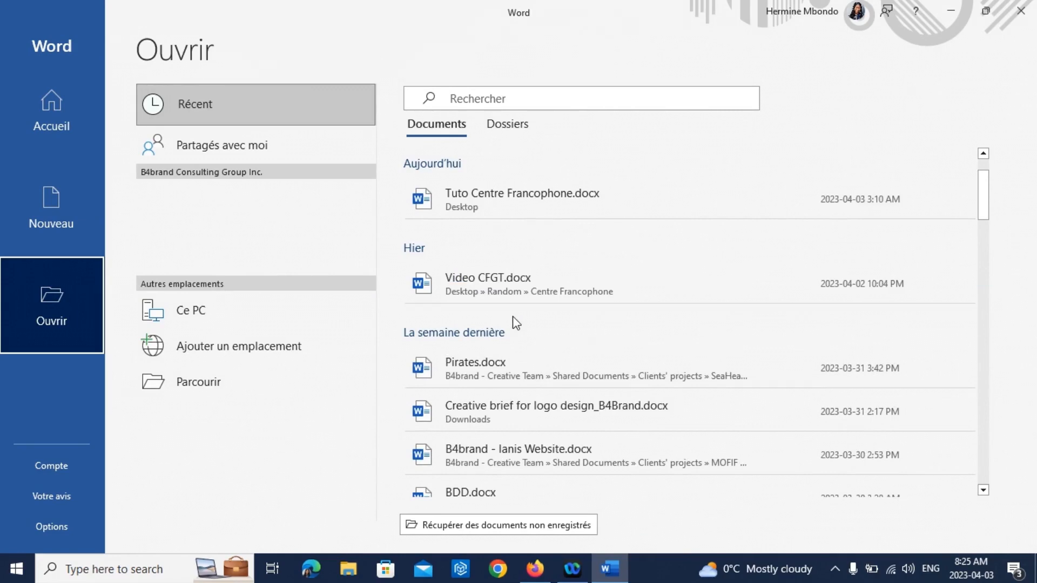
pyautogui.click(50, 111)
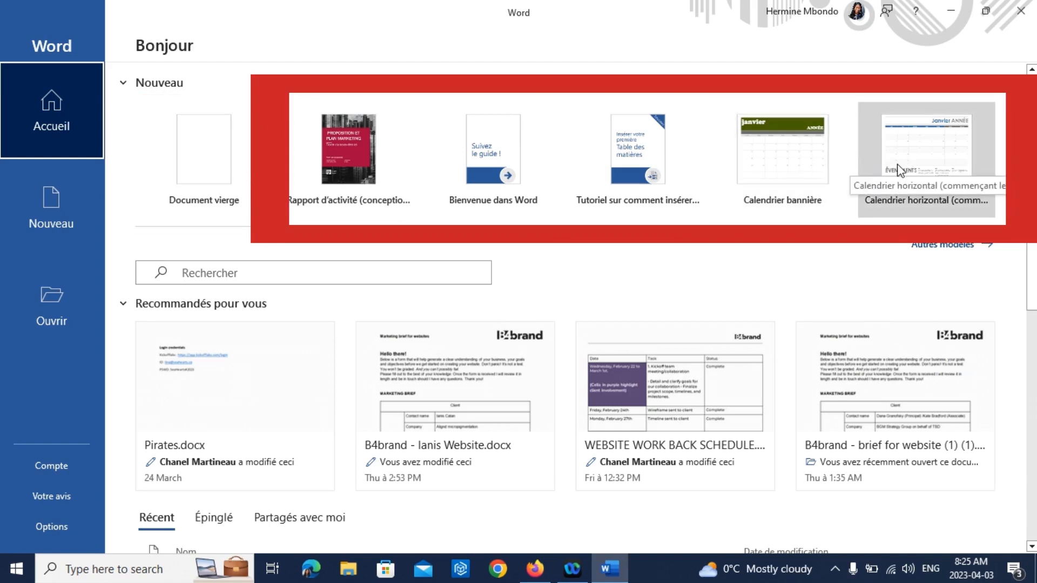
# Step: Browse the full collection of document templates, and return to the start page
pyautogui.click(940, 249)
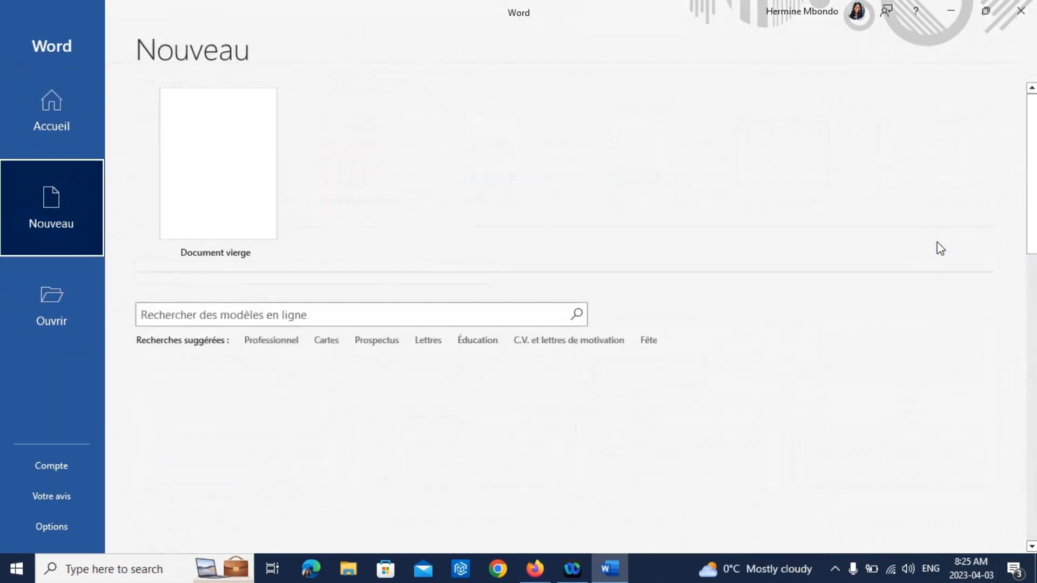
pyautogui.scroll(-10, 640, 364)
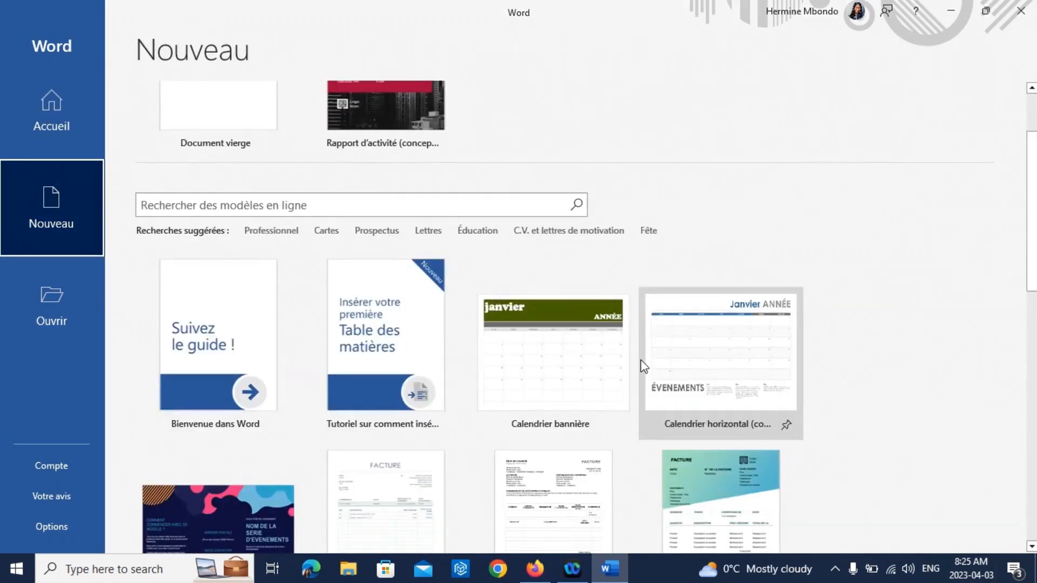
pyautogui.scroll(-6, 640, 359)
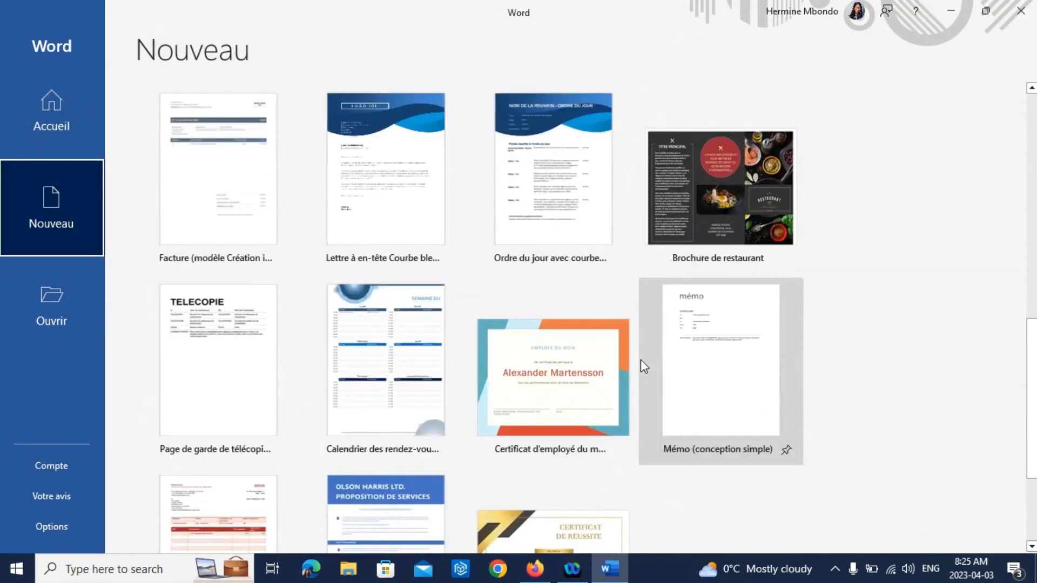
pyautogui.scroll(5, 641, 360)
pyautogui.scroll(5, 641, 358)
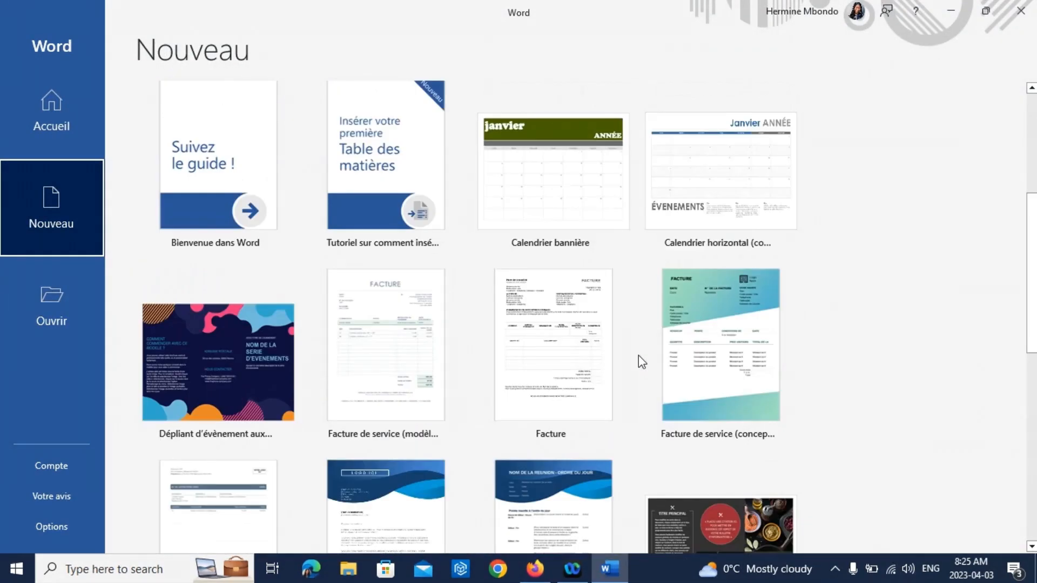
pyautogui.scroll(3, 638, 357)
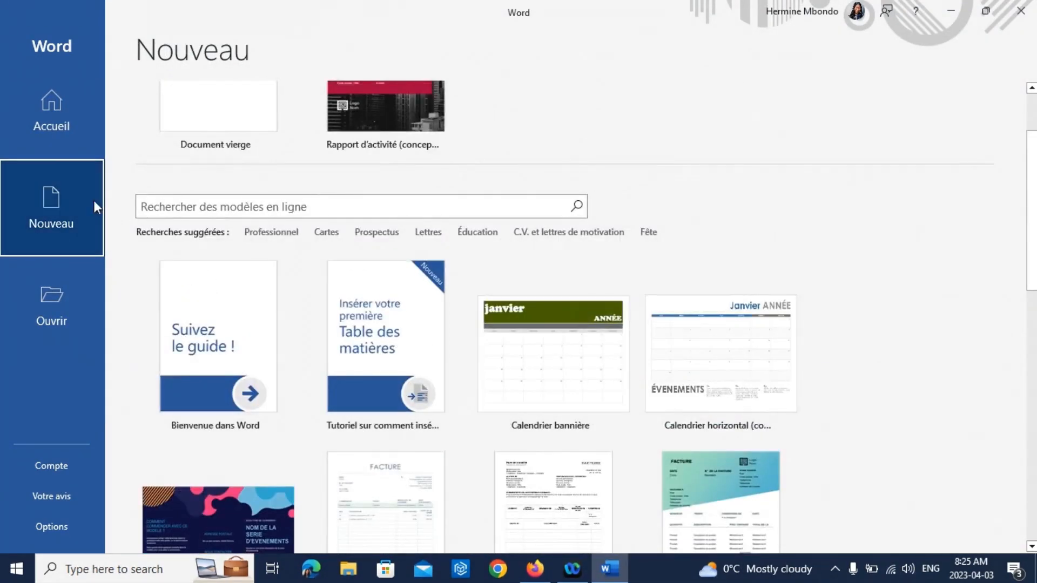
pyautogui.click(50, 119)
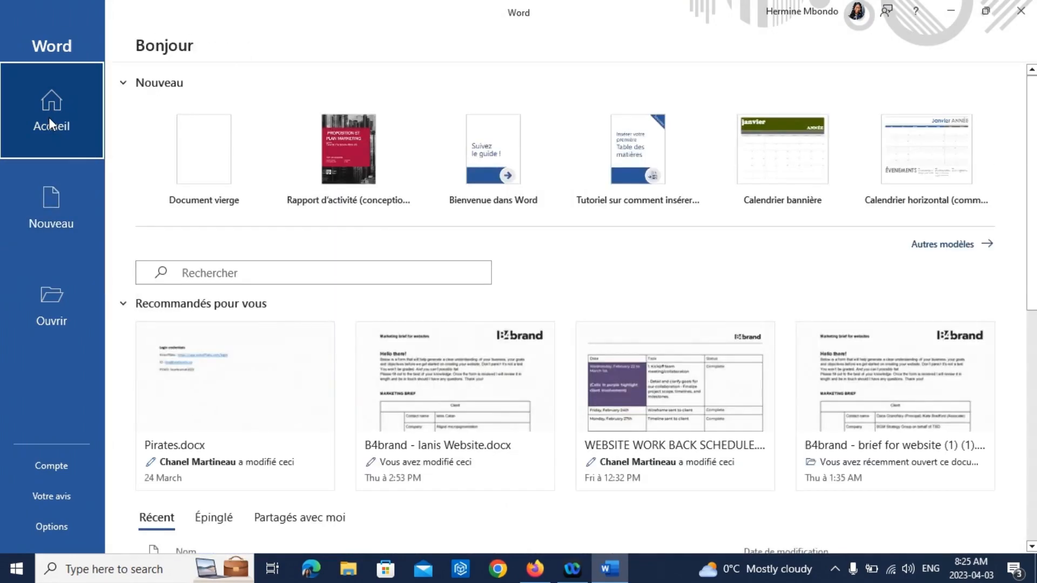
# Step: Create a blank document and enter the text "Texte du document."
pyautogui.click(210, 155)
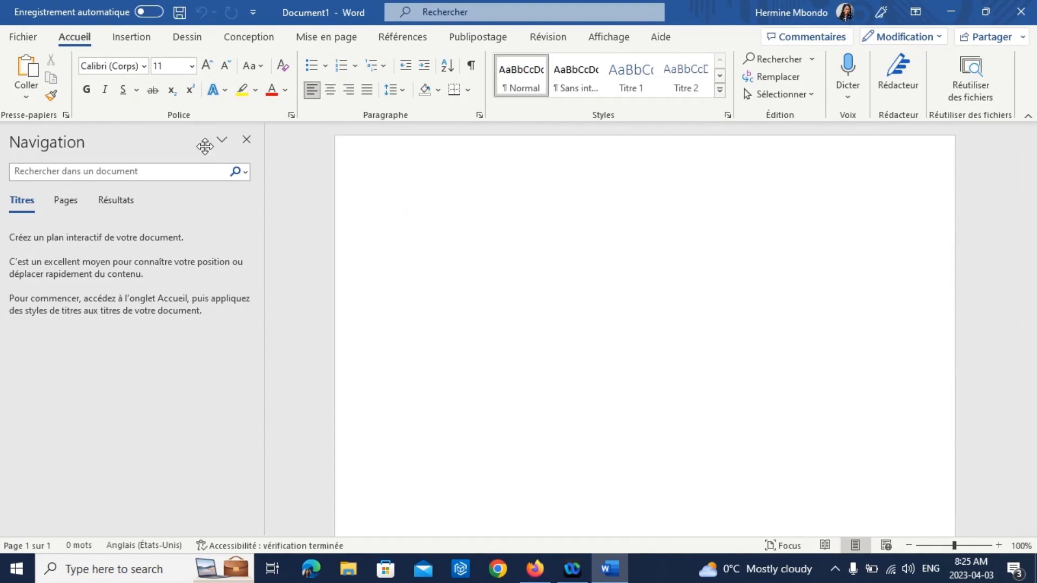
pyautogui.write('Texte du document')
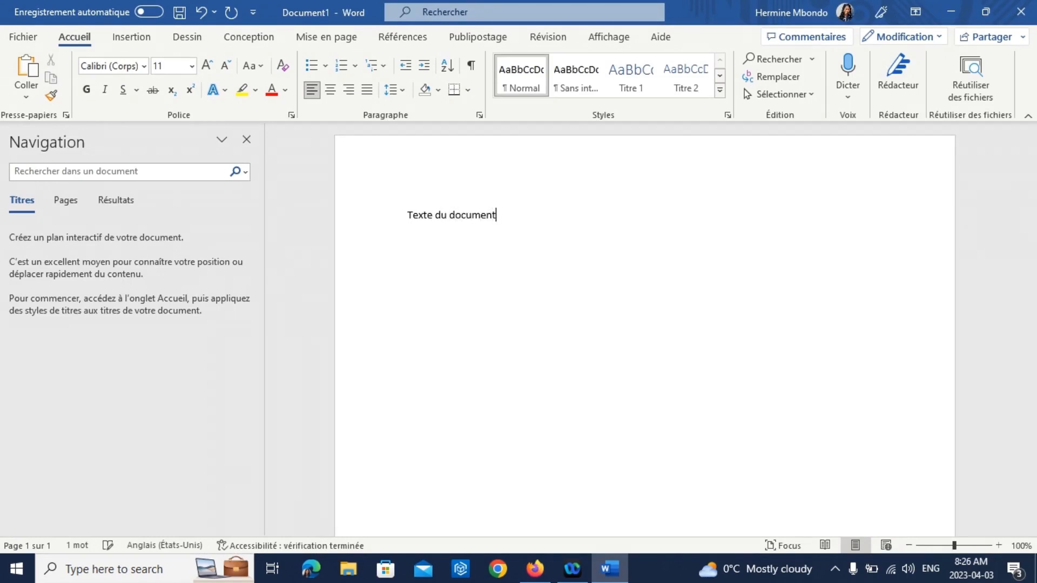
pyautogui.write('.')
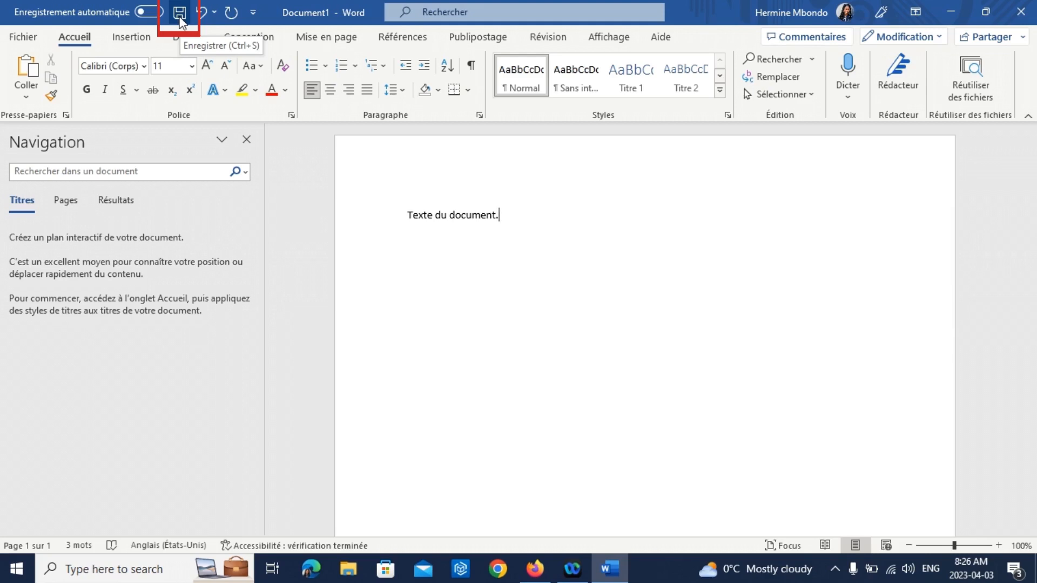
# Step: Bring up the quick save prompt for the document and dismiss it without saving
pyautogui.click(180, 22)
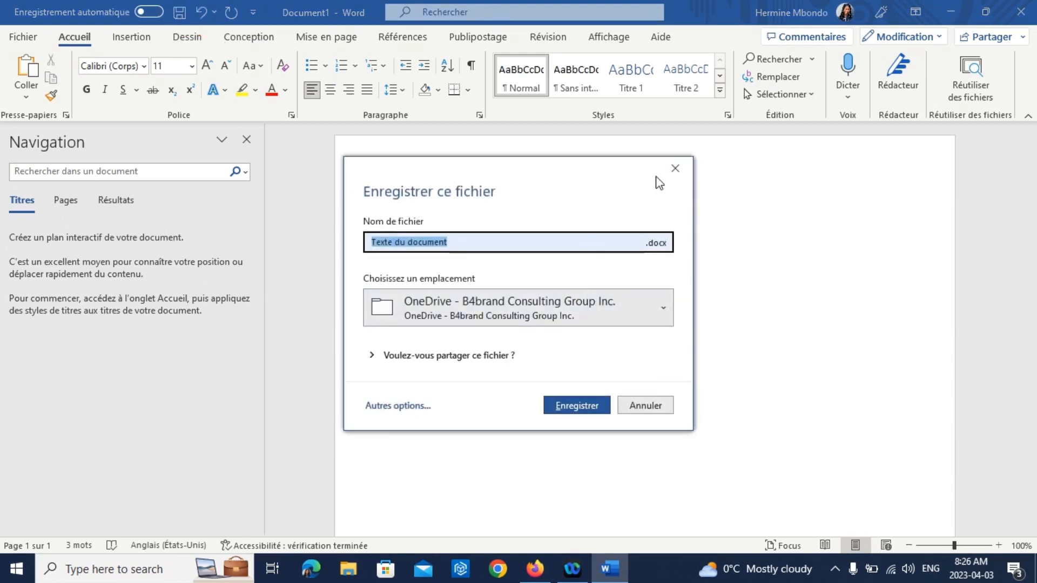
pyautogui.click(675, 168)
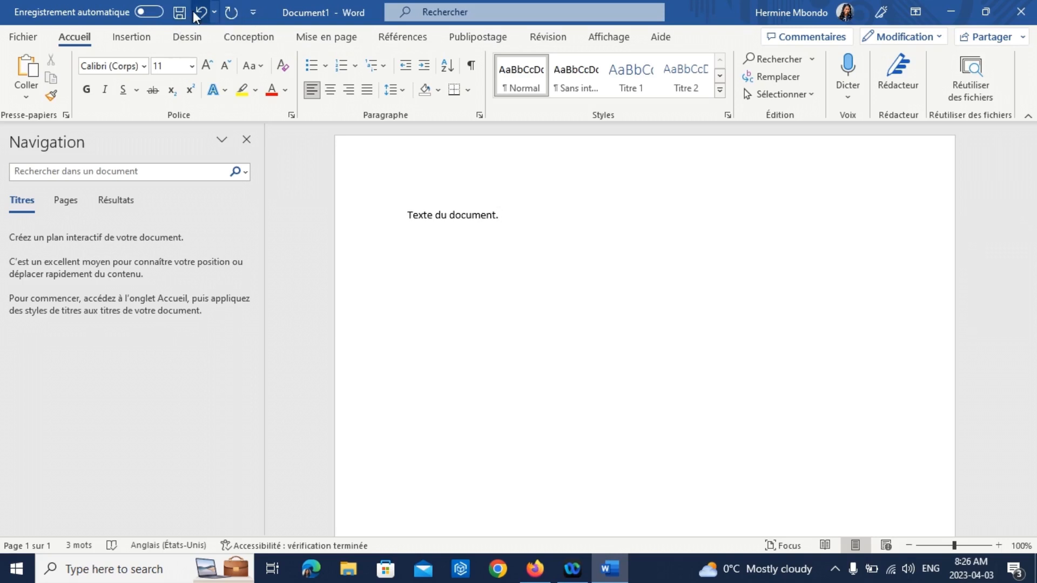
# Step: Add the Nouveau command to the Quick Access Toolbar, and remove it again
pyautogui.click(253, 12)
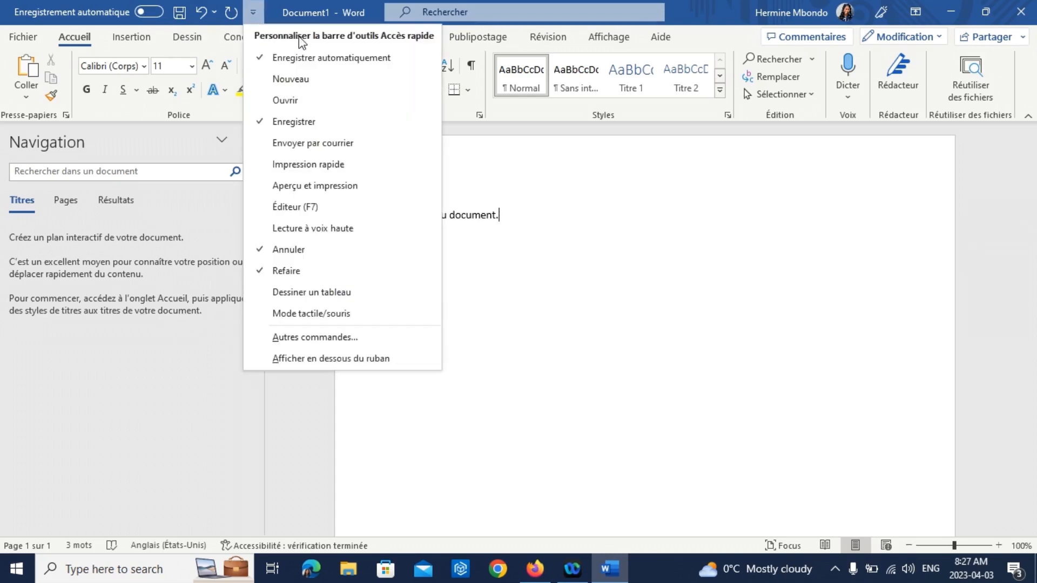
pyautogui.click(295, 81)
pyautogui.click(275, 11)
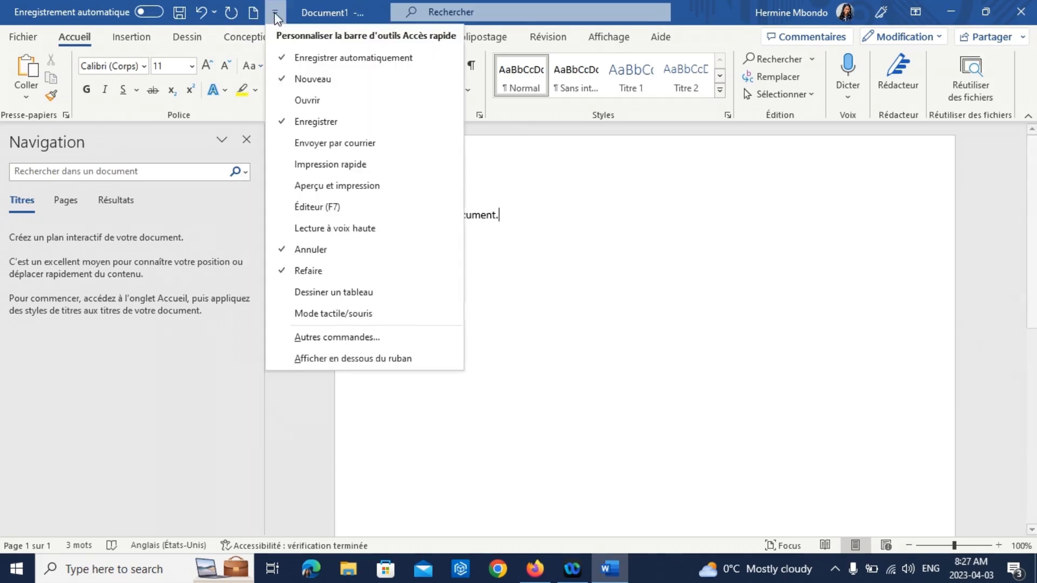
pyautogui.click(311, 81)
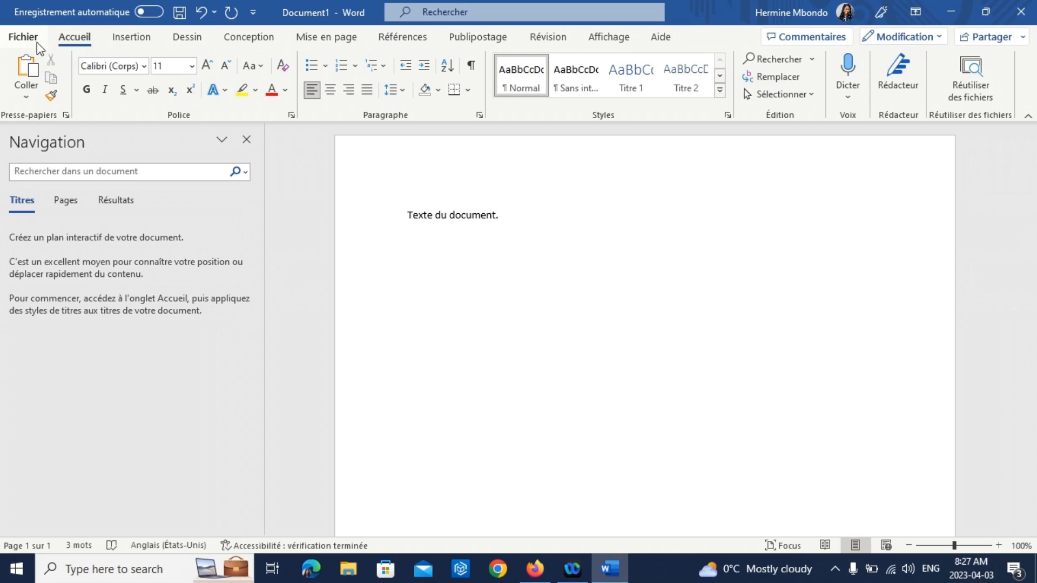
# Step: View the commands available for inserting content and for drawing
pyautogui.click(130, 37)
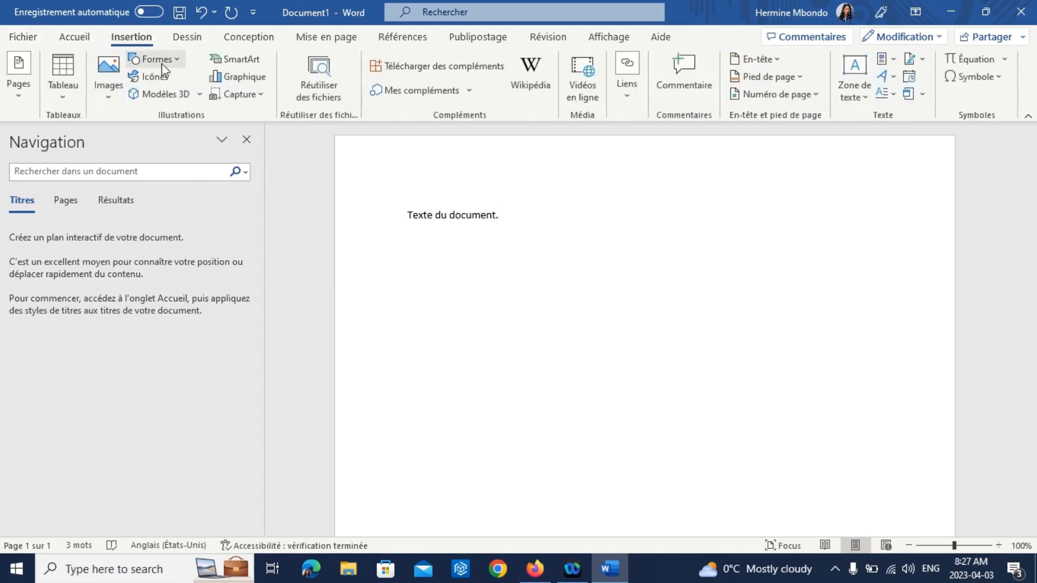
pyautogui.click(187, 38)
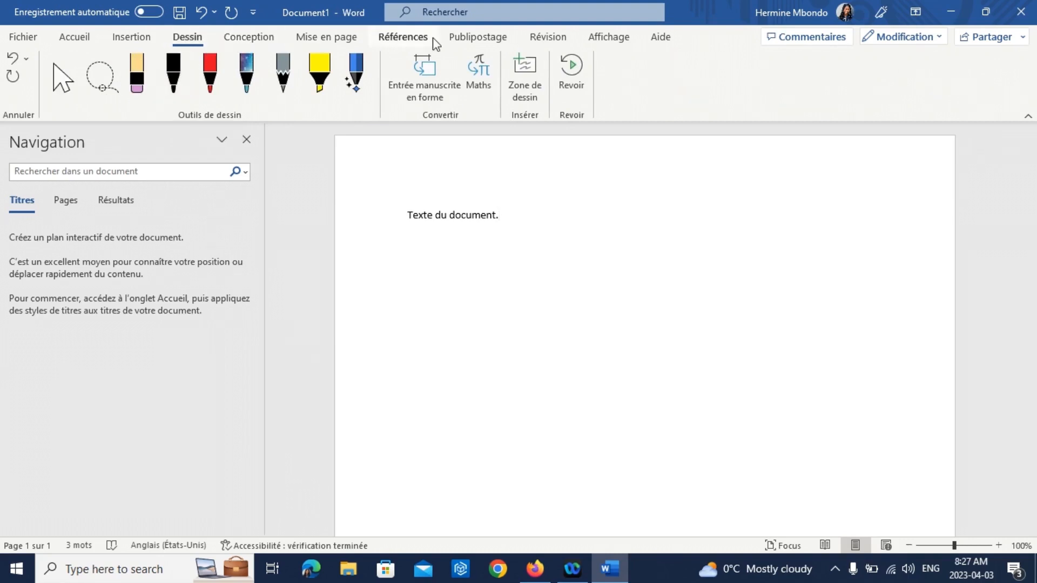
# Step: Start saving the document under a new name, with the Bureau (Desktop) folder as the location
pyautogui.click(31, 41)
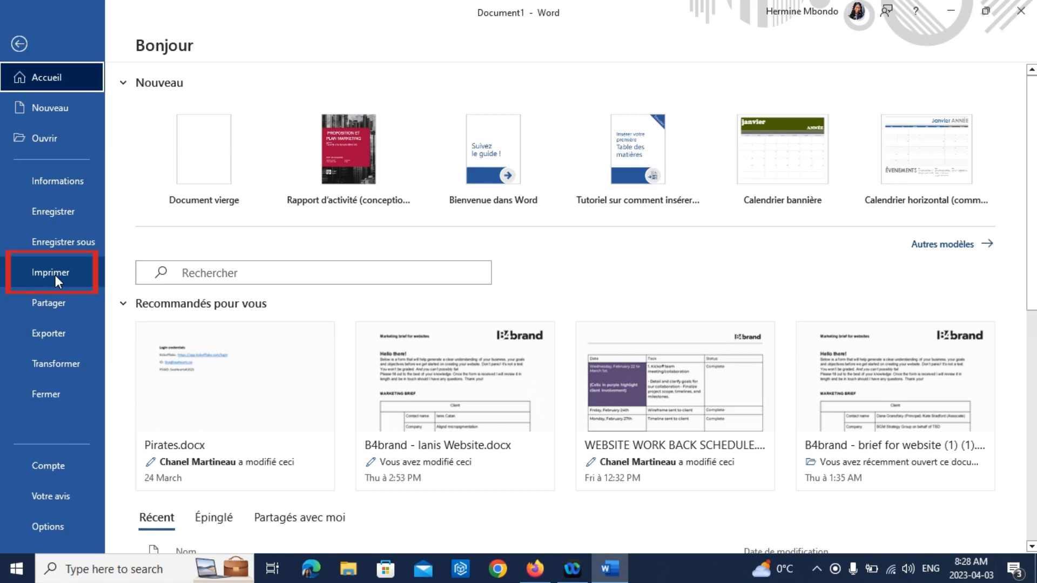
pyautogui.click(64, 244)
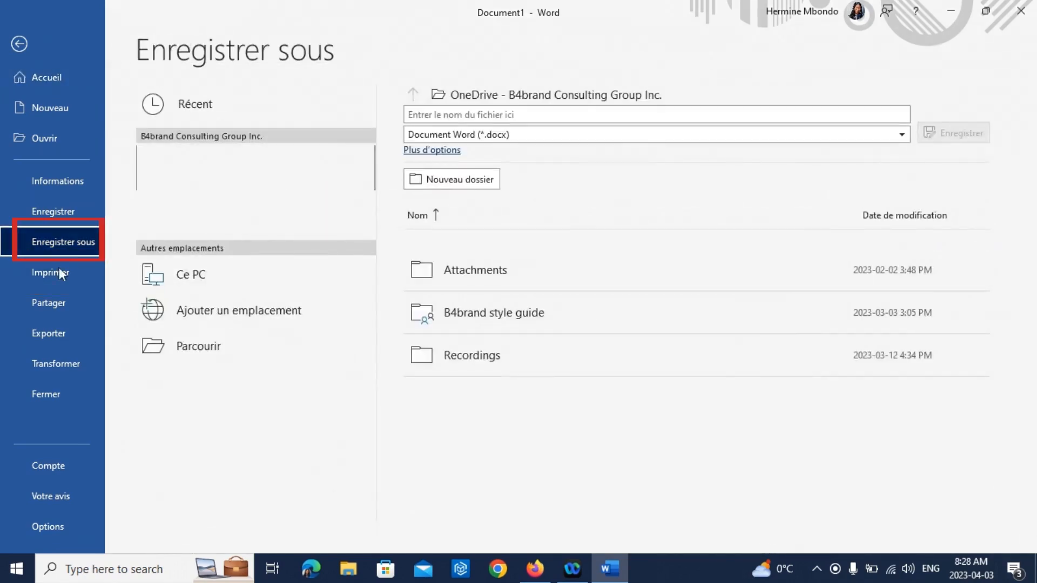
pyautogui.click(195, 345)
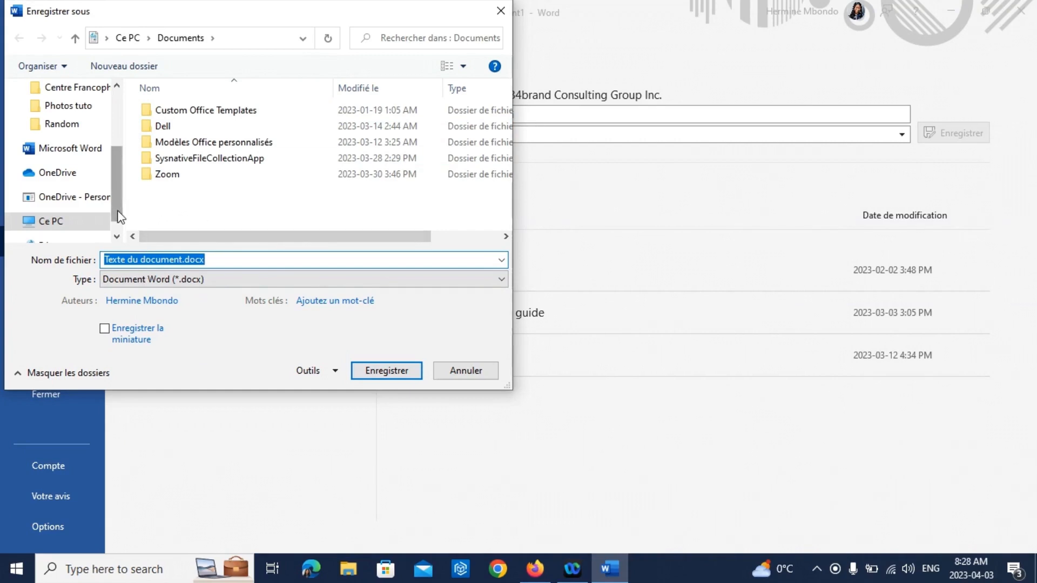
pyautogui.scroll(3, 109, 195)
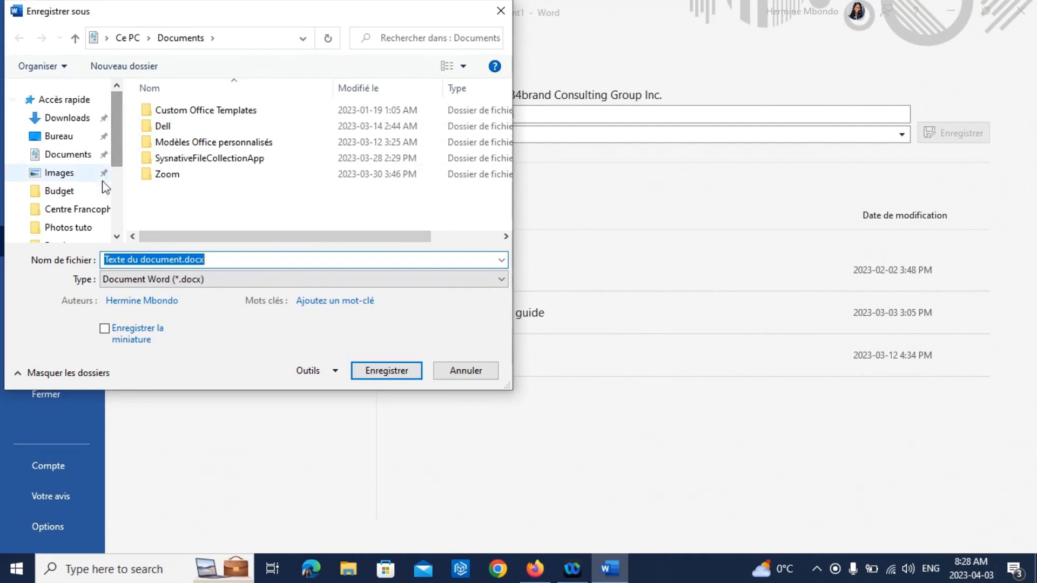
pyautogui.click(59, 140)
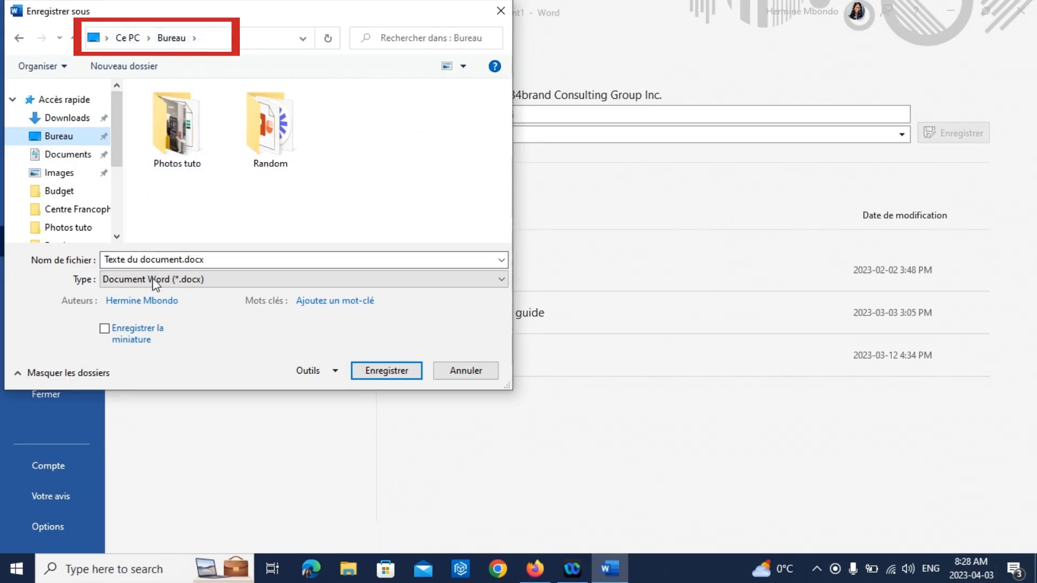
# Step: Name the file "Tuto Centre Francophone.docx" and save it as a Word document
pyautogui.click(180, 260)
pyautogui.click(182, 260)
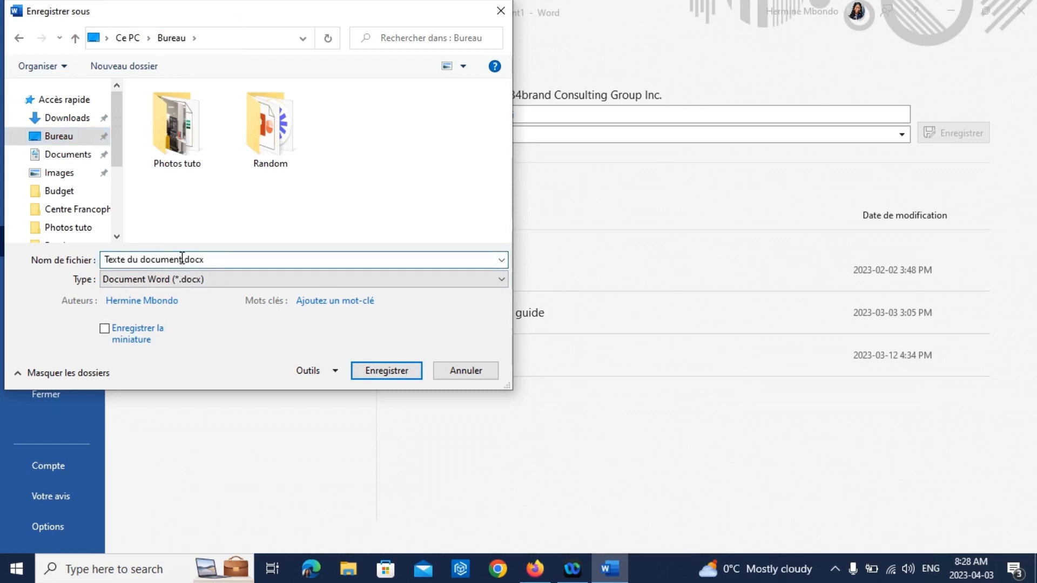
pyautogui.moveTo(181, 260); pyautogui.dragTo(96, 254)
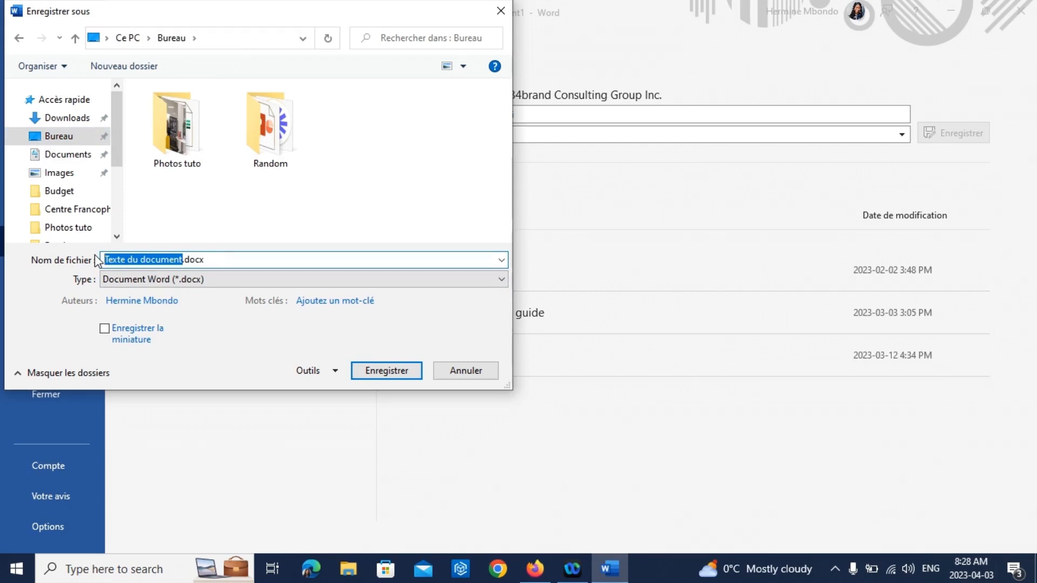
pyautogui.write('T')
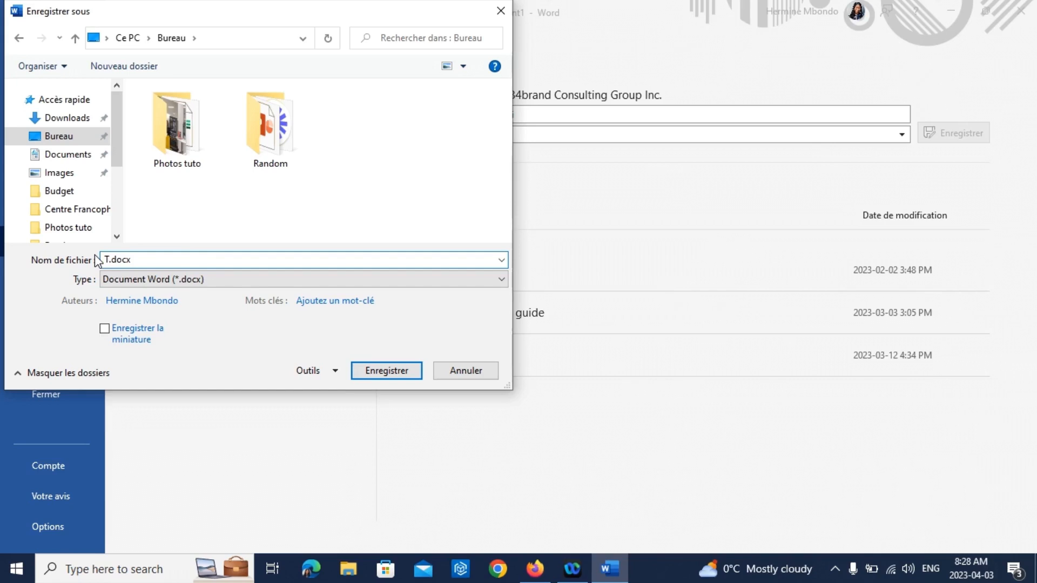
pyautogui.write('uto Centre Francophone')
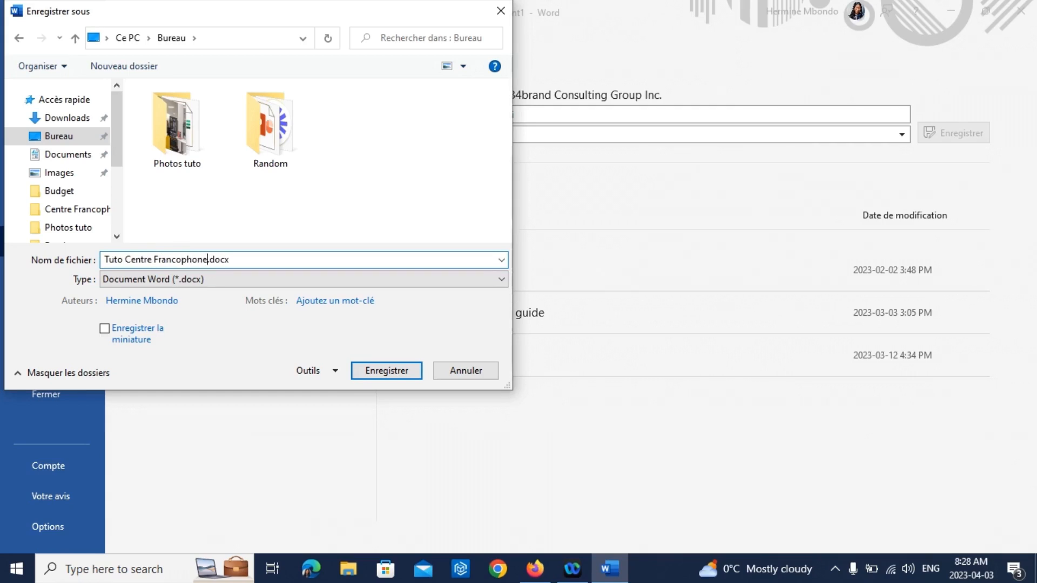
pyautogui.click(389, 376)
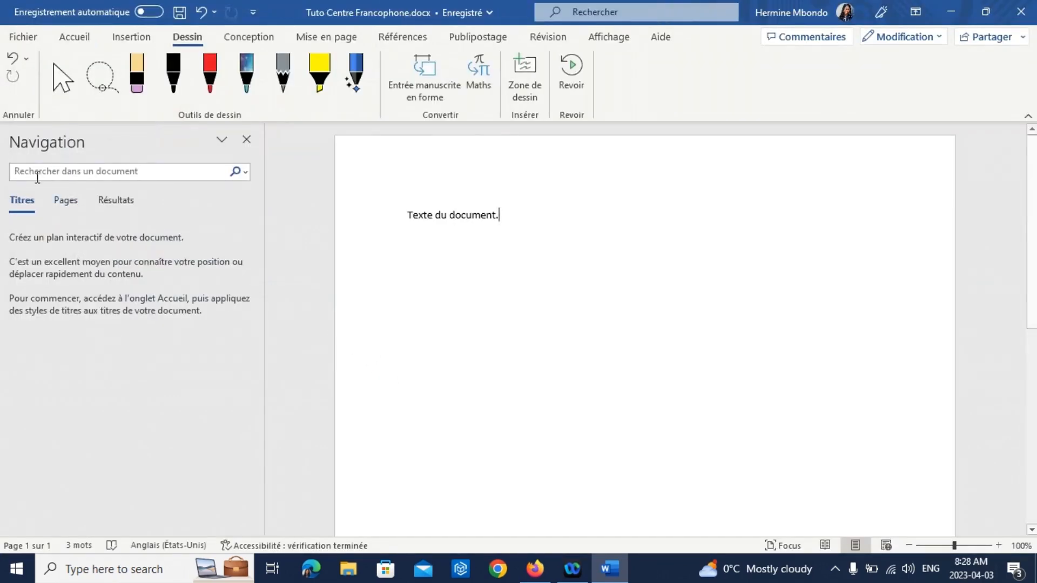
# Step: Close the document, reopen Tuto Centre Francophone.docx from the desktop, and close it again
pyautogui.click(74, 37)
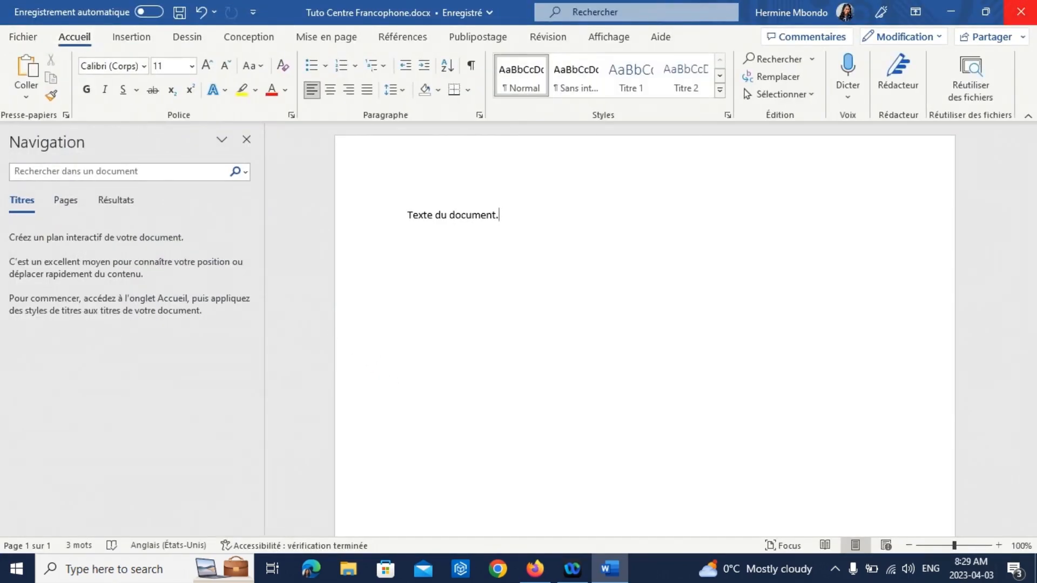
pyautogui.click(1020, 17)
pyautogui.click(242, 148)
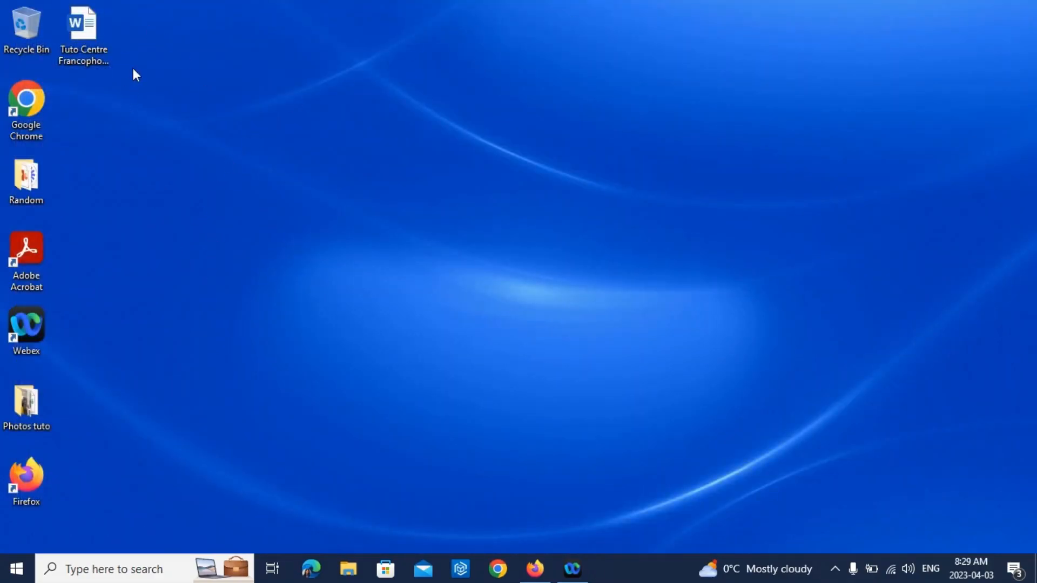
pyautogui.doubleClick(80, 33)
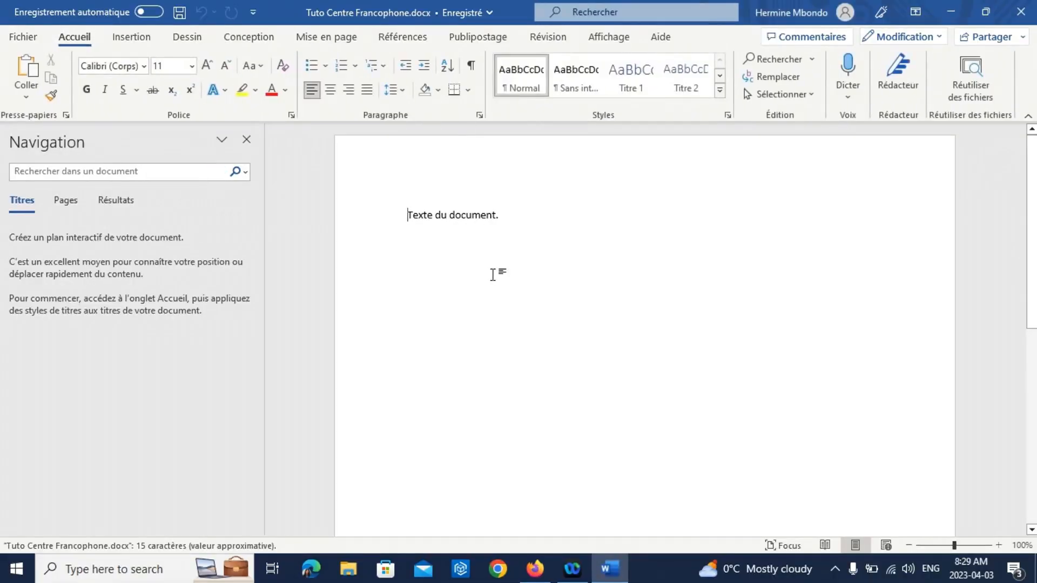
pyautogui.click(1032, 15)
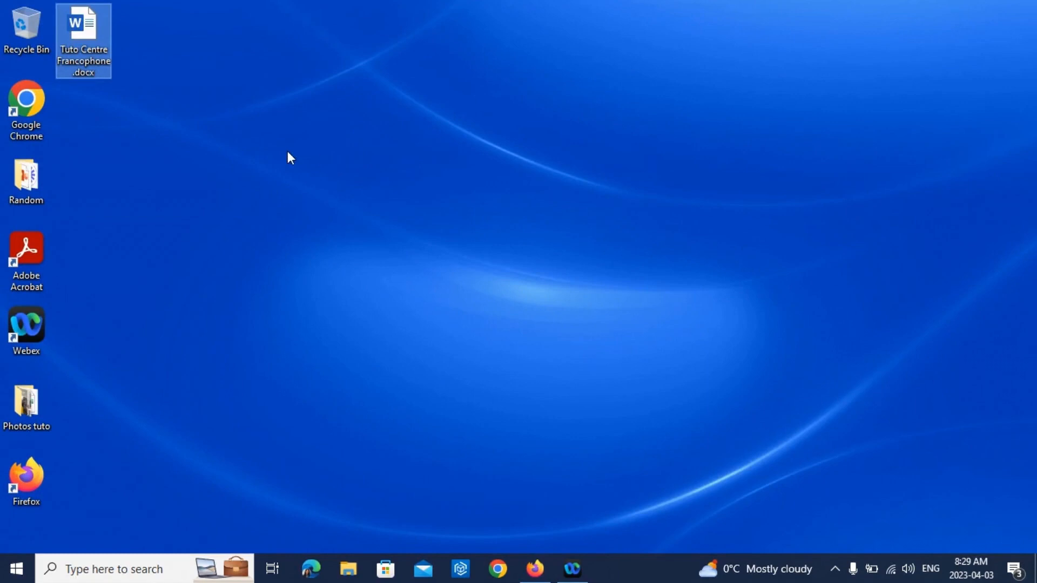
# Step: View the actions available for the Tuto Centre Francophone.docx file on the desktop
pyautogui.rightClick(76, 28)
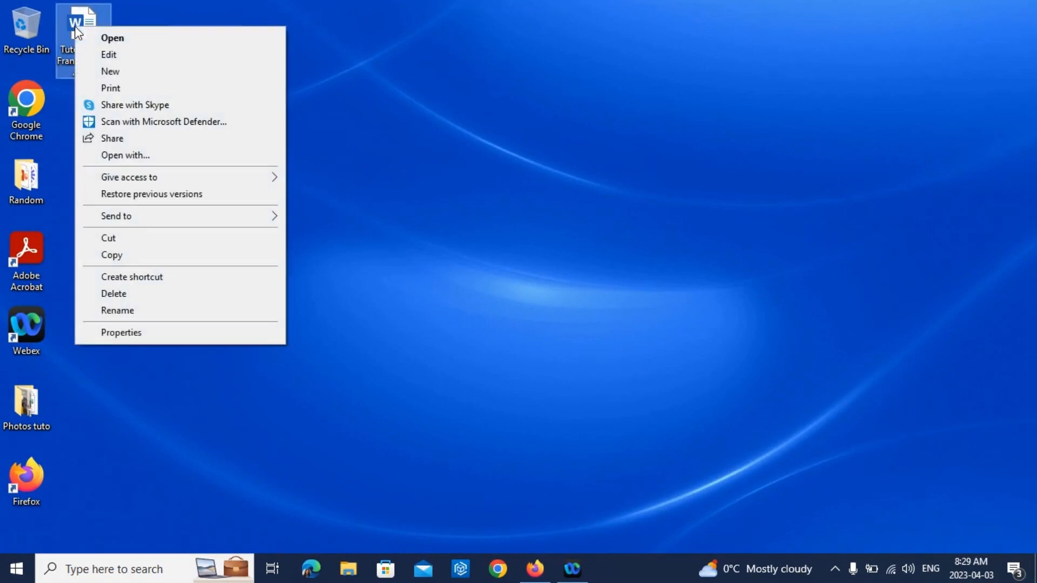
pyautogui.click(116, 294)
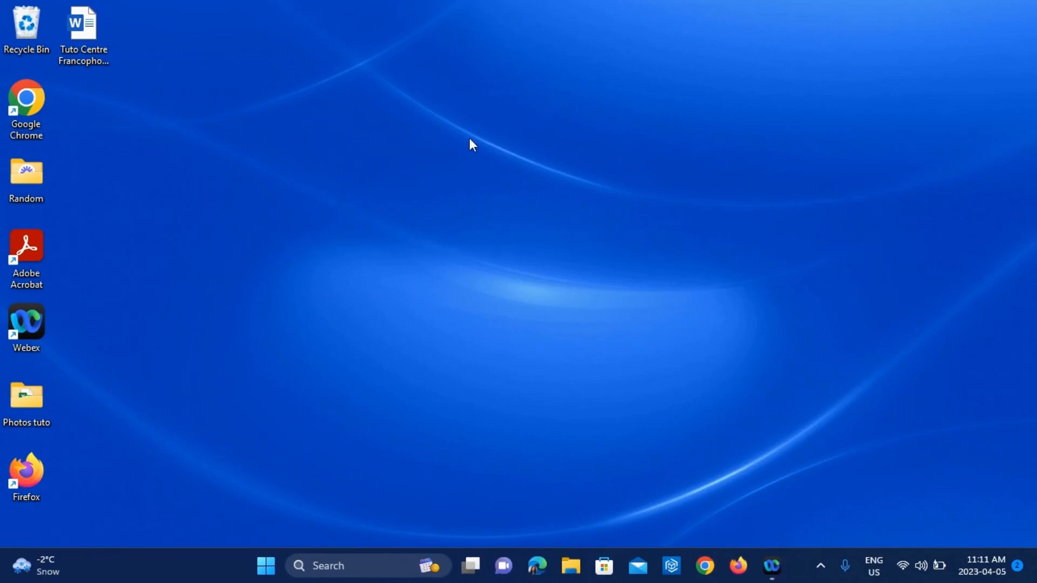
# Step: Open Tuto Centre Francophone.docx from the desktop and look through the fables it contains
pyautogui.click(95, 41)
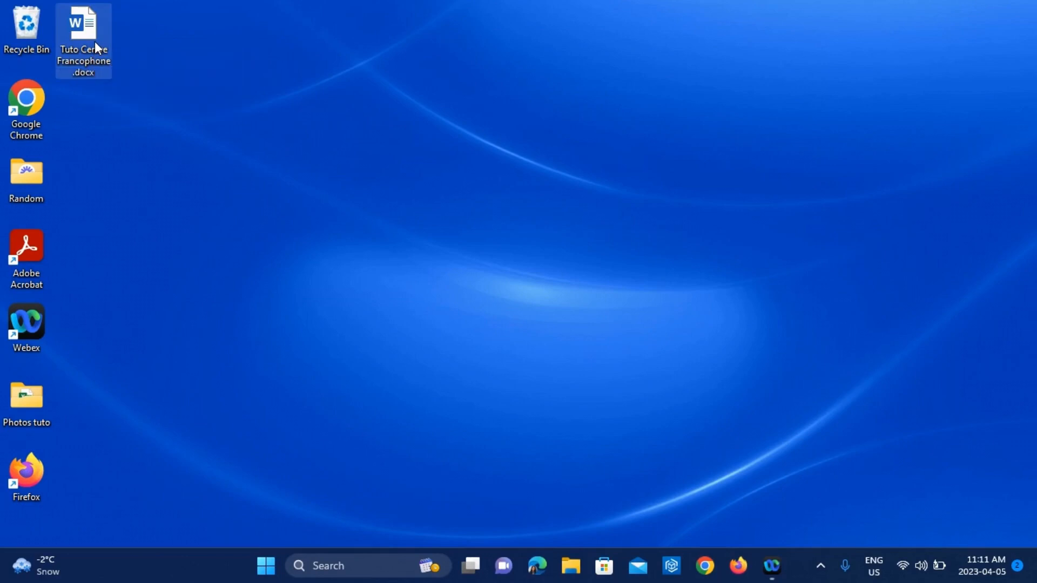
pyautogui.doubleClick(95, 41)
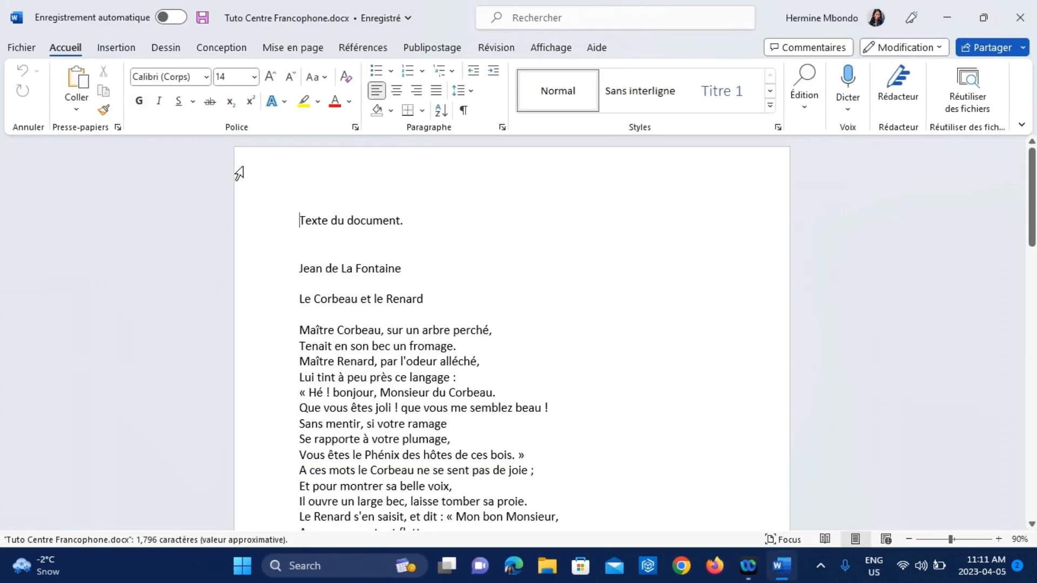
pyautogui.scroll(-1, 358, 233)
pyautogui.scroll(-4, 358, 232)
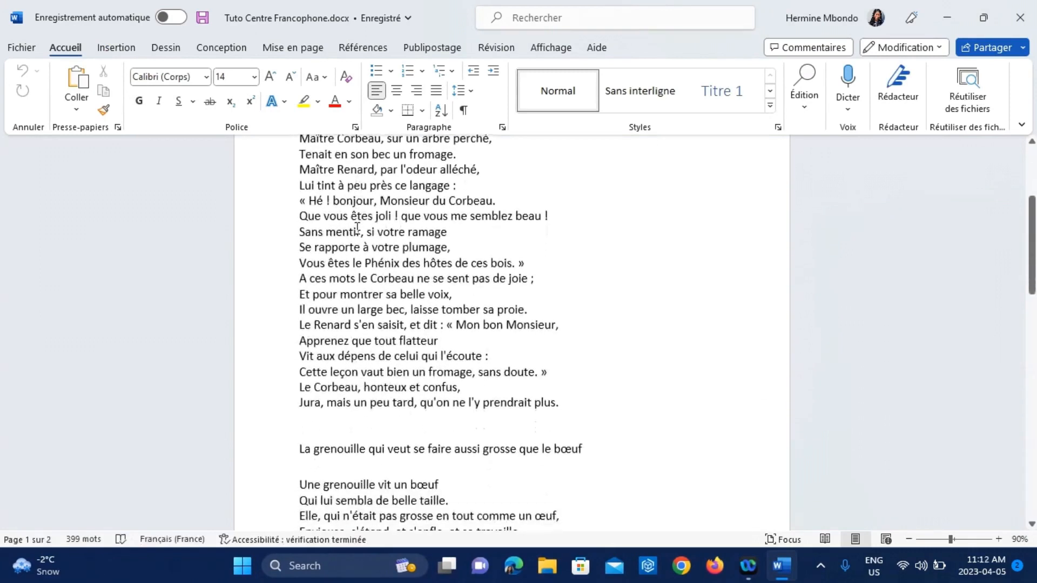
pyautogui.scroll(-1, 357, 228)
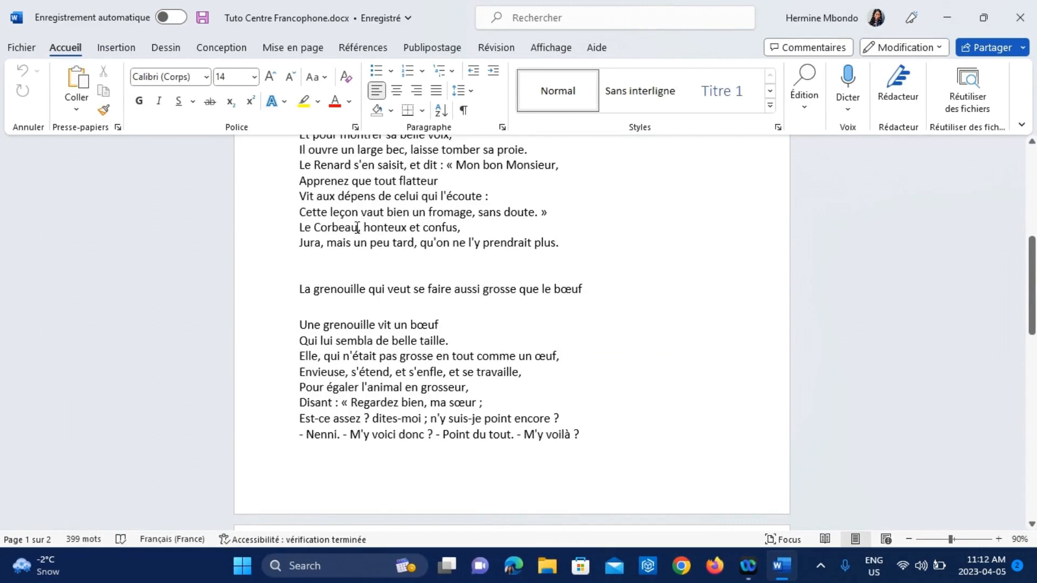
pyautogui.scroll(3, 357, 229)
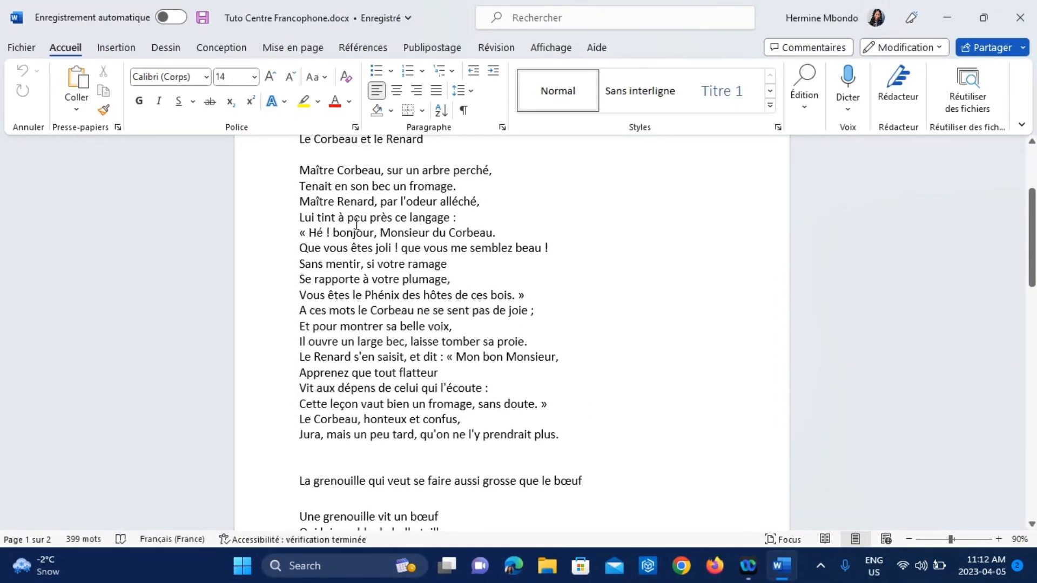
pyautogui.scroll(2, 356, 224)
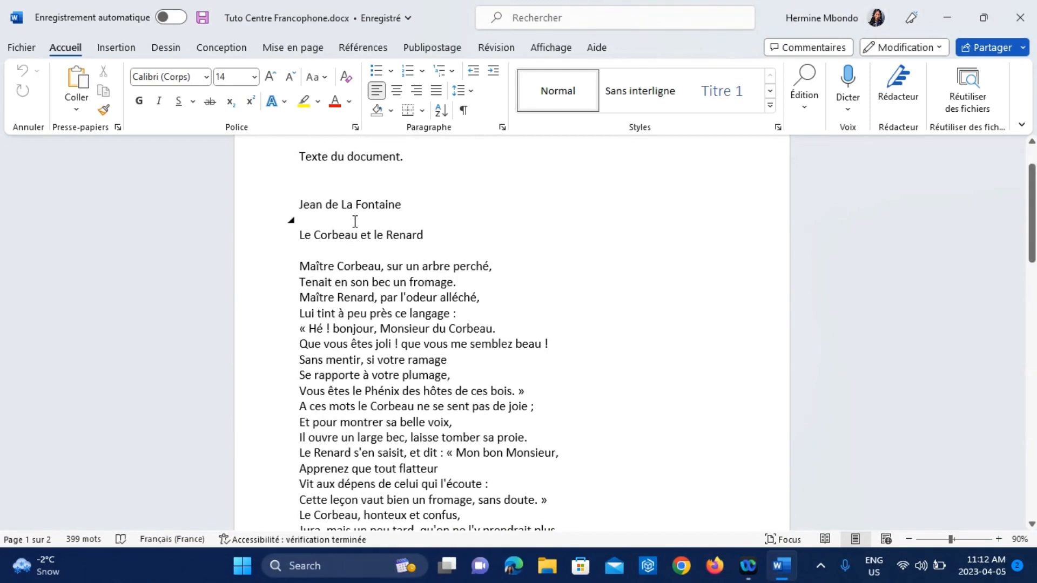
pyautogui.scroll(1, 355, 221)
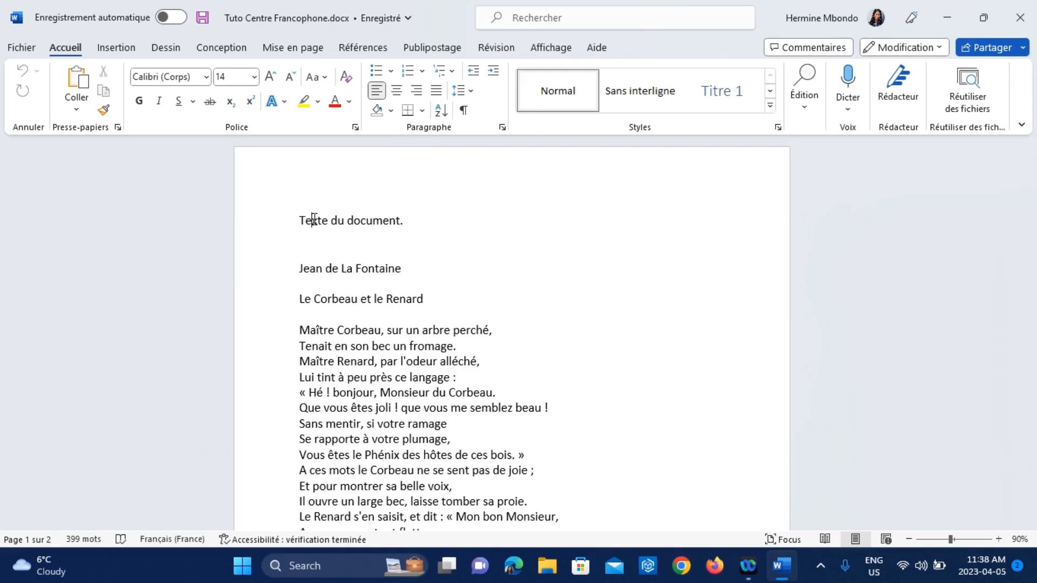
# Step: Set the title line "Texte du document." to the Comic Sans MS font at size 26
pyautogui.doubleClick(313, 220)
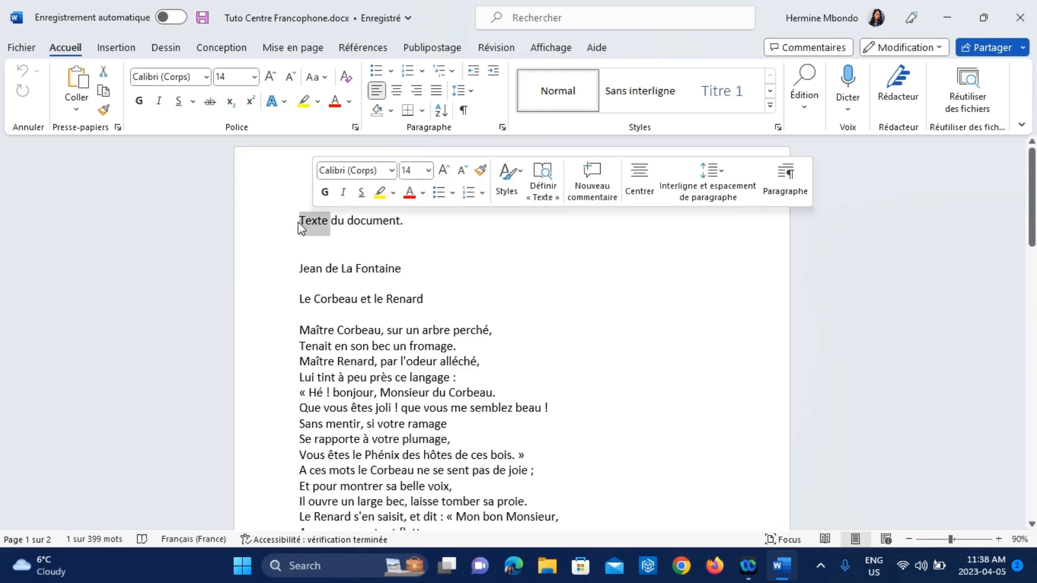
pyautogui.click(299, 221)
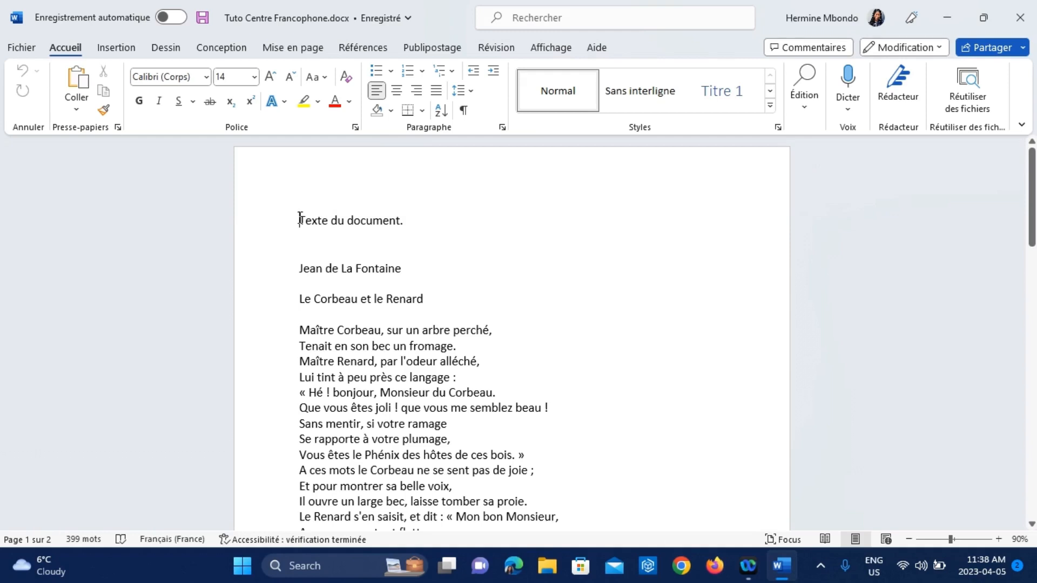
pyautogui.tripleClick(300, 220)
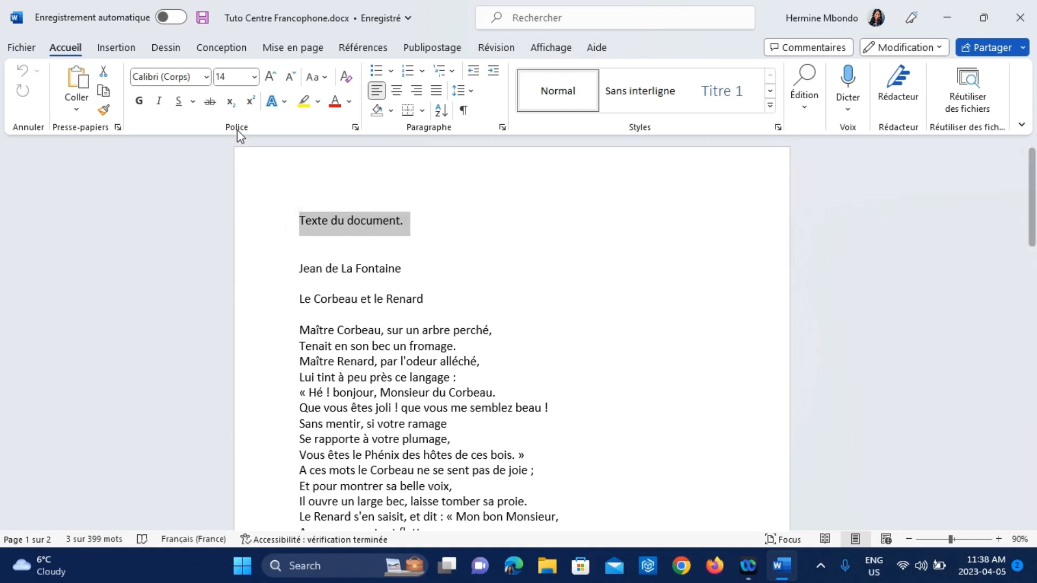
pyautogui.click(207, 79)
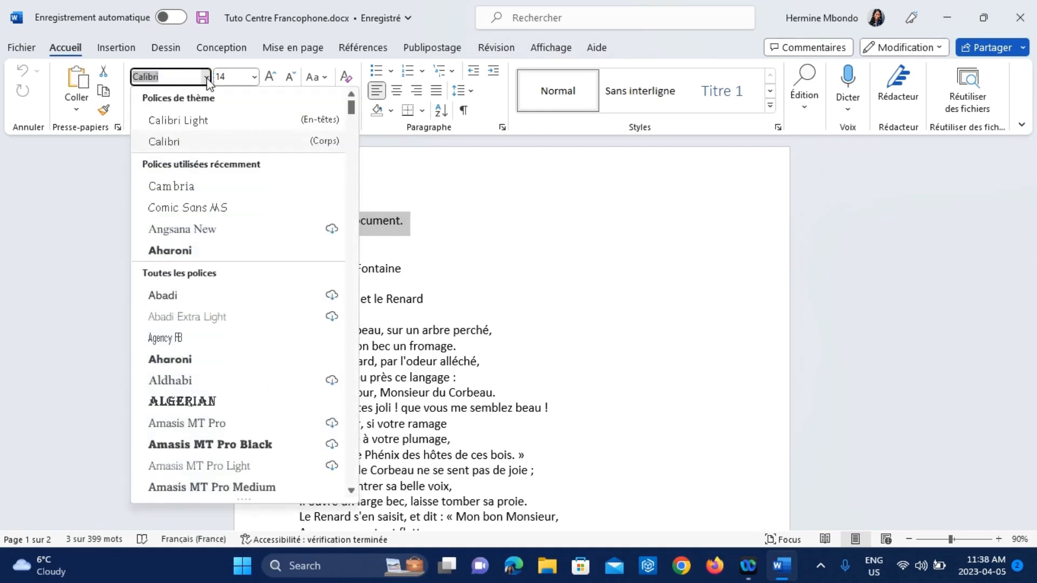
pyautogui.click(201, 211)
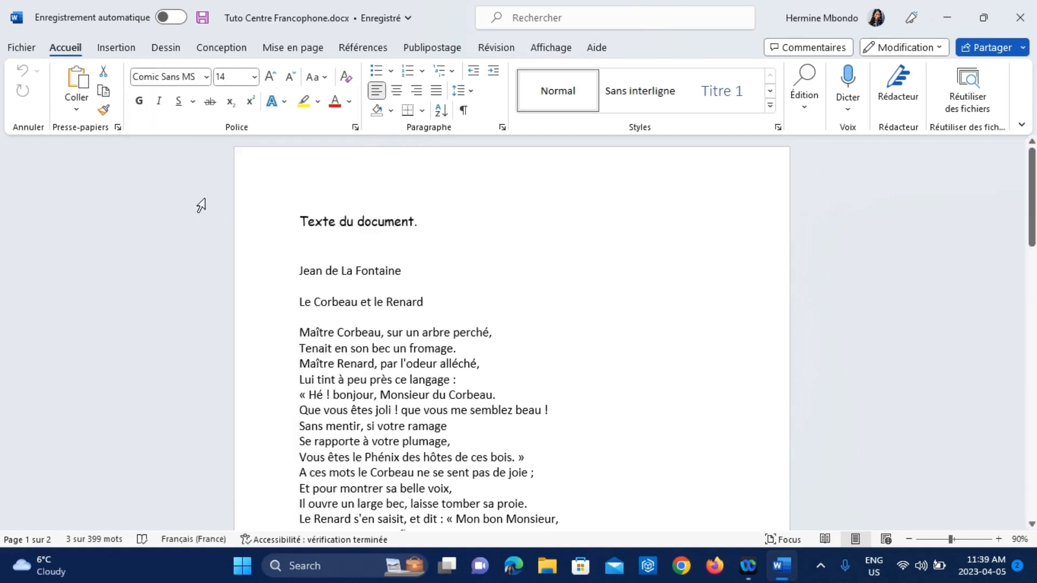
pyautogui.click(255, 79)
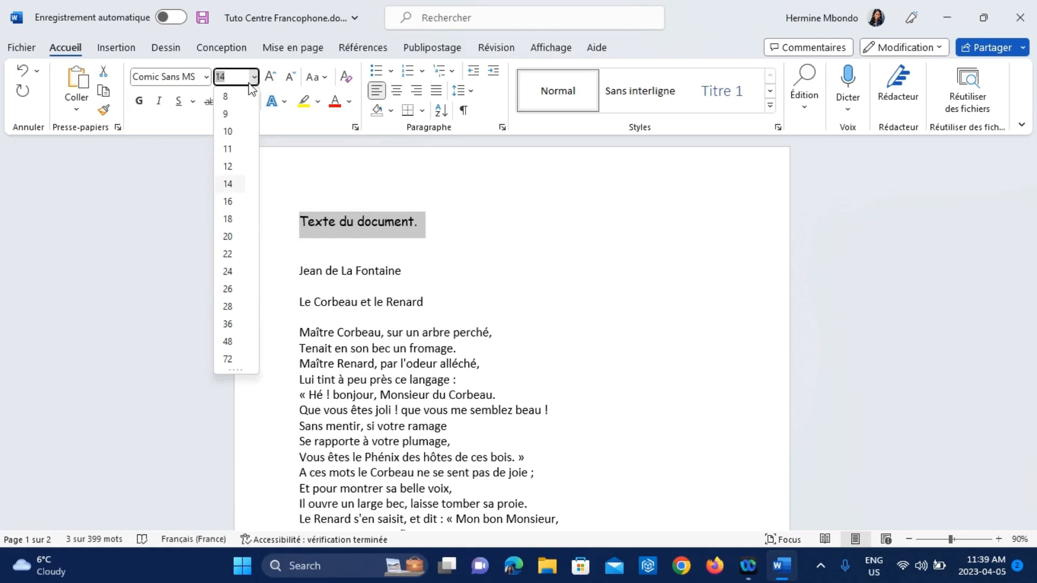
pyautogui.click(229, 289)
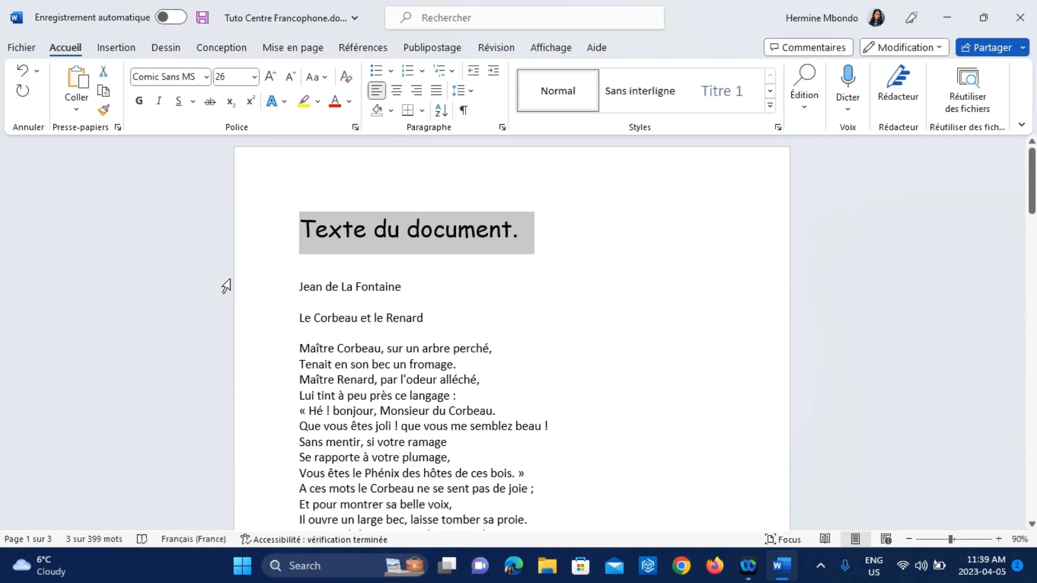
# Step: Colour the title line "Texte du document." dark red and make it bold, italic and underlined
pyautogui.click(349, 103)
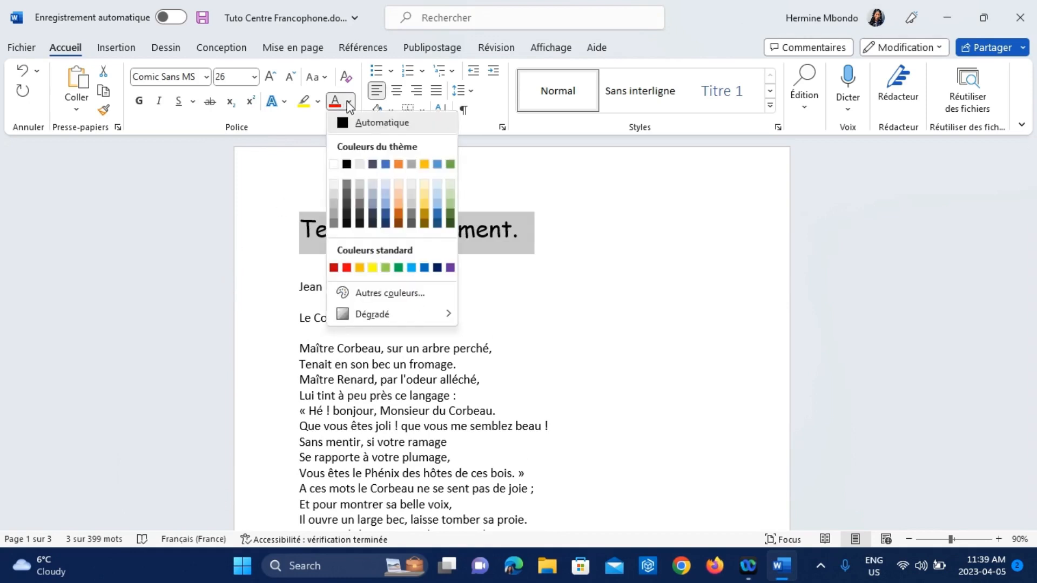
pyautogui.click(334, 268)
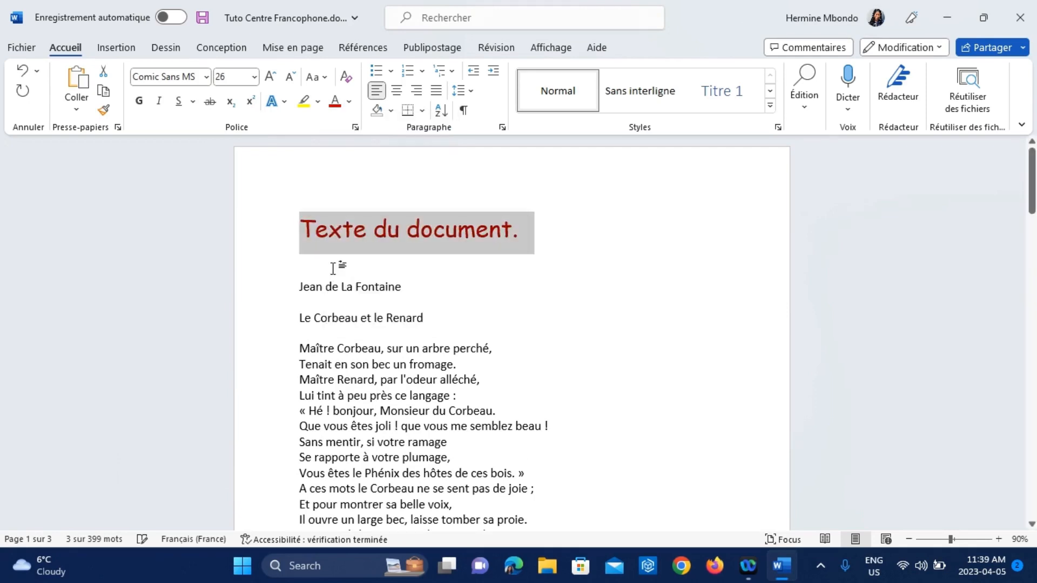
pyautogui.click(140, 102)
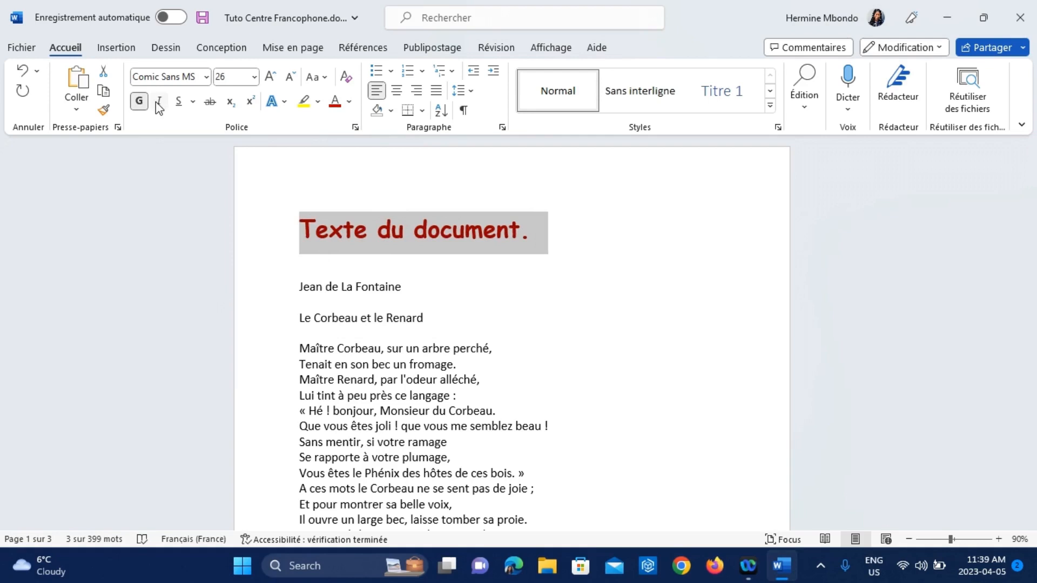
pyautogui.click(158, 104)
pyautogui.click(178, 108)
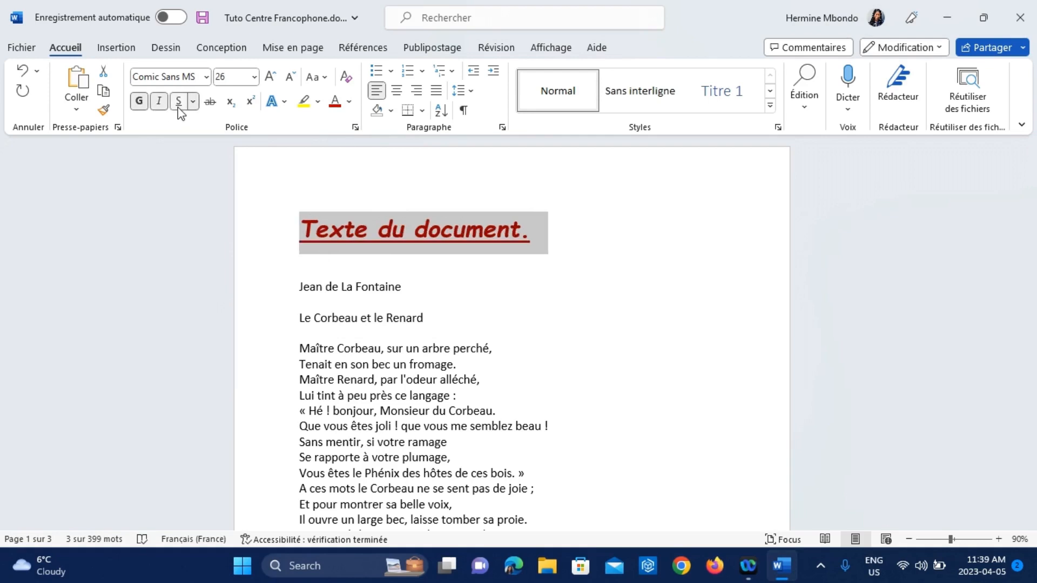
pyautogui.click(283, 279)
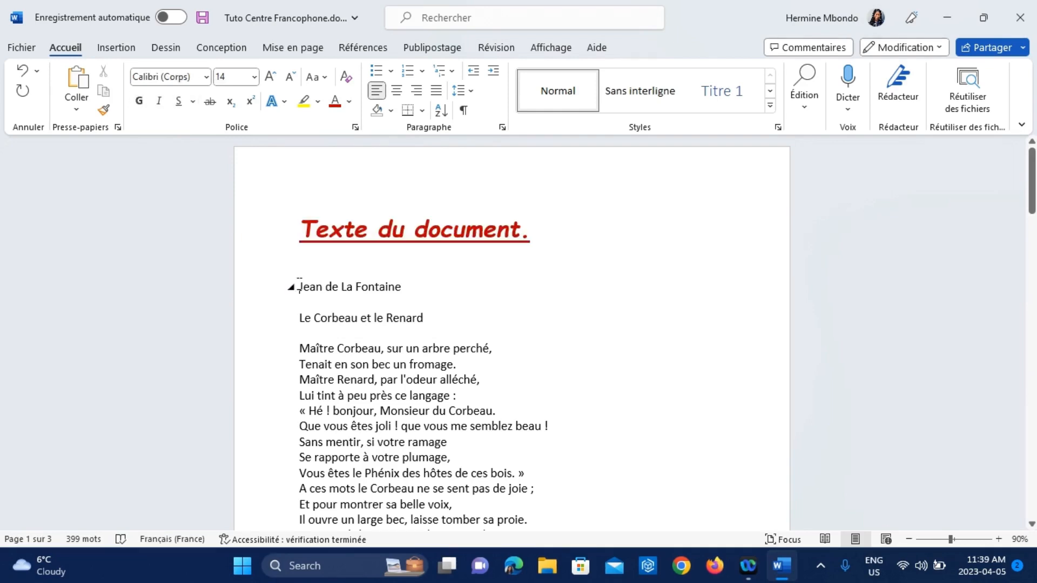
# Step: Highlight the line "Jean de La Fontaine" in yellow and the line "Le Corbeau et le Renard" in pink
pyautogui.moveTo(299, 286); pyautogui.dragTo(391, 291)
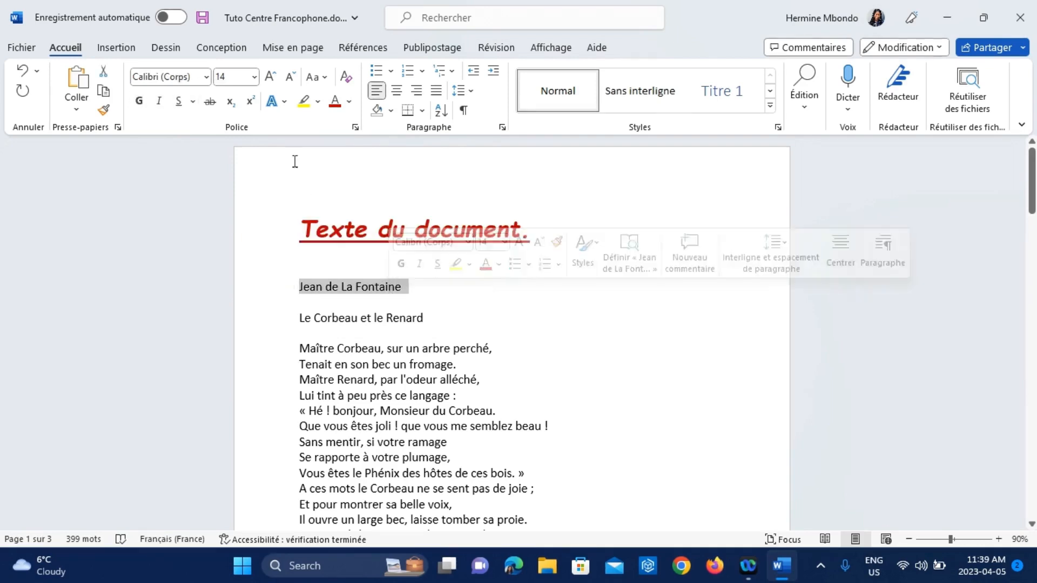
pyautogui.click(304, 103)
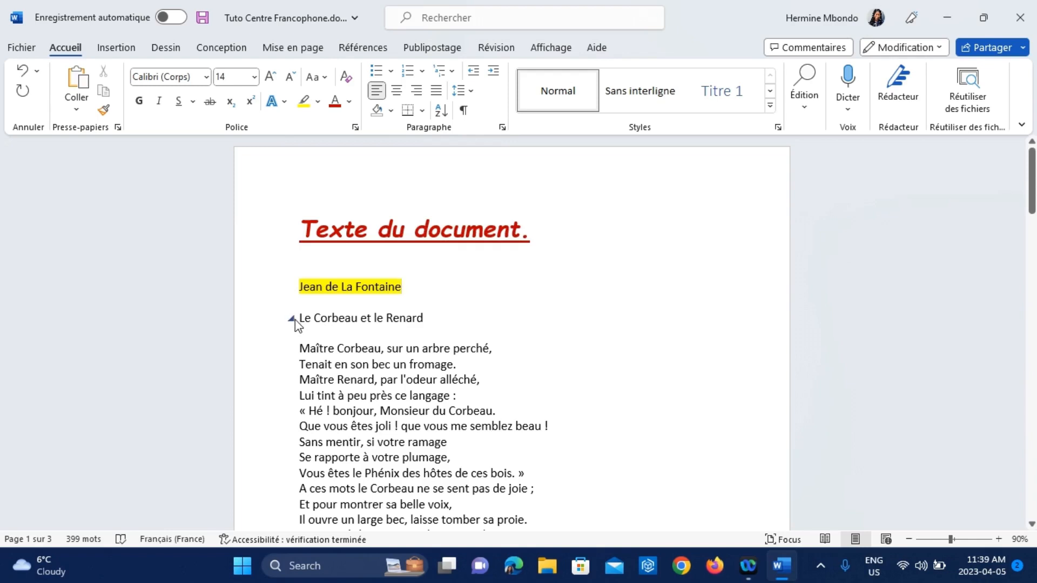
pyautogui.moveTo(299, 317); pyautogui.dragTo(431, 319)
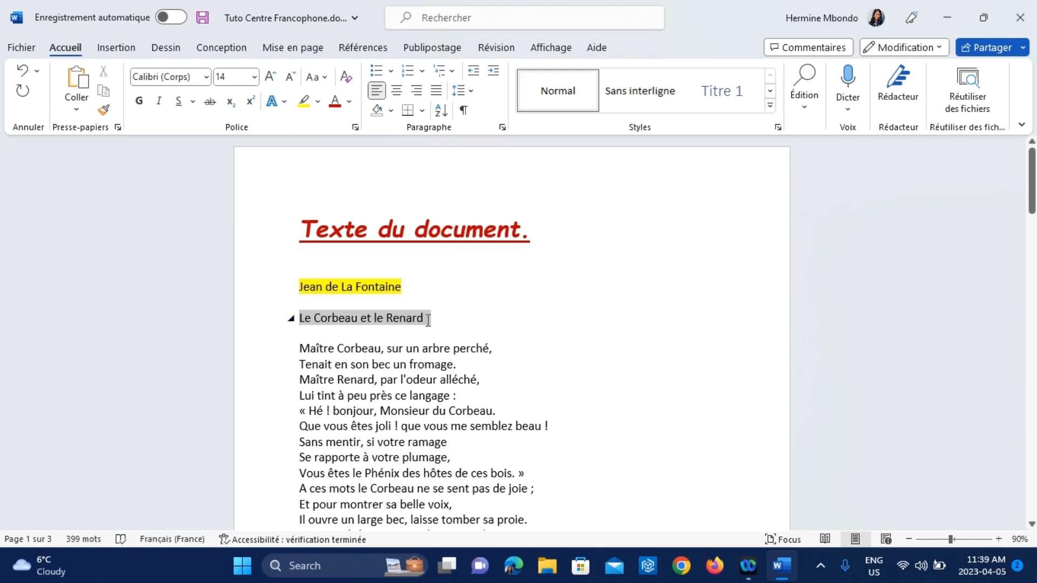
pyautogui.click(318, 101)
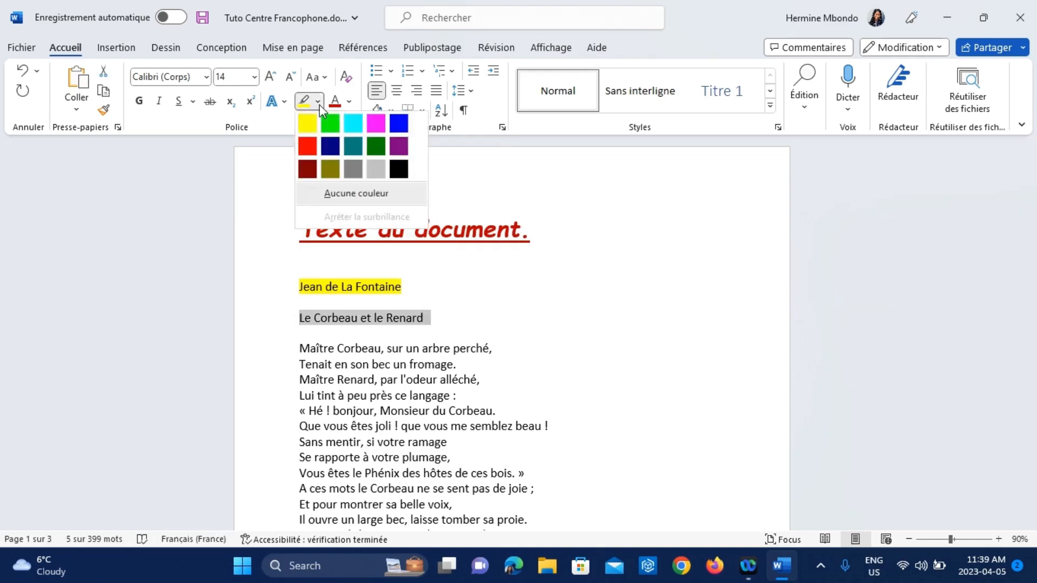
pyautogui.click(376, 123)
pyautogui.click(355, 348)
# Step: In the fable's first line, make the word "Maître" superscript and the letter "a" of "Corbeau" subscript
pyautogui.moveTo(335, 351); pyautogui.dragTo(297, 349)
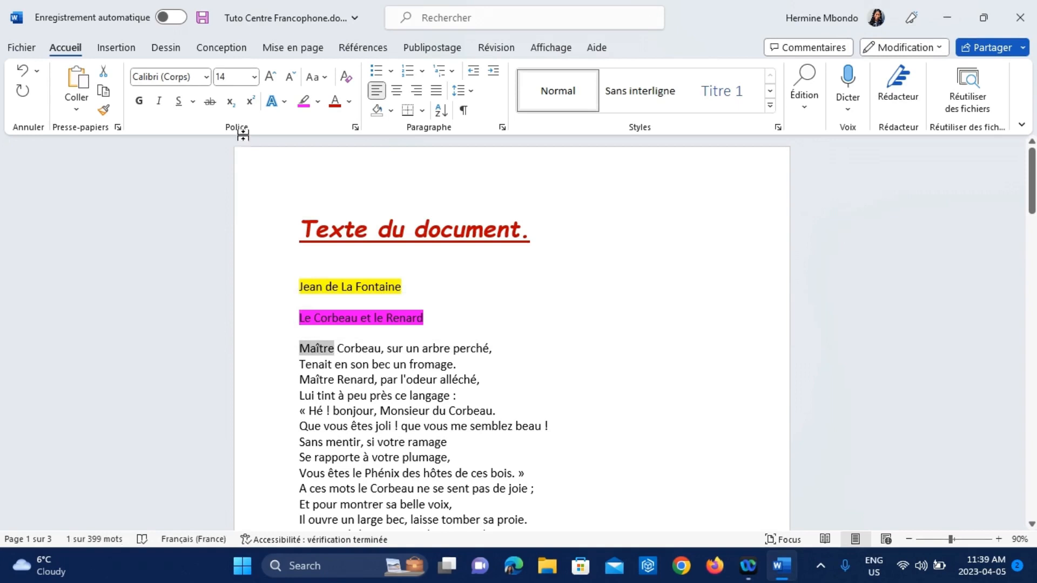
pyautogui.click(252, 102)
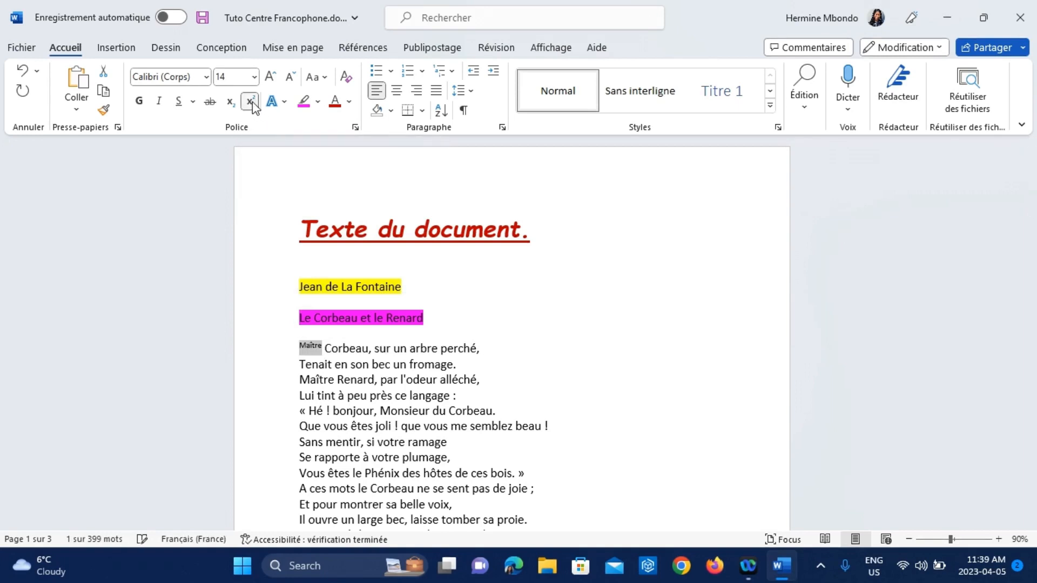
pyautogui.click(359, 348)
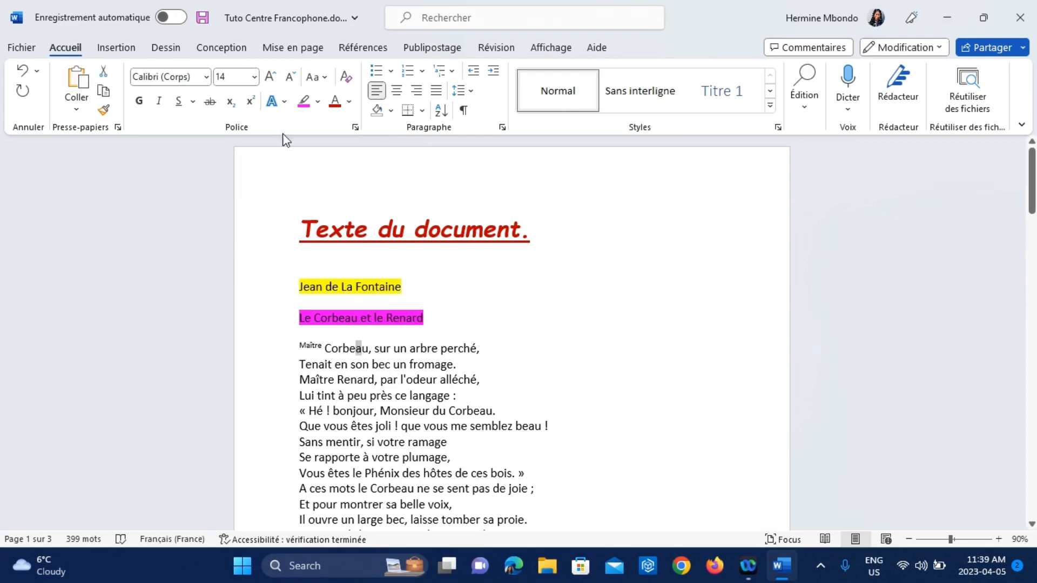
pyautogui.click(231, 103)
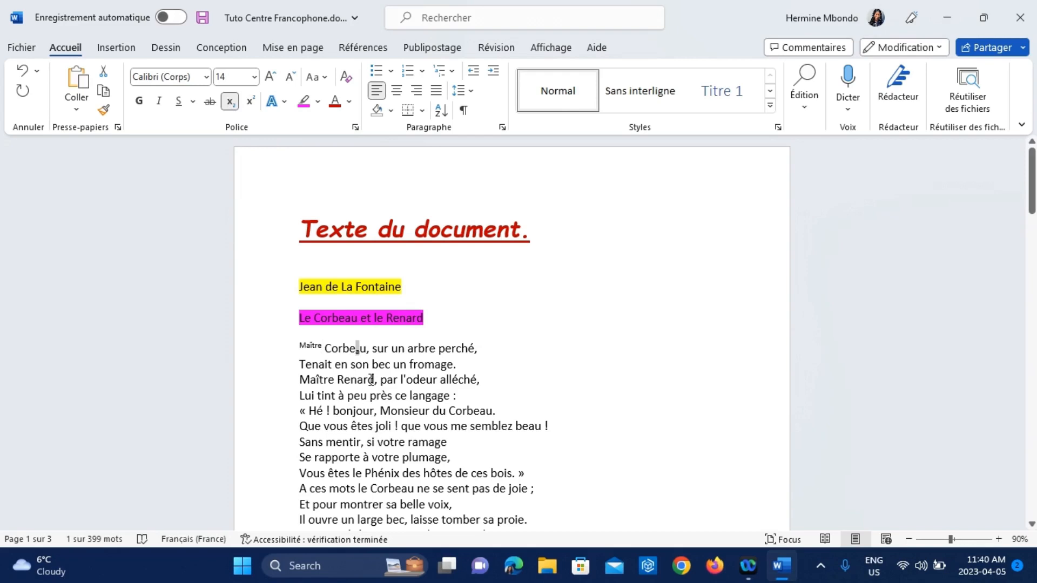
pyautogui.click(400, 446)
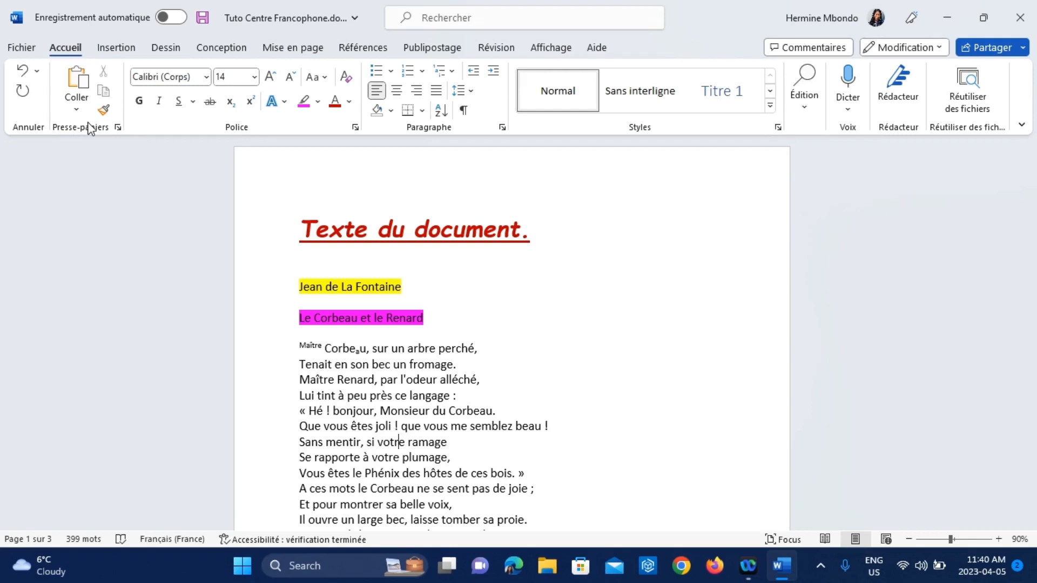
# Step: Copy the formatting of the title "Texte du document." onto the line "Maître Renard, par l'odeur alléché,"
pyautogui.click(337, 234)
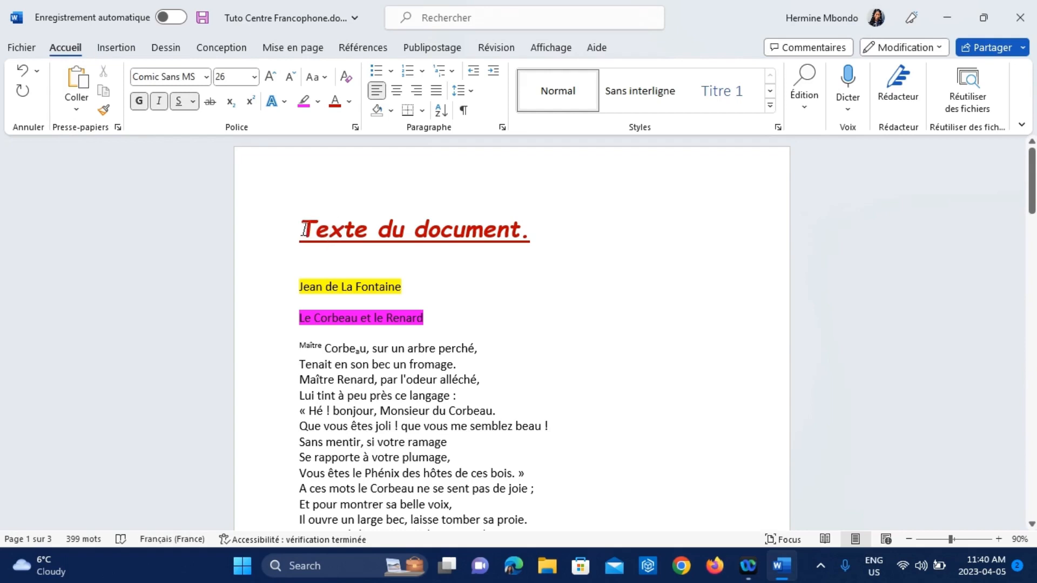
pyautogui.moveTo(304, 230); pyautogui.dragTo(515, 242)
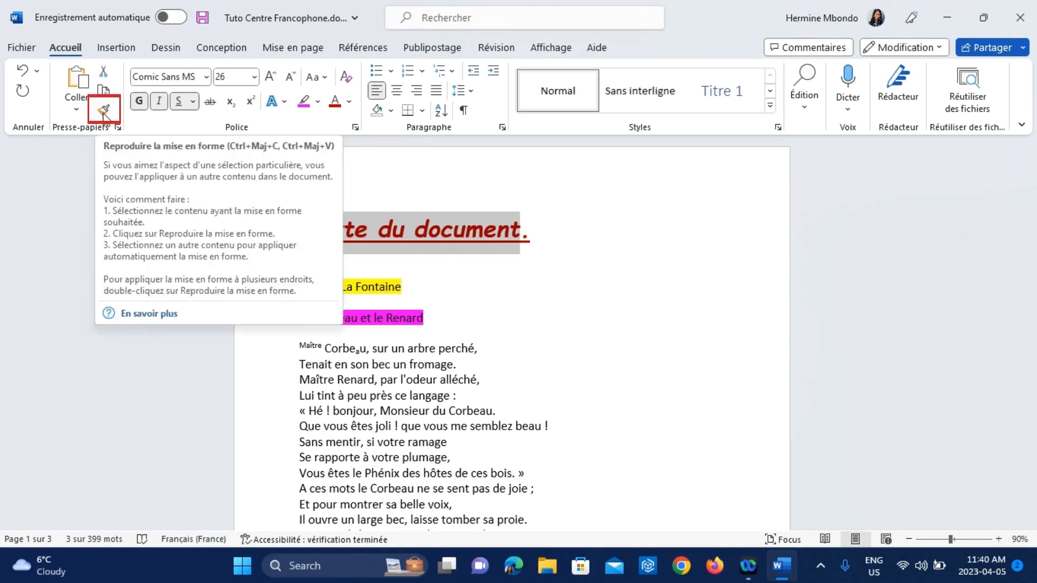
pyautogui.click(103, 112)
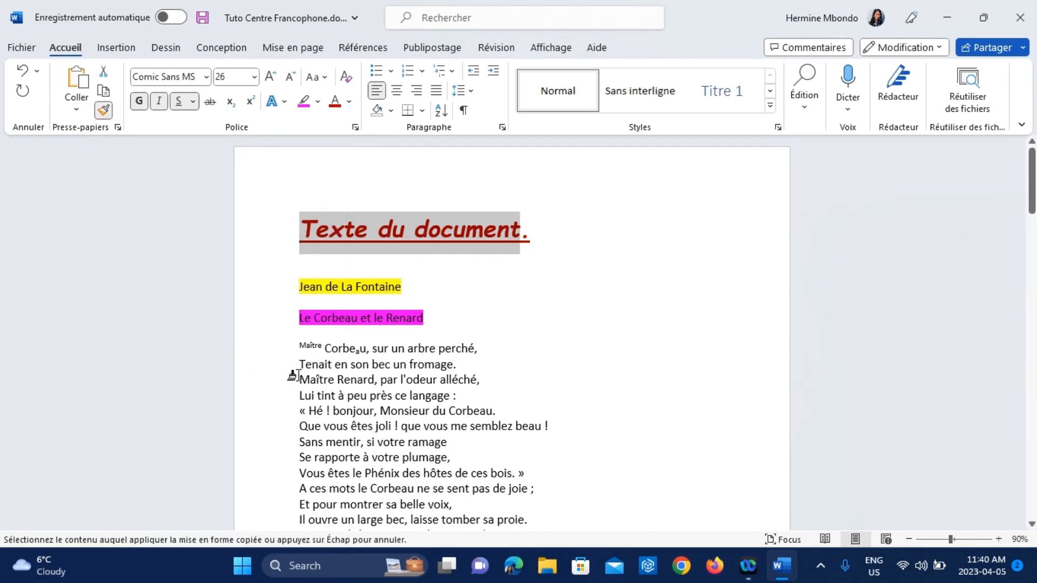
pyautogui.moveTo(298, 380); pyautogui.dragTo(482, 384)
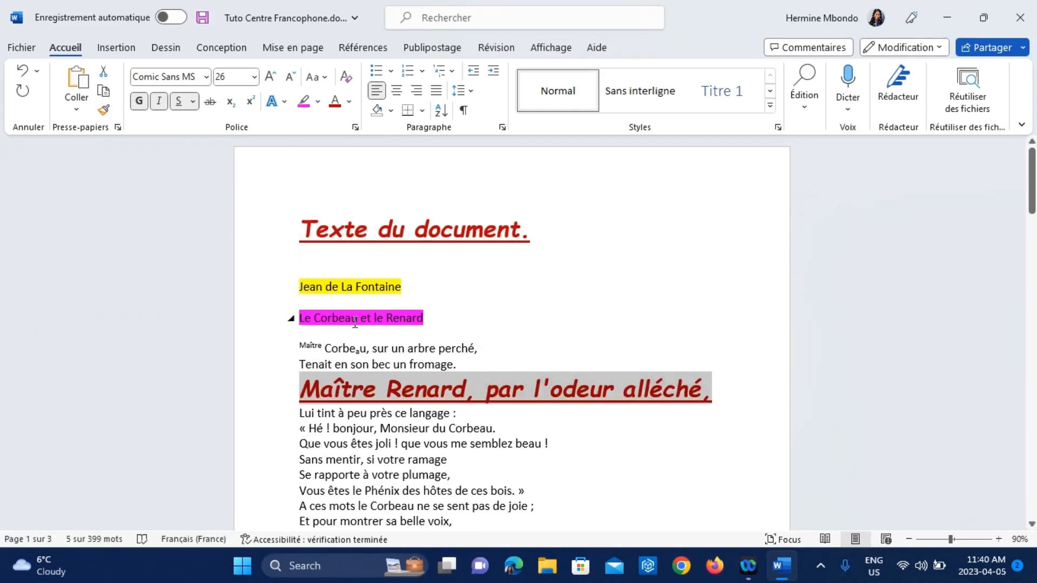
# Step: Copy the yellow-highlighted formatting of "Jean de La Fontaine" onto the line "Sans mentir, si votre ramage"
pyautogui.click(393, 286)
pyautogui.moveTo(408, 286); pyautogui.dragTo(316, 286)
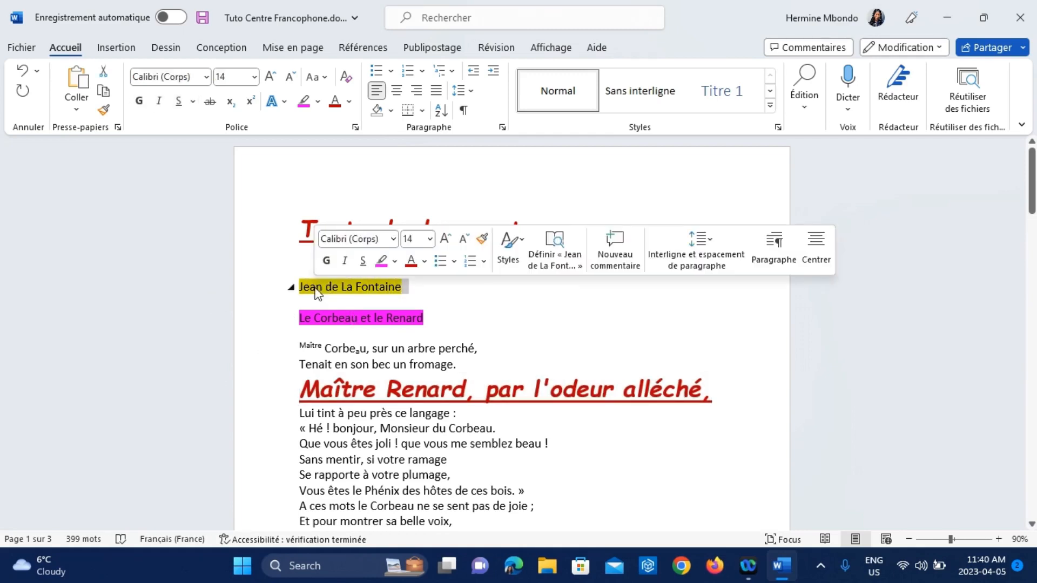
pyautogui.click(103, 111)
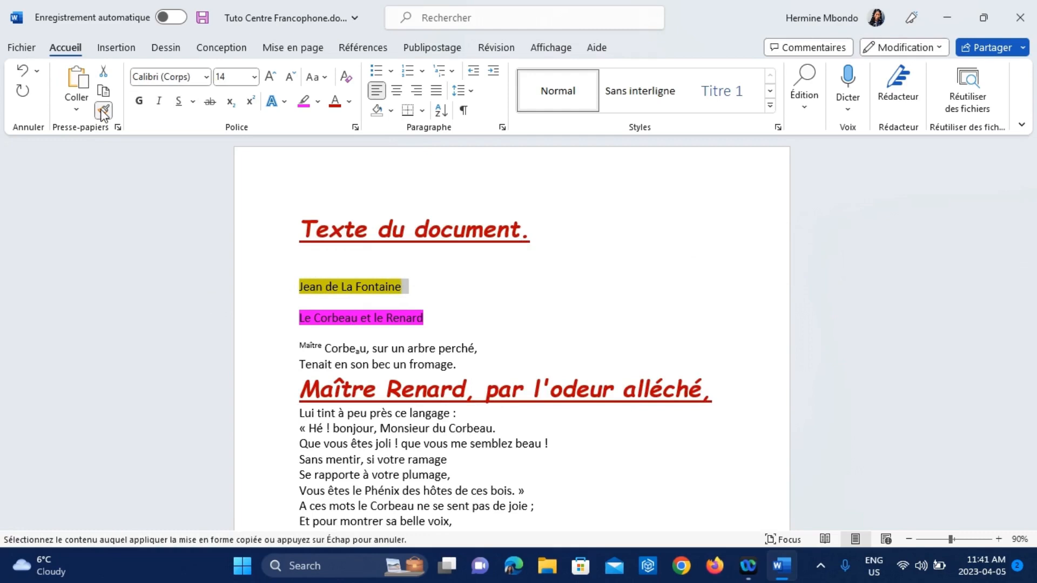
pyautogui.moveTo(298, 460); pyautogui.dragTo(456, 467)
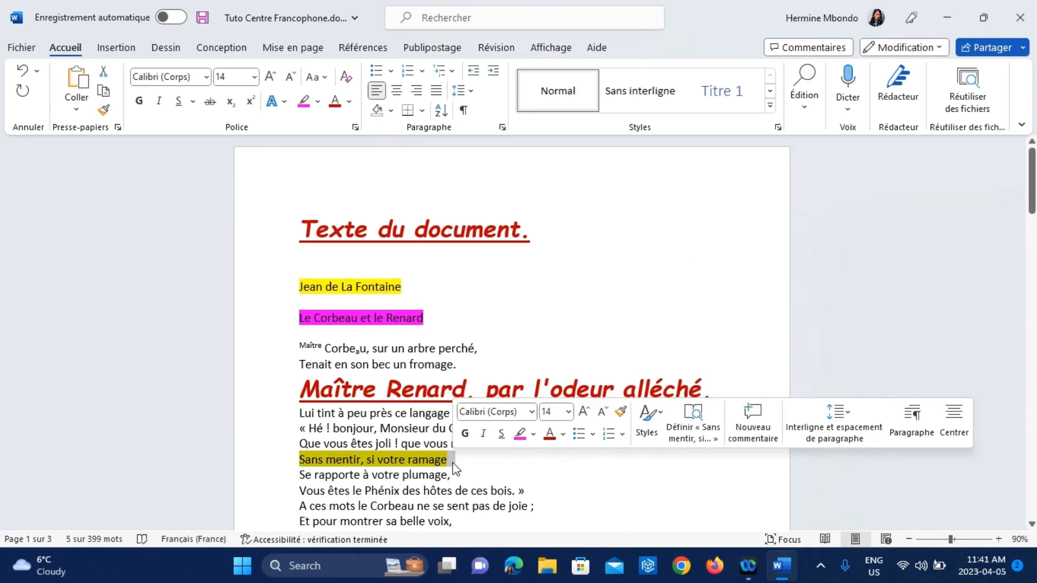
# Step: Copy the plain formatting of the line "Vous êtes le Phénix" onto all text from the title through "Se rapporte à votre plumage,"
pyautogui.scroll(-2, 385, 419)
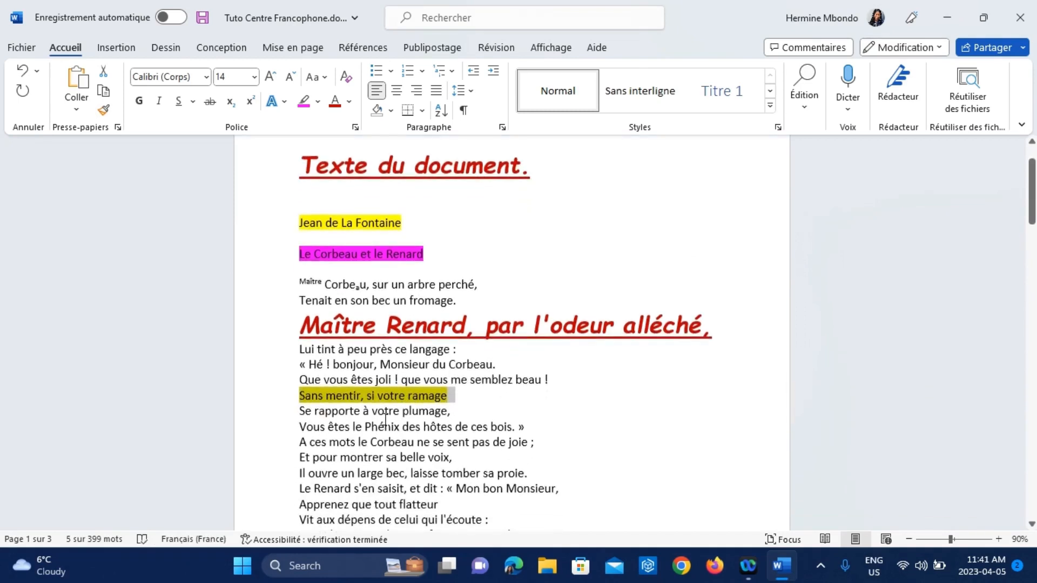
pyautogui.click(368, 433)
pyautogui.moveTo(425, 428); pyautogui.dragTo(391, 427)
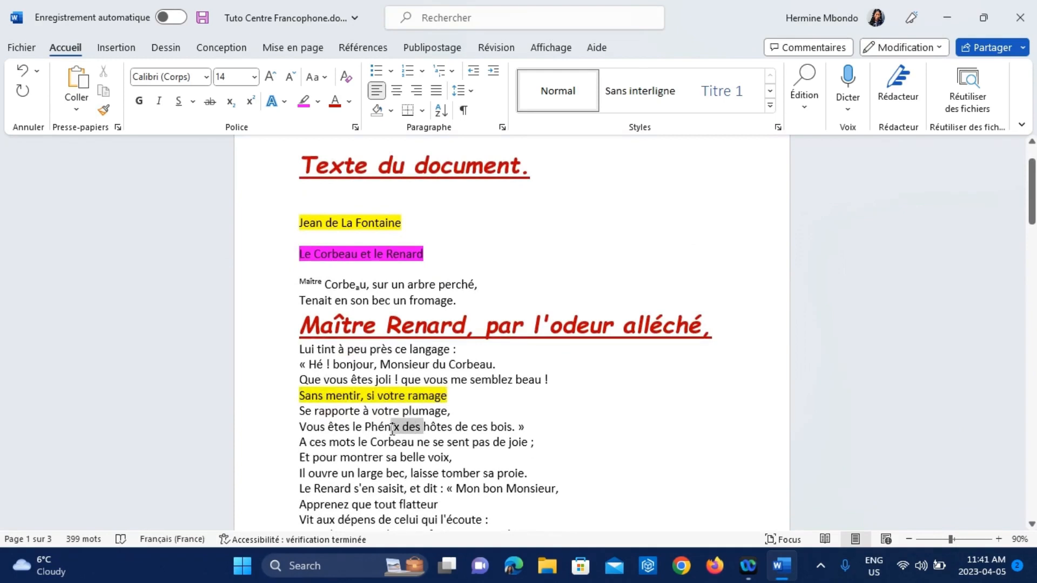
pyautogui.click(104, 112)
pyautogui.moveTo(526, 410)
pyautogui.mouseDown()
pyautogui.moveTo(225, 324)
pyautogui.moveTo(208, 186)
pyautogui.mouseUp()
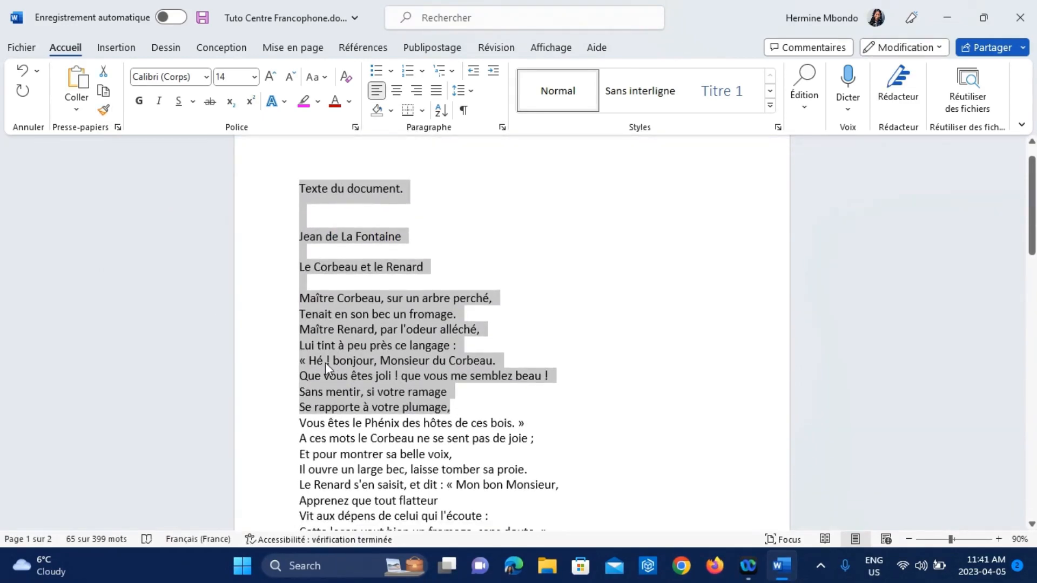
pyautogui.click(326, 362)
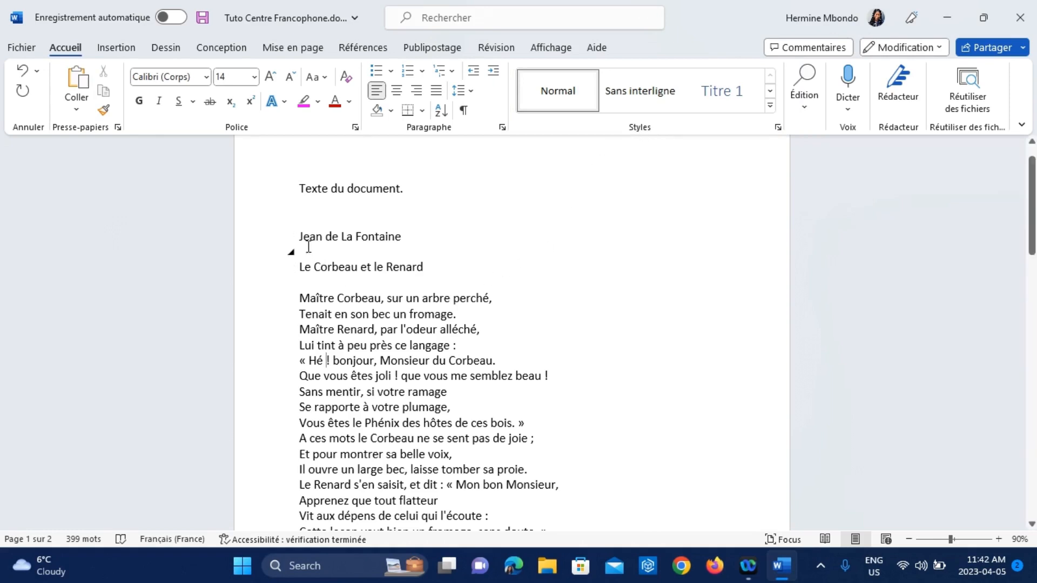
# Step: Apply the Titre 1 style to the author lines "Jean de La Fontaine" and "Charles Baudelaire"
pyautogui.moveTo(298, 237); pyautogui.dragTo(390, 236)
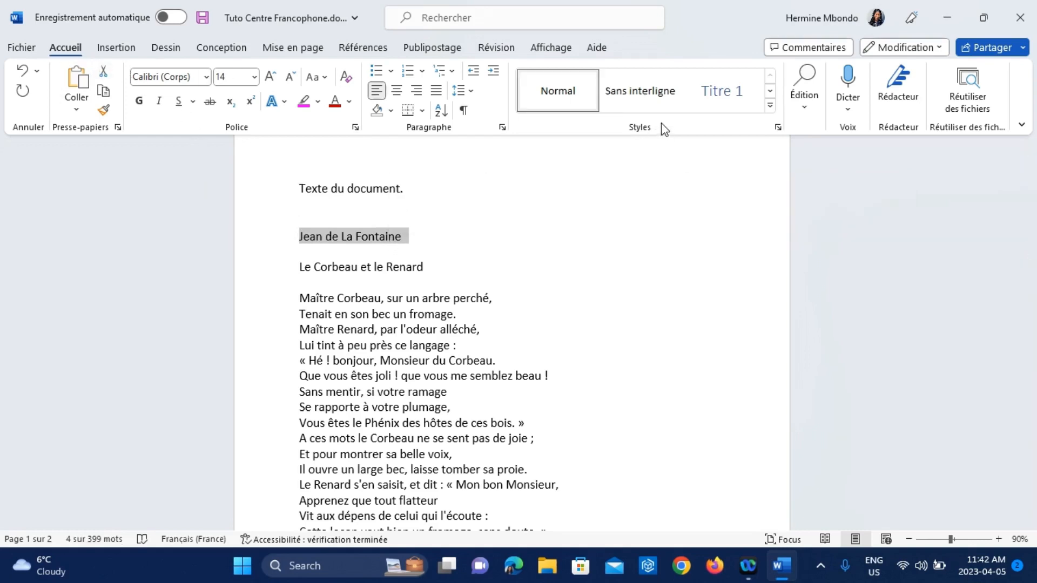
pyautogui.click(771, 107)
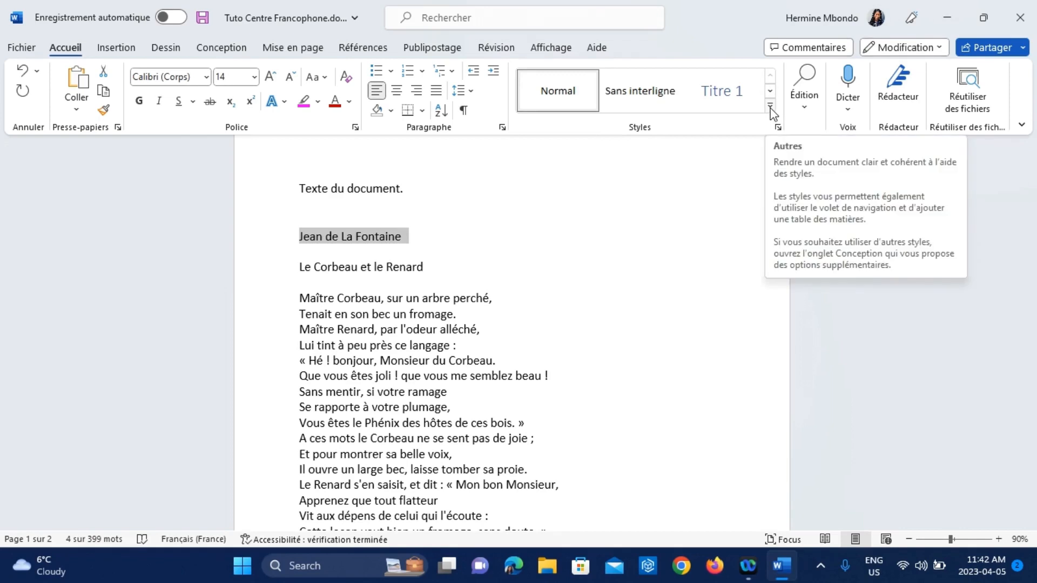
pyautogui.click(771, 107)
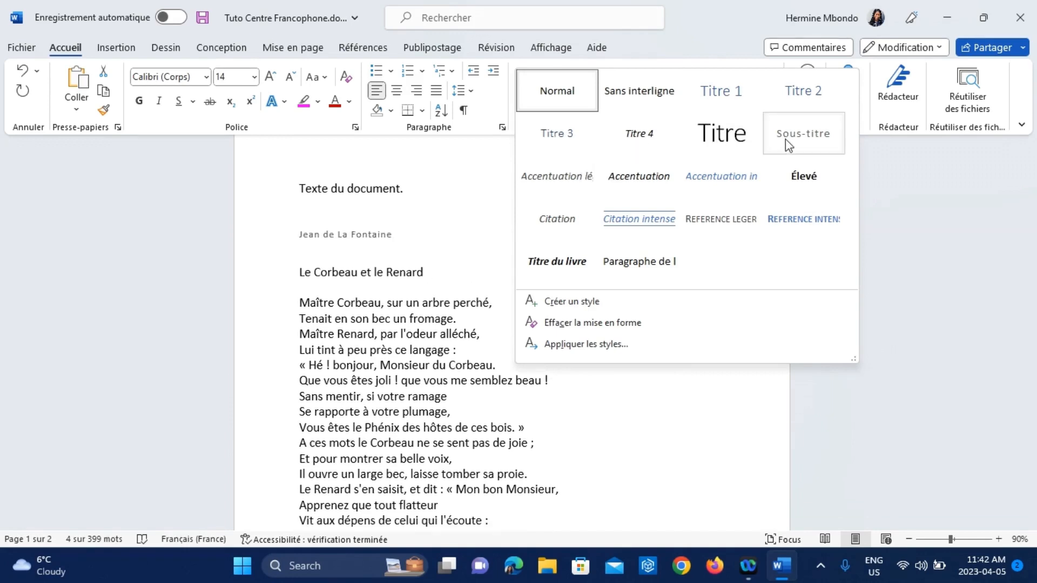
pyautogui.click(722, 105)
pyautogui.scroll(-20, 474, 273)
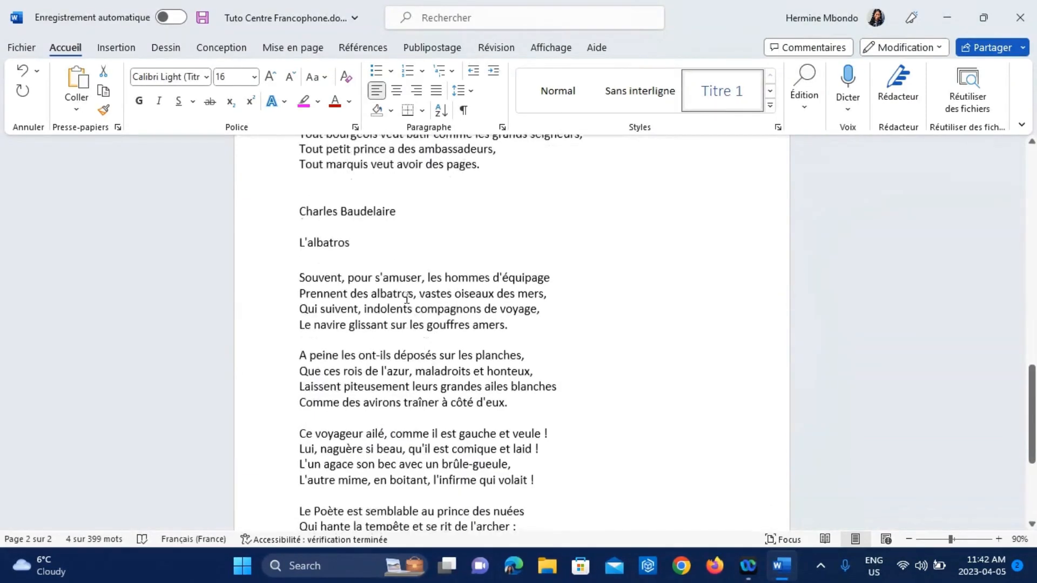
pyautogui.moveTo(399, 211); pyautogui.dragTo(289, 210)
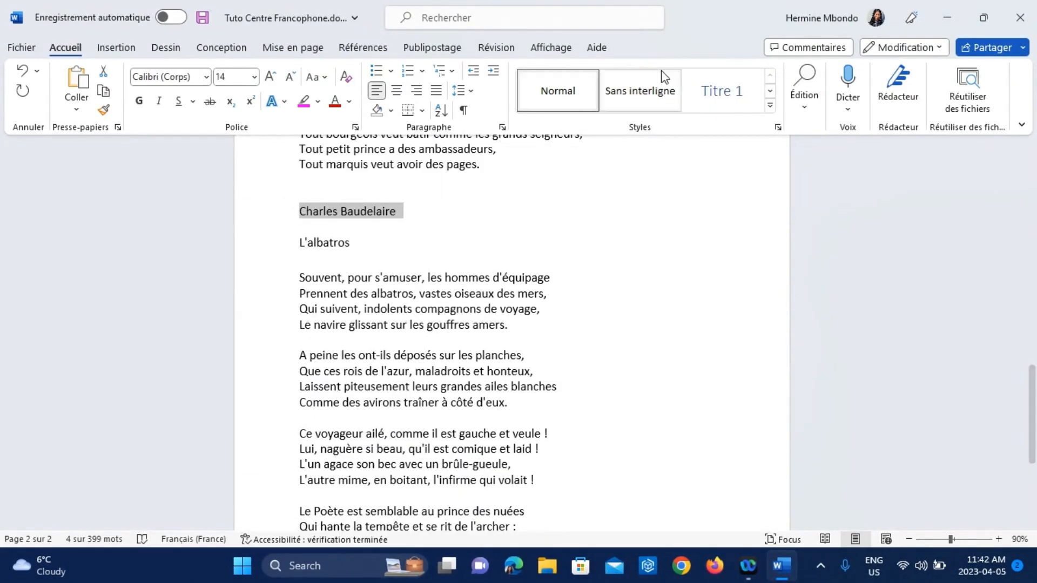
pyautogui.click(721, 91)
# Step: Apply the Sous-titre style to the poem titles "Le Corbeau et le Renard" and "L'albatros"
pyautogui.scroll(5, 440, 262)
pyautogui.scroll(10, 442, 263)
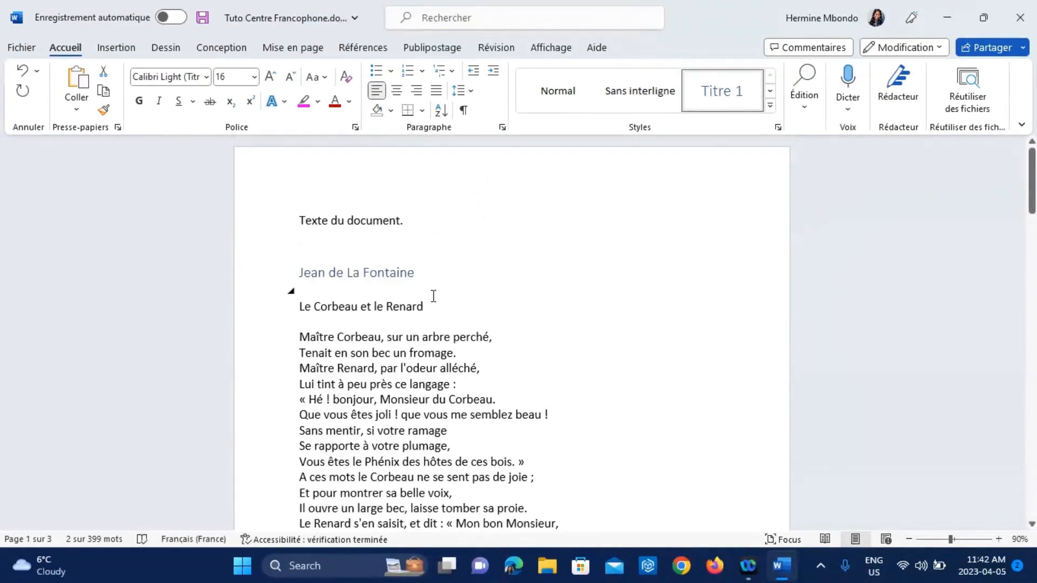
pyautogui.moveTo(431, 306); pyautogui.dragTo(290, 302)
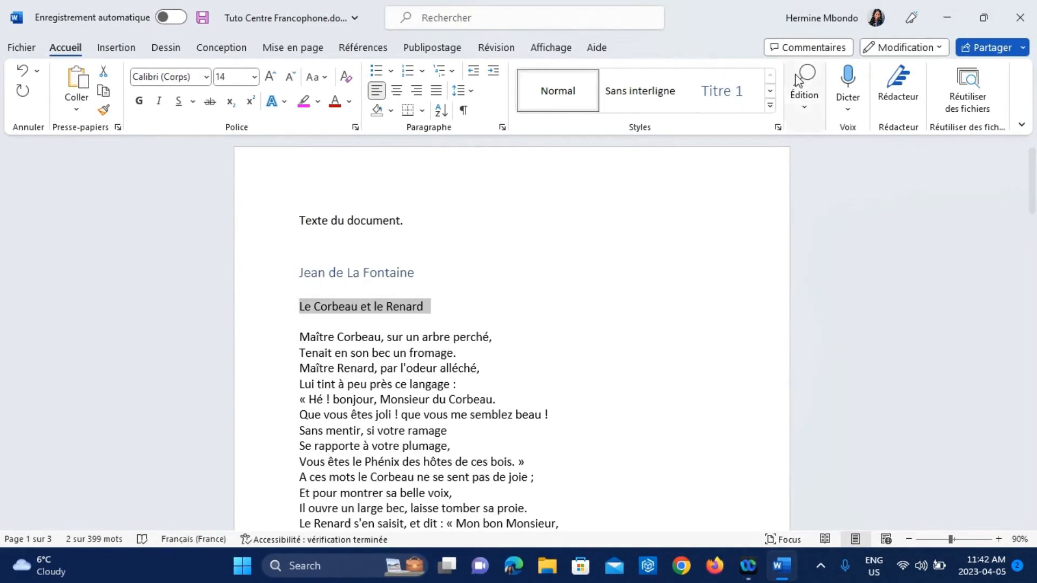
pyautogui.click(770, 105)
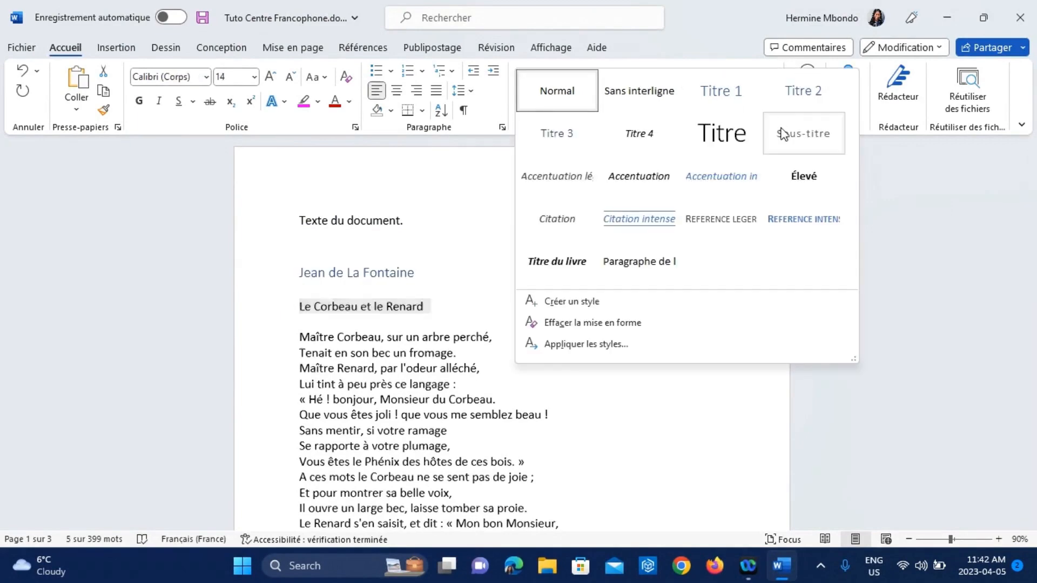
pyautogui.click(781, 132)
pyautogui.scroll(-5, 451, 271)
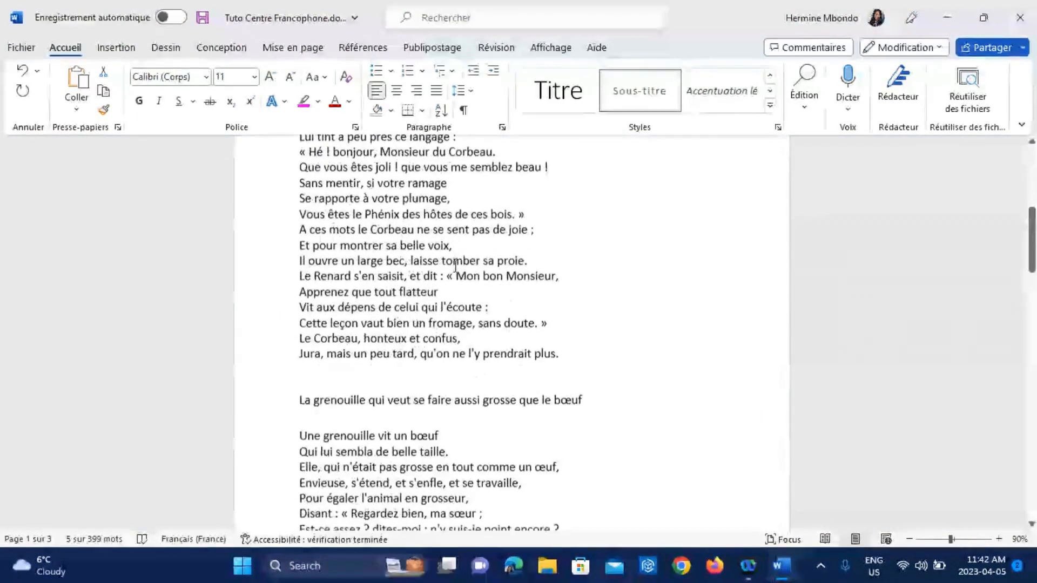
pyautogui.scroll(-9, 455, 265)
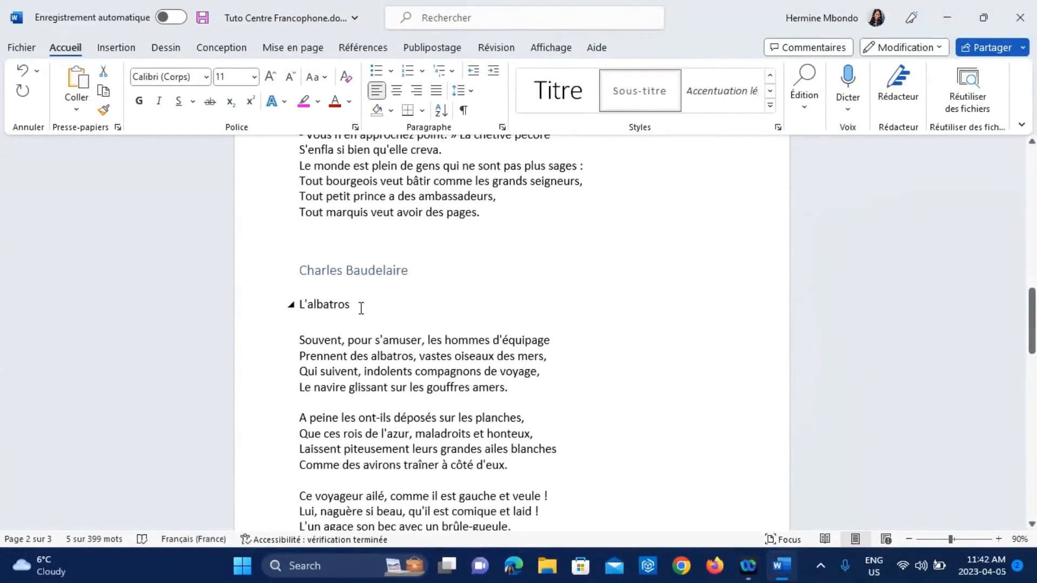
pyautogui.click(286, 304)
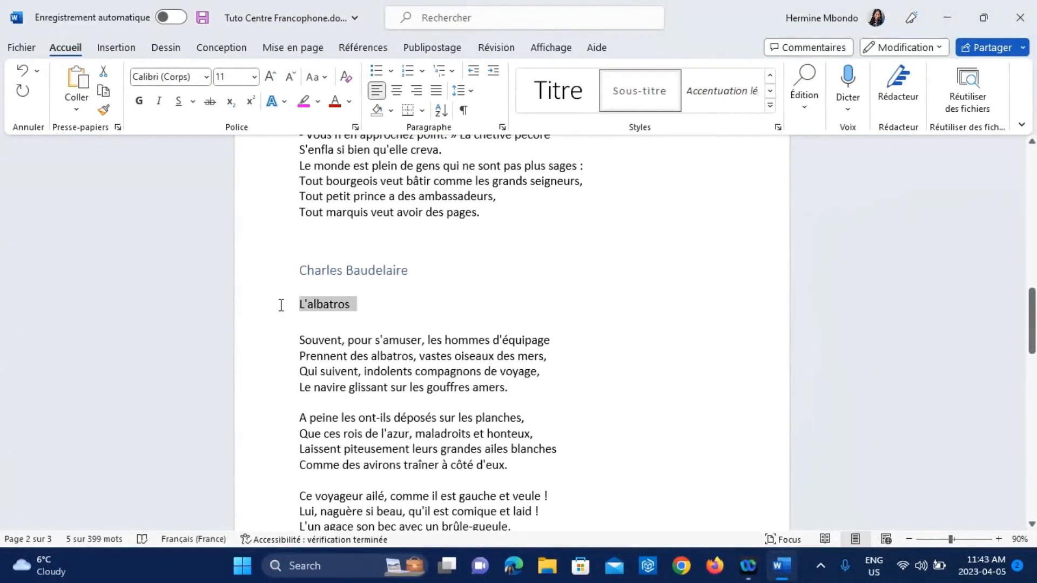
pyautogui.click(770, 105)
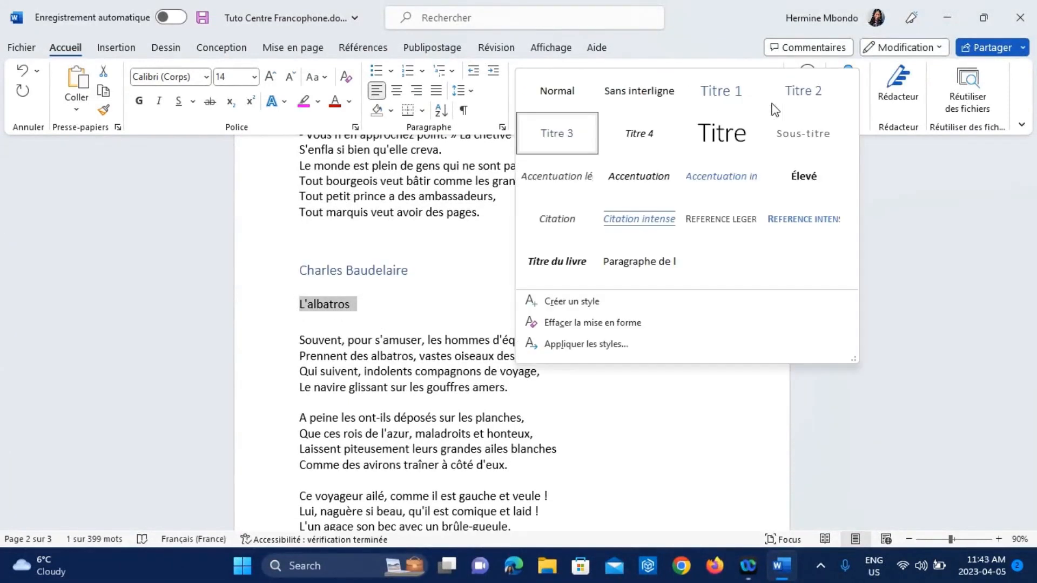
pyautogui.click(808, 138)
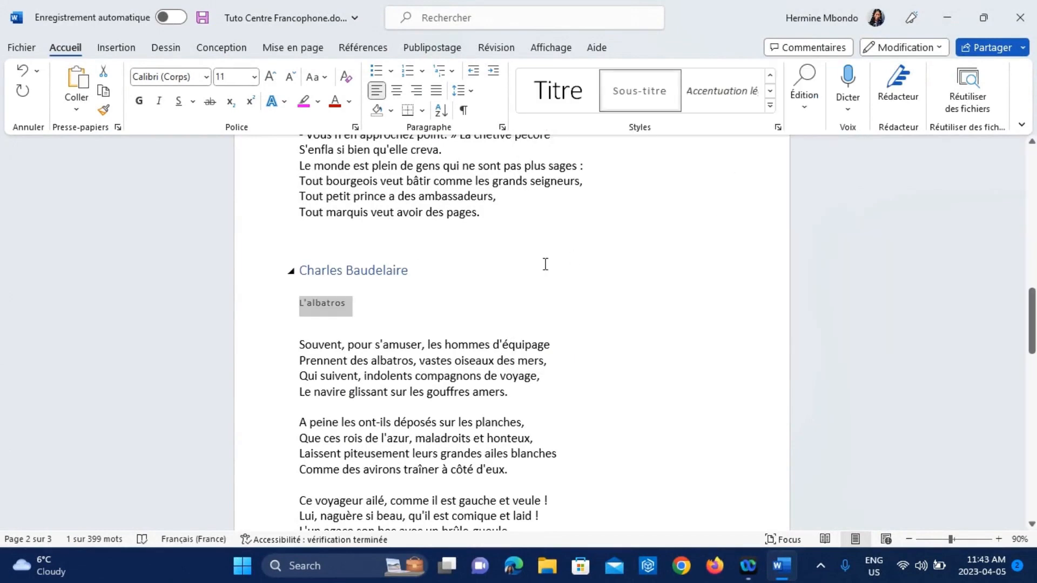
# Step: Start creating a new style from the opening lines of "Le Corbeau et le Renard" and open its detailed formatting settings
pyautogui.scroll(4, 390, 273)
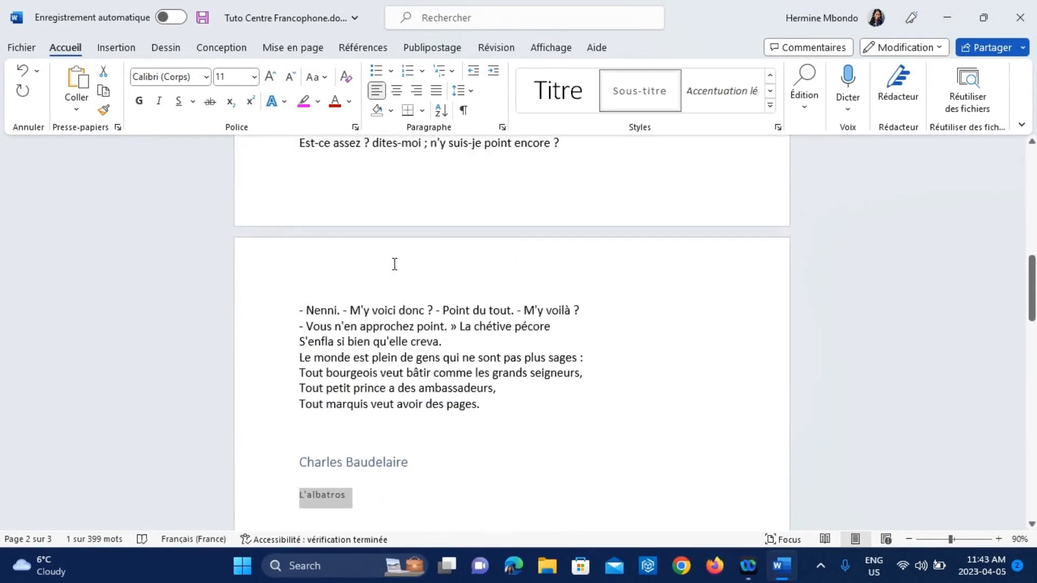
pyautogui.scroll(6, 394, 264)
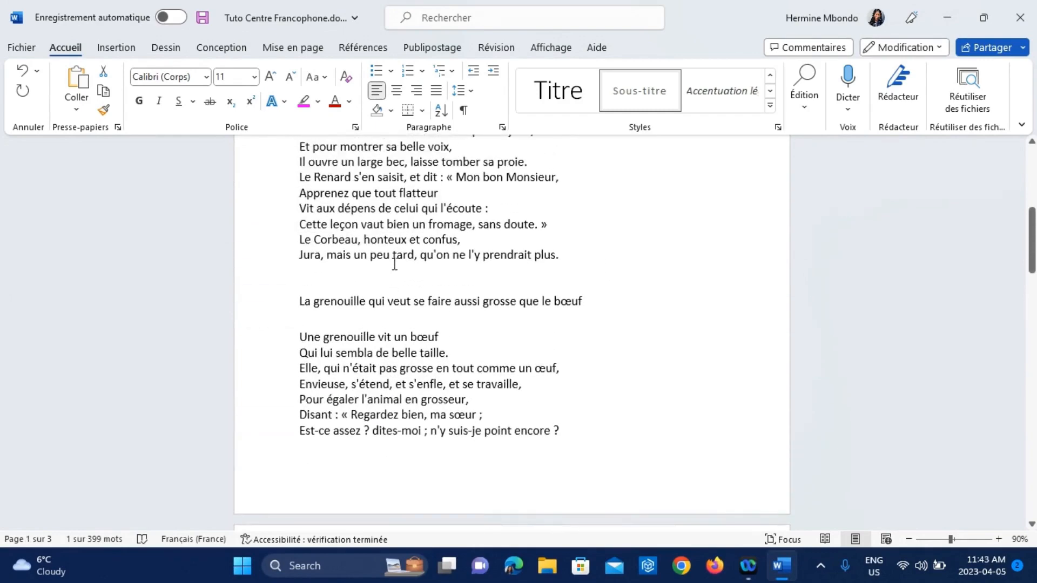
pyautogui.scroll(3, 394, 264)
pyautogui.scroll(3, 395, 264)
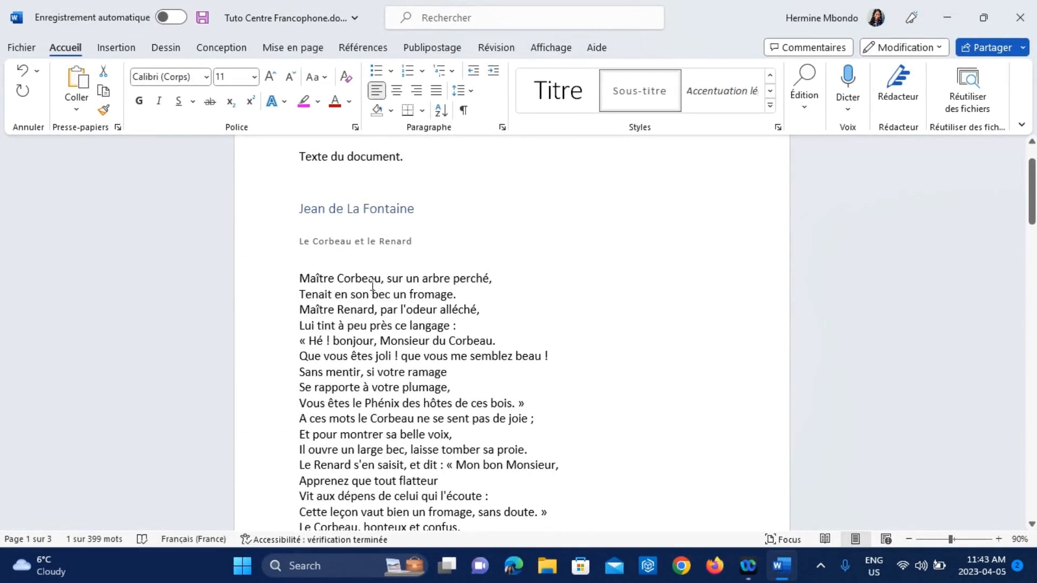
pyautogui.moveTo(302, 278); pyautogui.dragTo(435, 313)
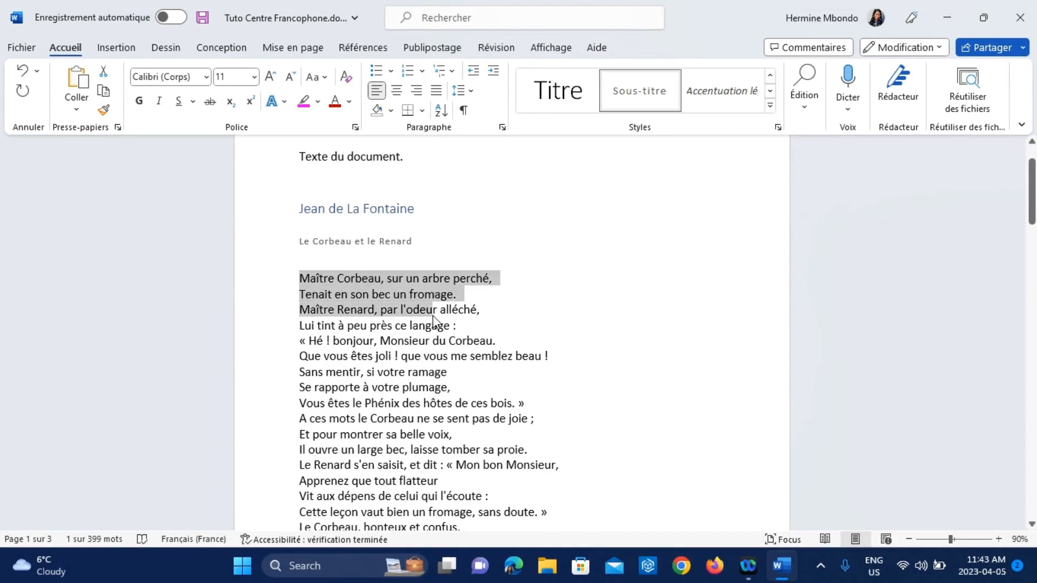
pyautogui.click(771, 106)
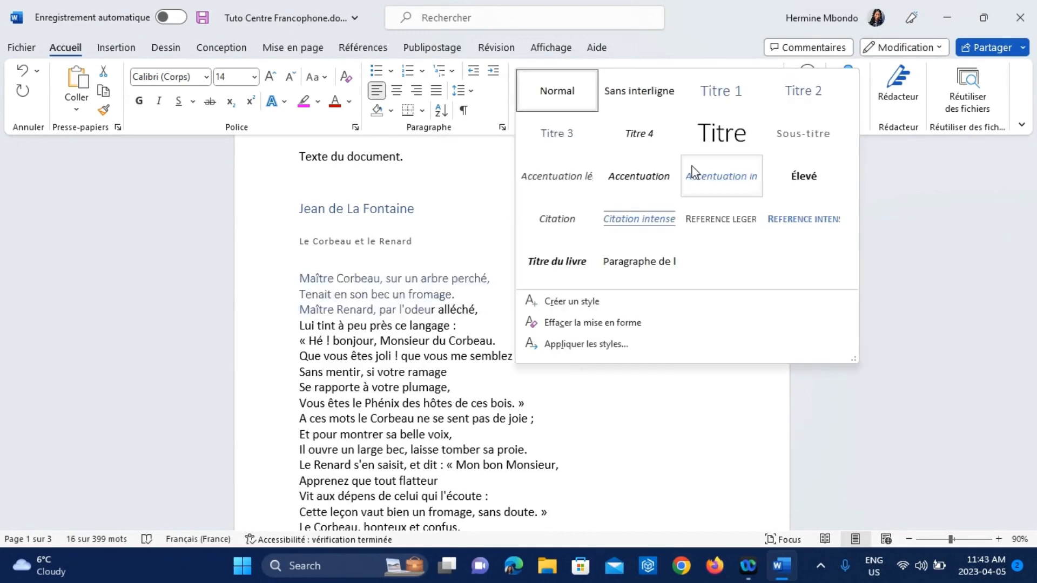
pyautogui.click(587, 307)
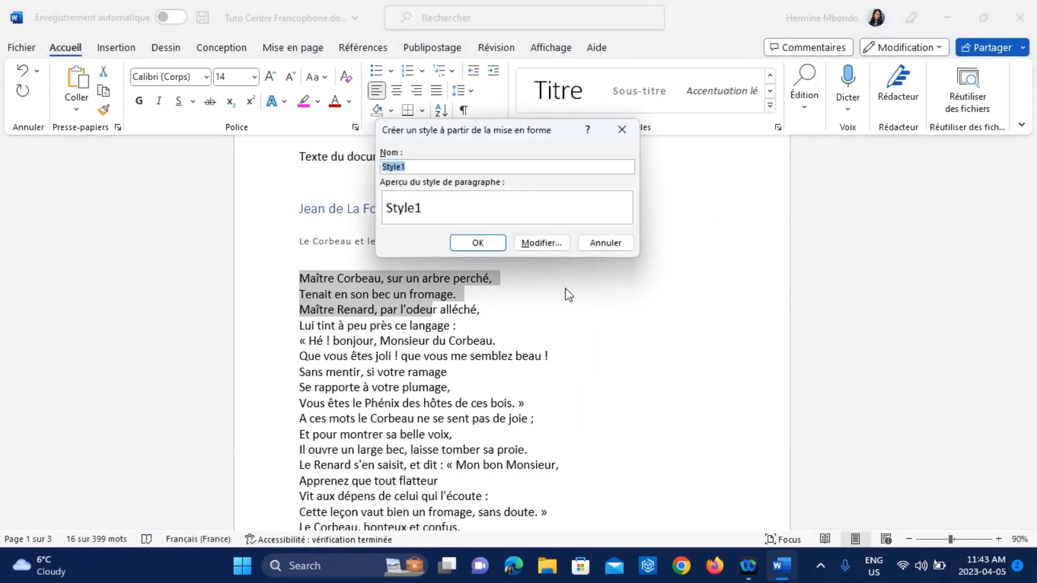
pyautogui.click(550, 243)
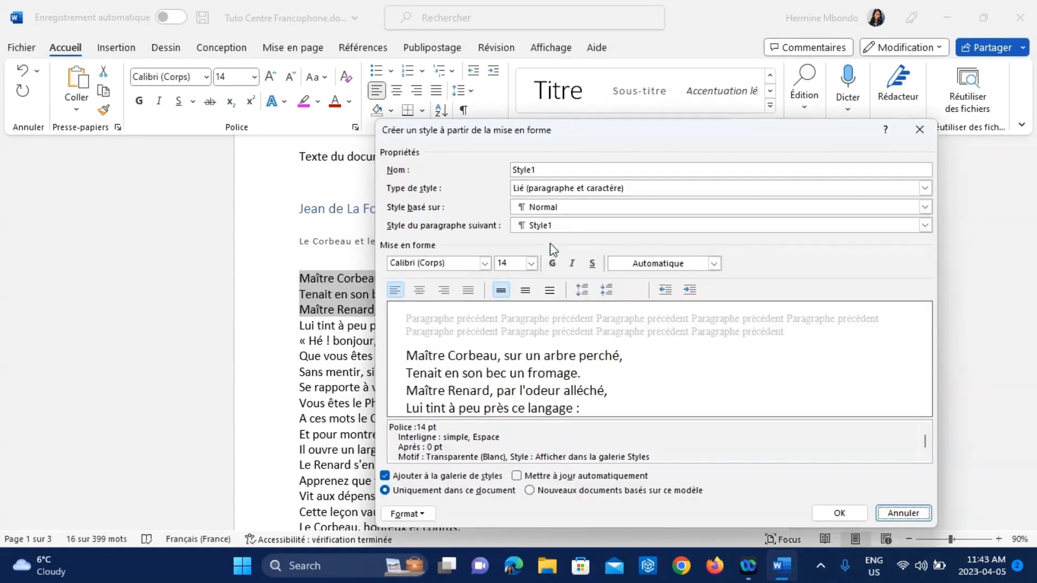
# Step: Set the new style's font to Comic Sans MS at size 20
pyautogui.moveTo(565, 171); pyautogui.dragTo(512, 173)
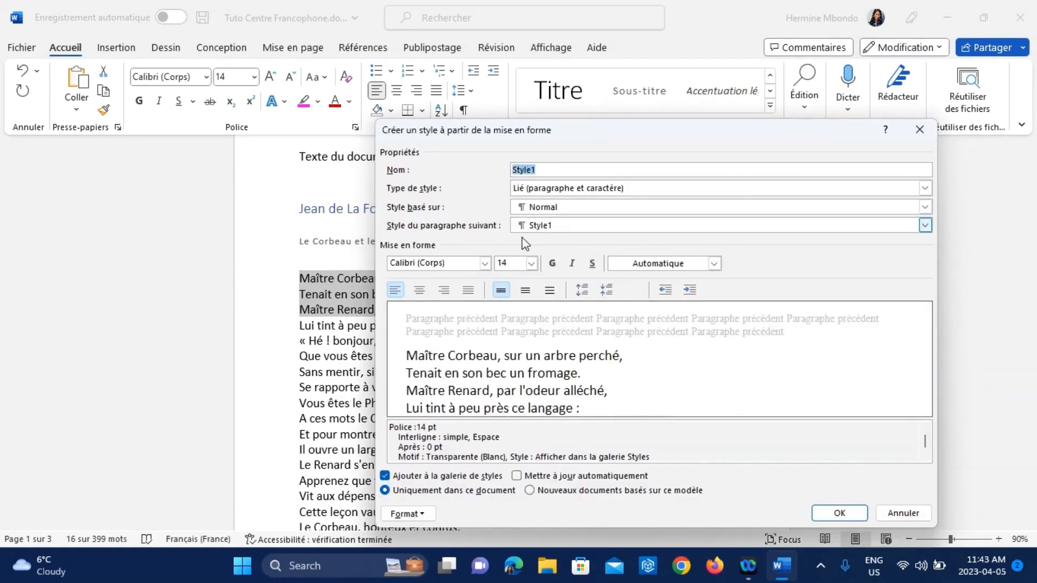
pyautogui.click(485, 263)
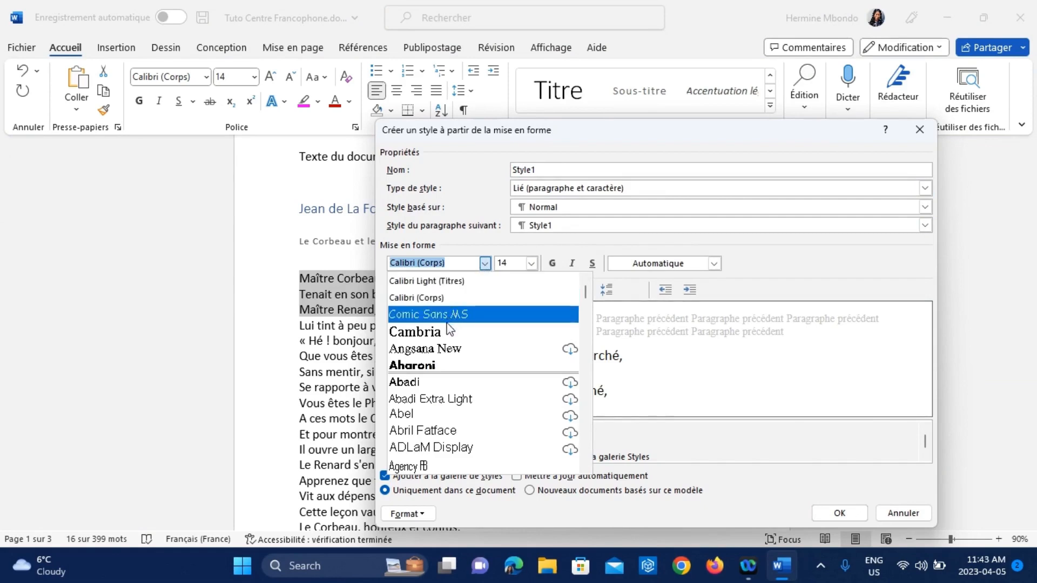
pyautogui.click(453, 315)
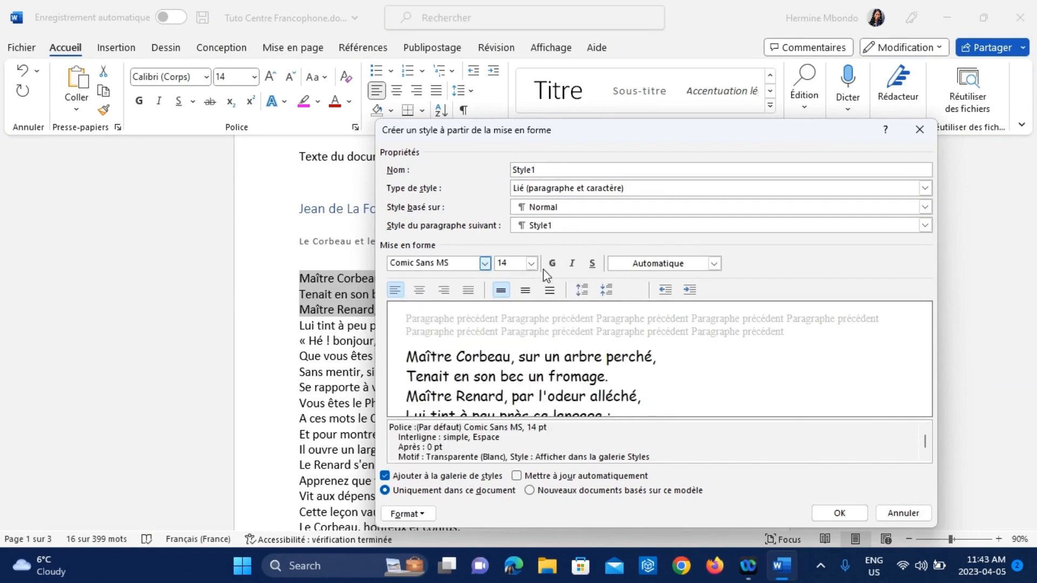
pyautogui.click(532, 263)
pyautogui.click(507, 365)
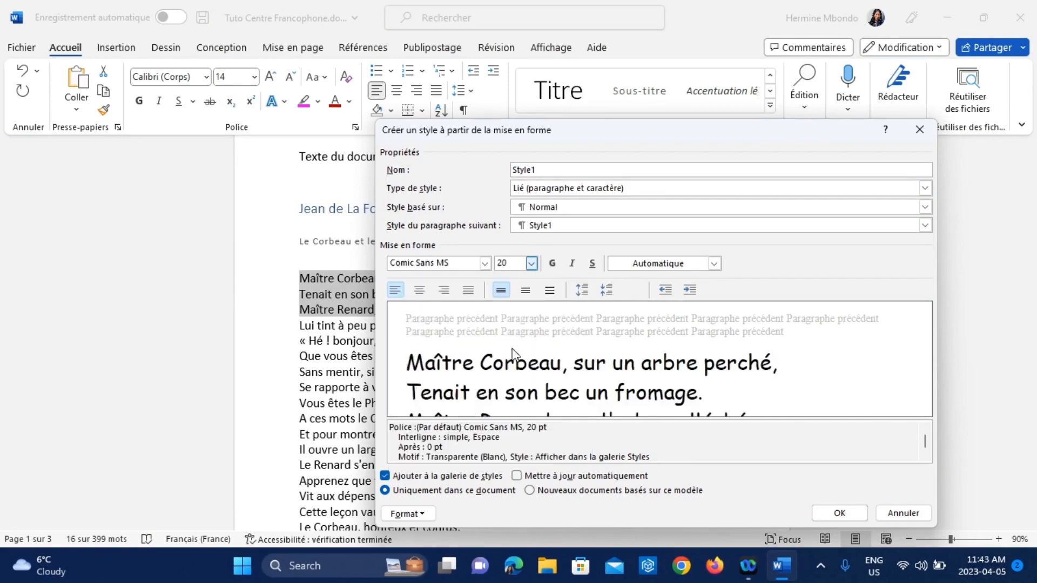
# Step: Try a red font color and automatic updating for the new style, and cancel its creation
pyautogui.click(553, 263)
pyautogui.click(552, 264)
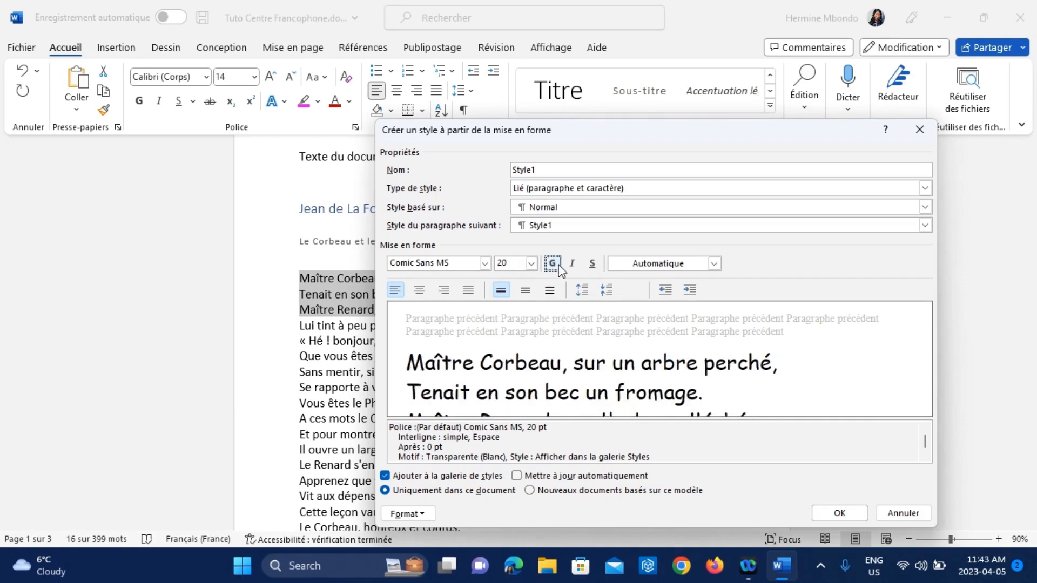
pyautogui.click(715, 264)
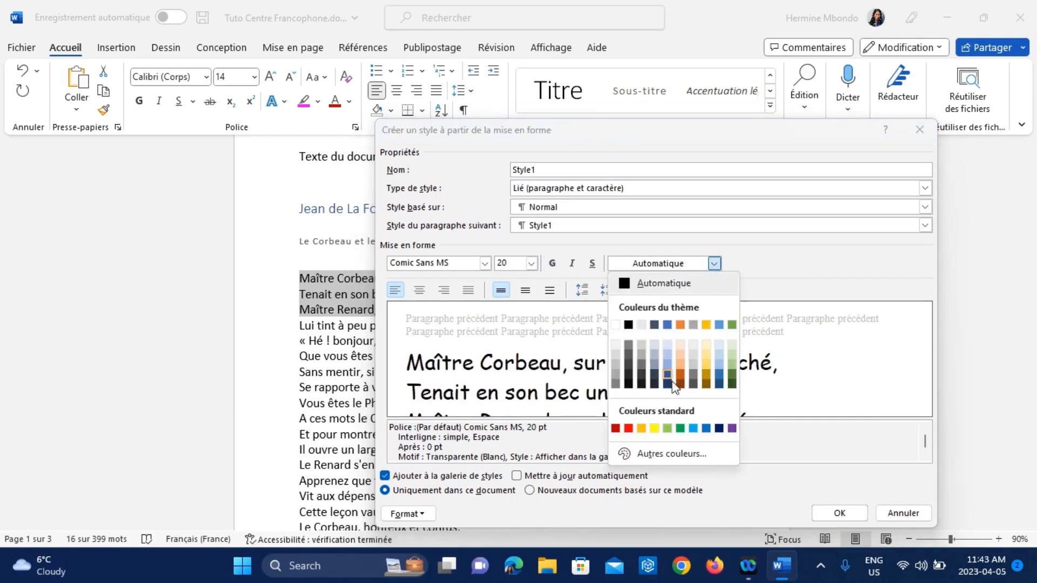
pyautogui.click(628, 428)
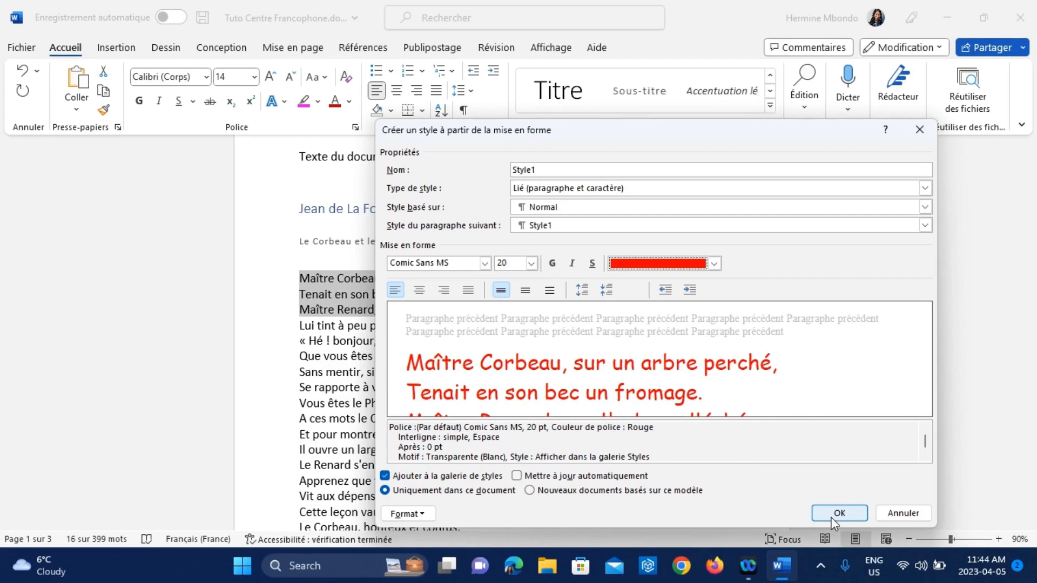
pyautogui.click(518, 475)
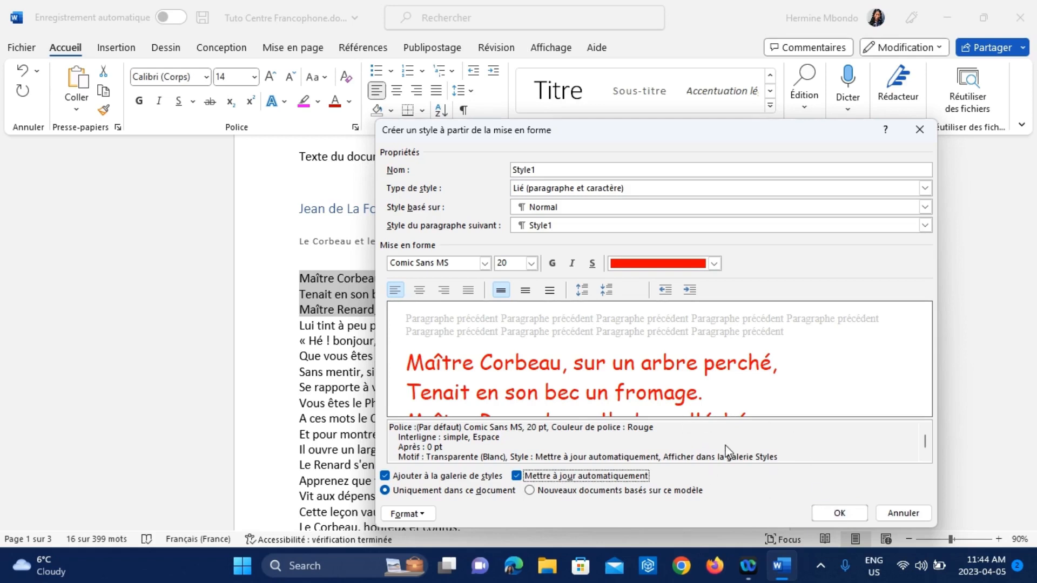
pyautogui.click(906, 517)
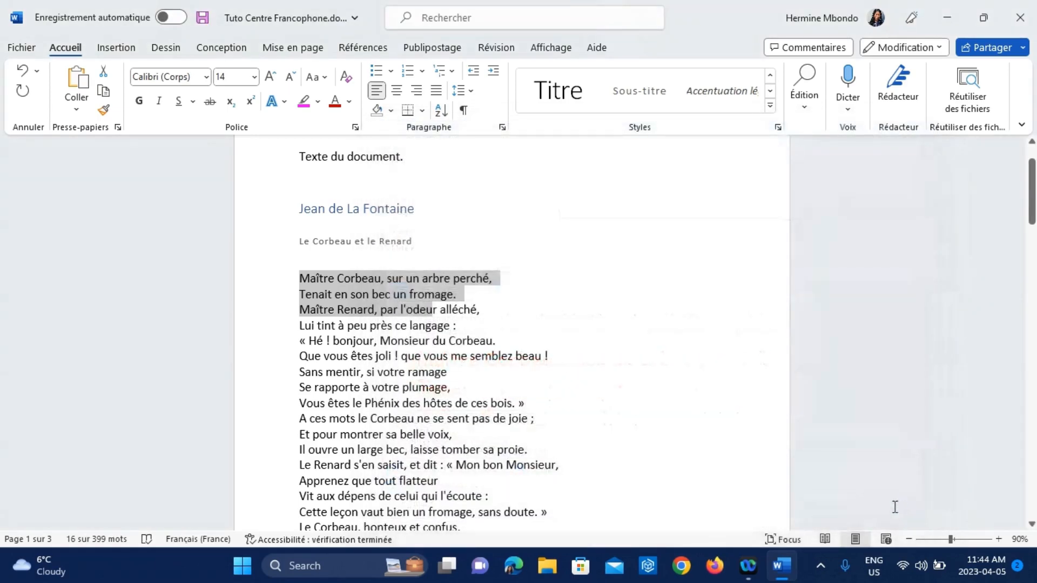
pyautogui.click(482, 323)
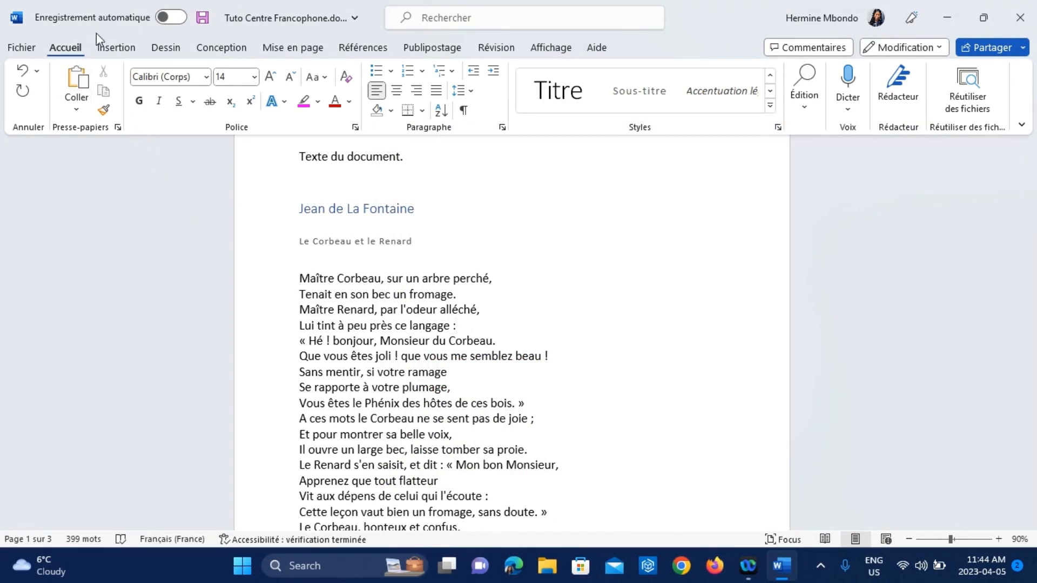
# Step: Add an empty line between the subtitle "Le Corbeau et le Renard" and the poem's first line
pyautogui.click(124, 47)
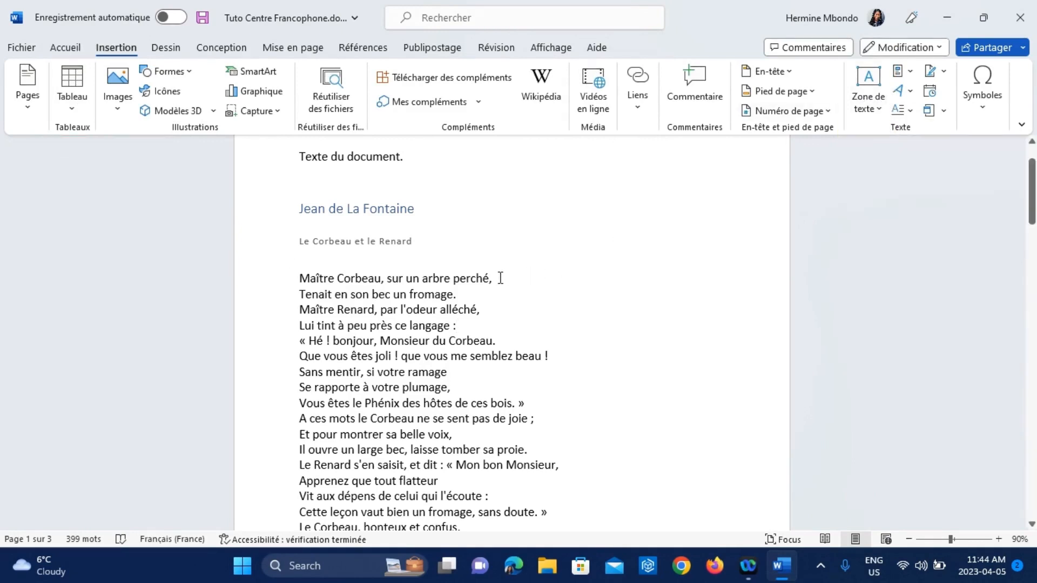
pyautogui.click(352, 257)
pyautogui.press('Return')
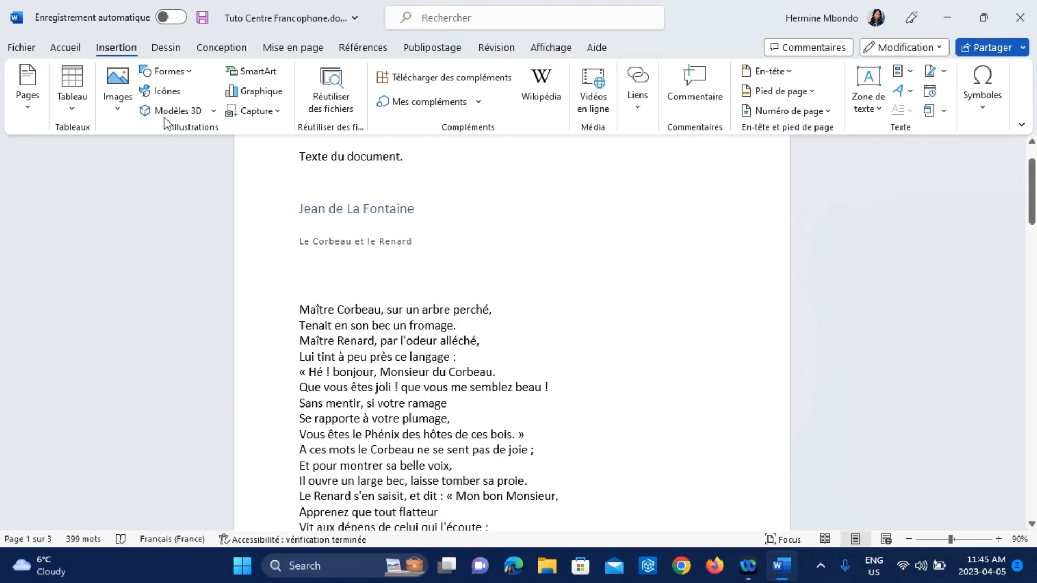
# Step: Insert a table with 5 columns and 4 rows on the empty line under the subtitle
pyautogui.click(79, 94)
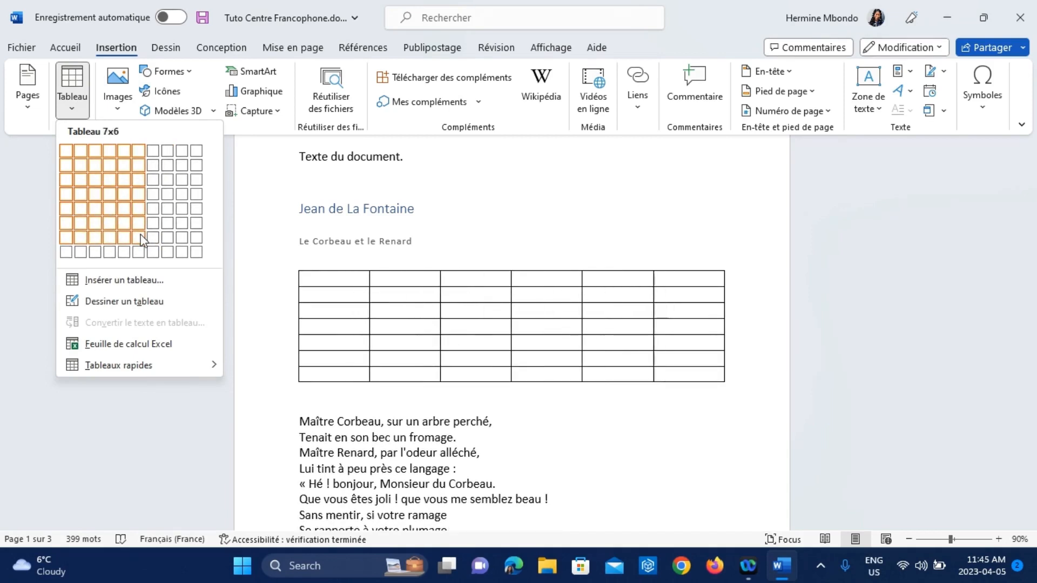
pyautogui.click(125, 282)
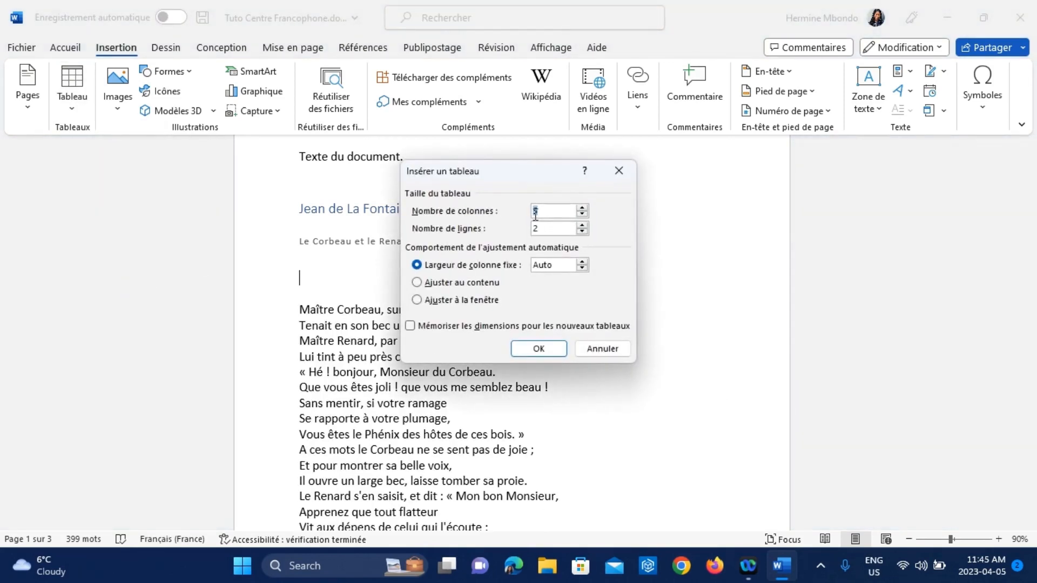
pyautogui.doubleClick(534, 229)
pyautogui.write('4')
pyautogui.click(539, 351)
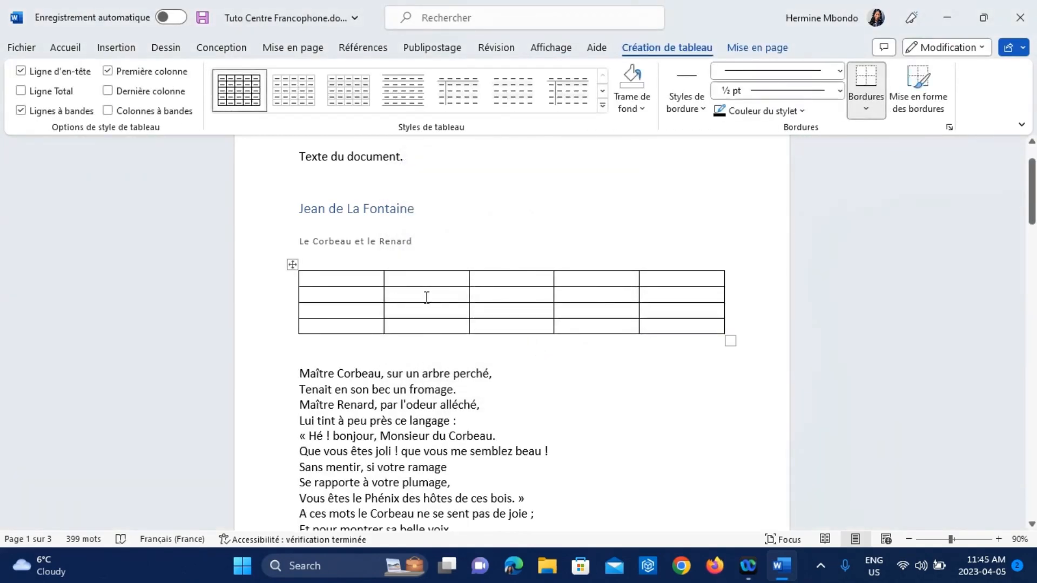
# Step: Enter "Ecrire" in the table's first cell and apply the blue grid table style with a solid header row
pyautogui.write('Ecrire')
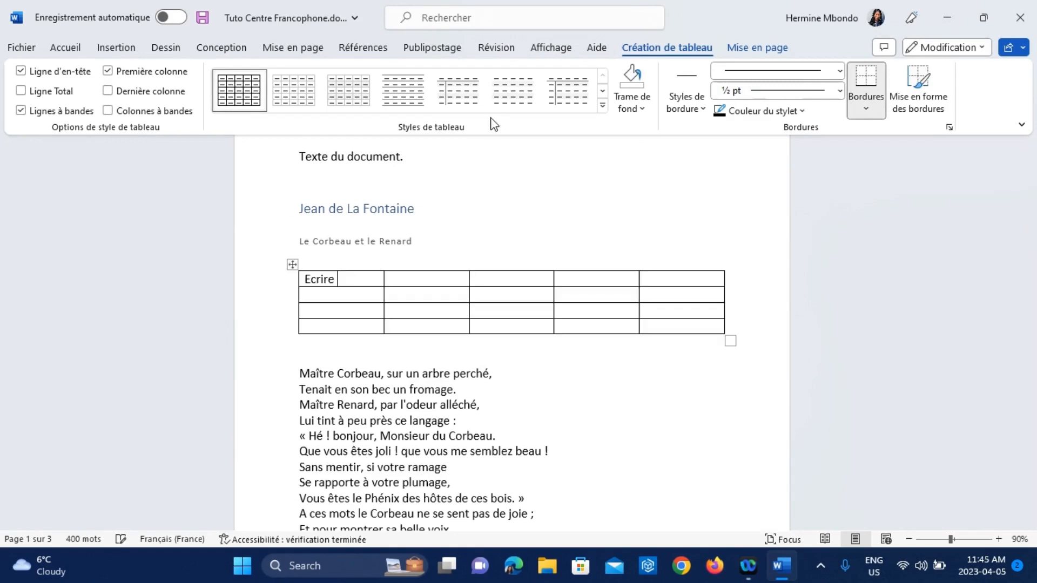
pyautogui.click(604, 105)
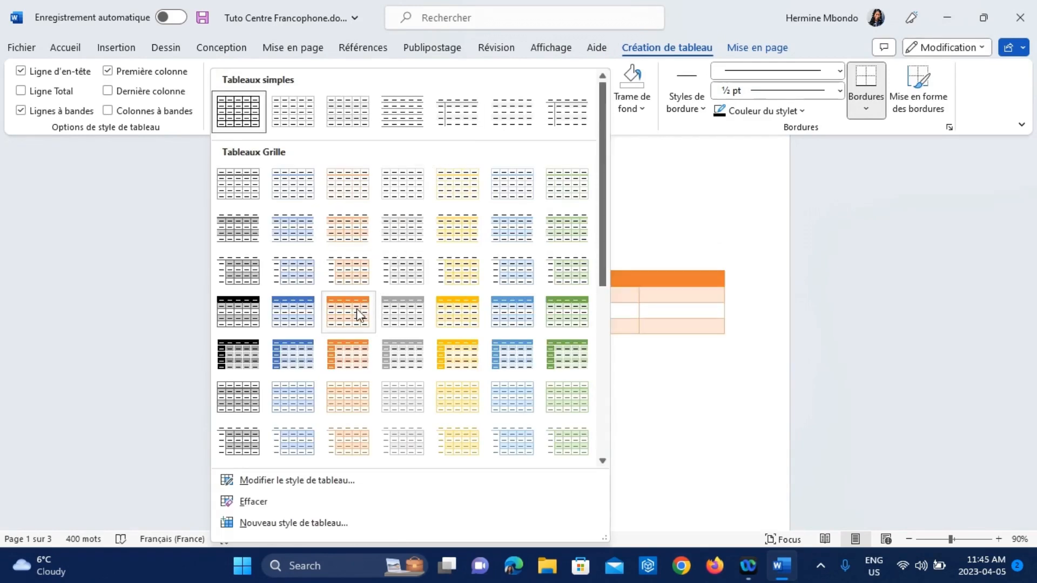
pyautogui.click(296, 325)
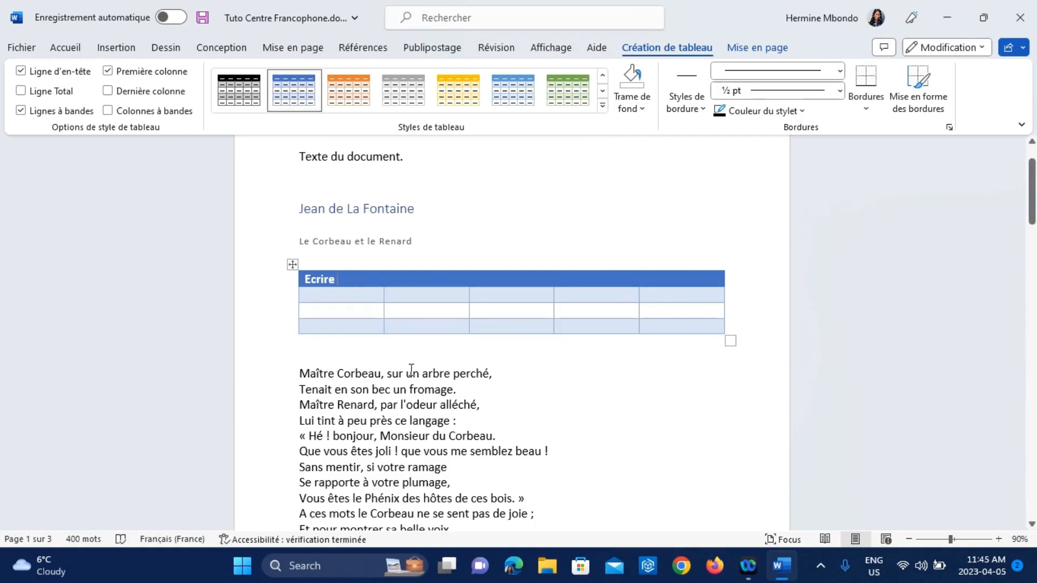
# Step: Insert a new row above the table's second row
pyautogui.click(350, 295)
pyautogui.rightClick(334, 296)
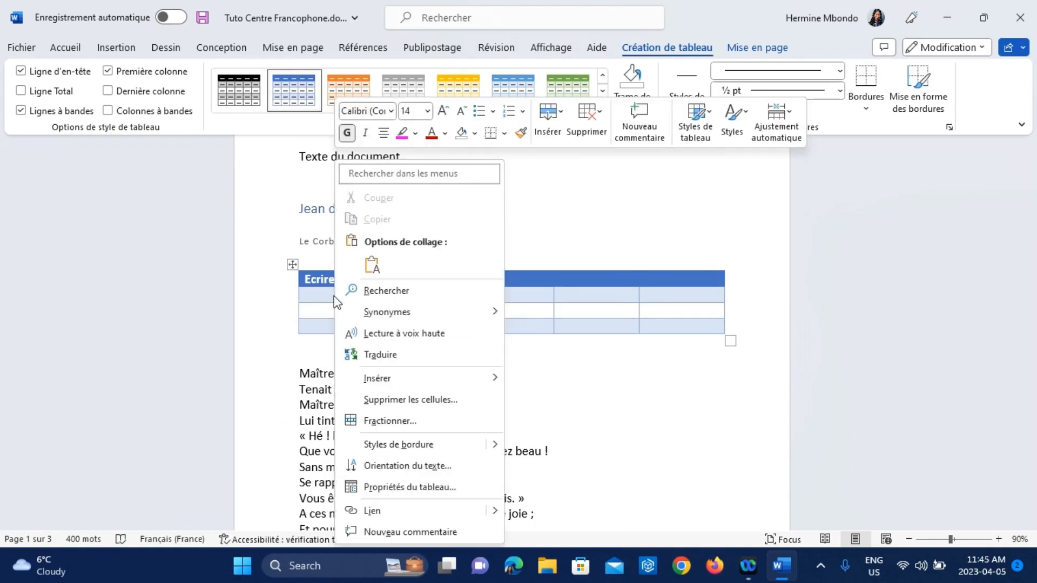
pyautogui.moveTo(424, 384)
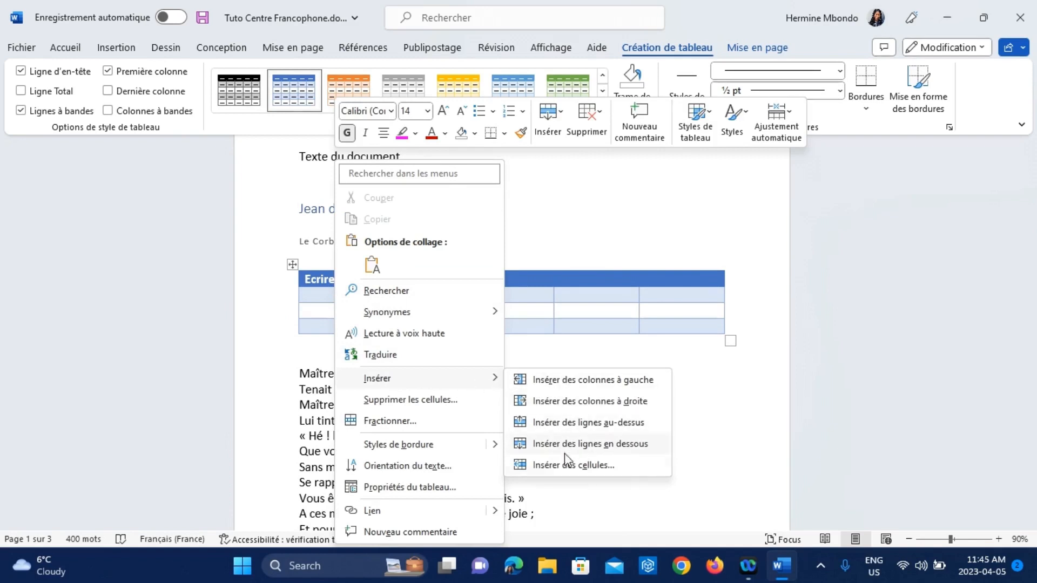
pyautogui.click(593, 423)
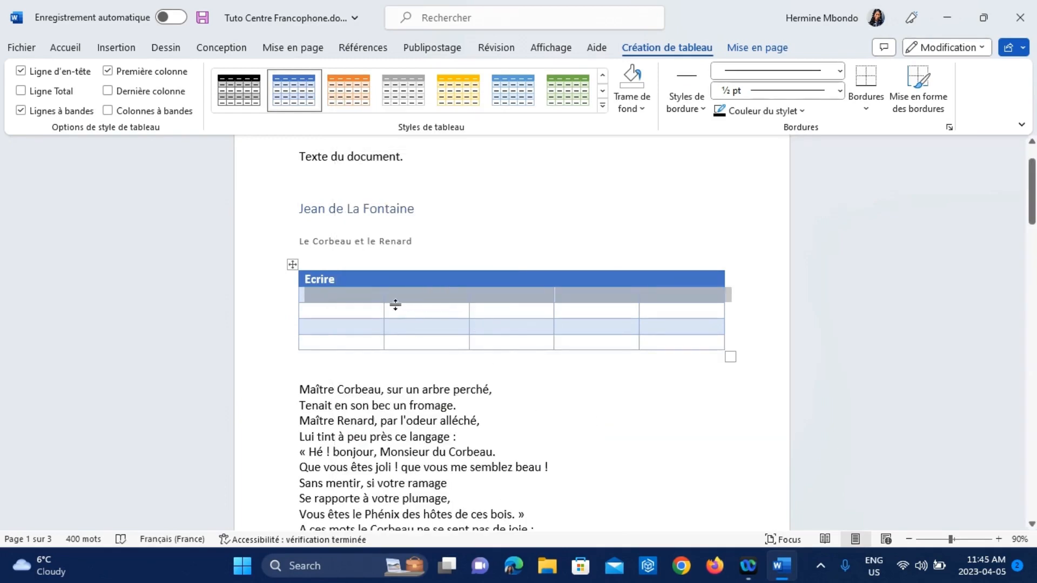
# Step: Delete the table's entire first column using the cell deletion options
pyautogui.click(366, 299)
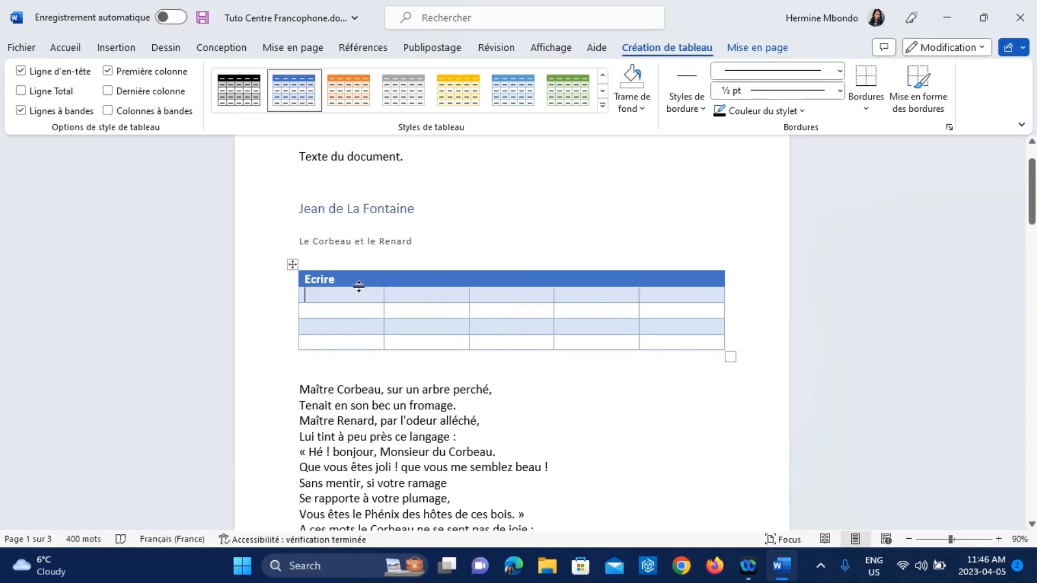
pyautogui.rightClick(332, 296)
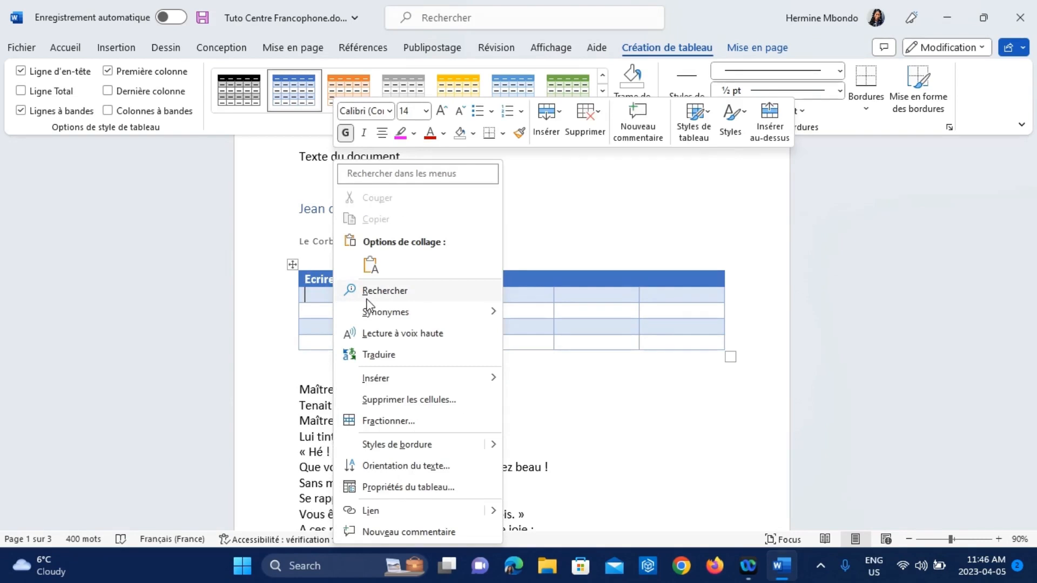
pyautogui.click(449, 400)
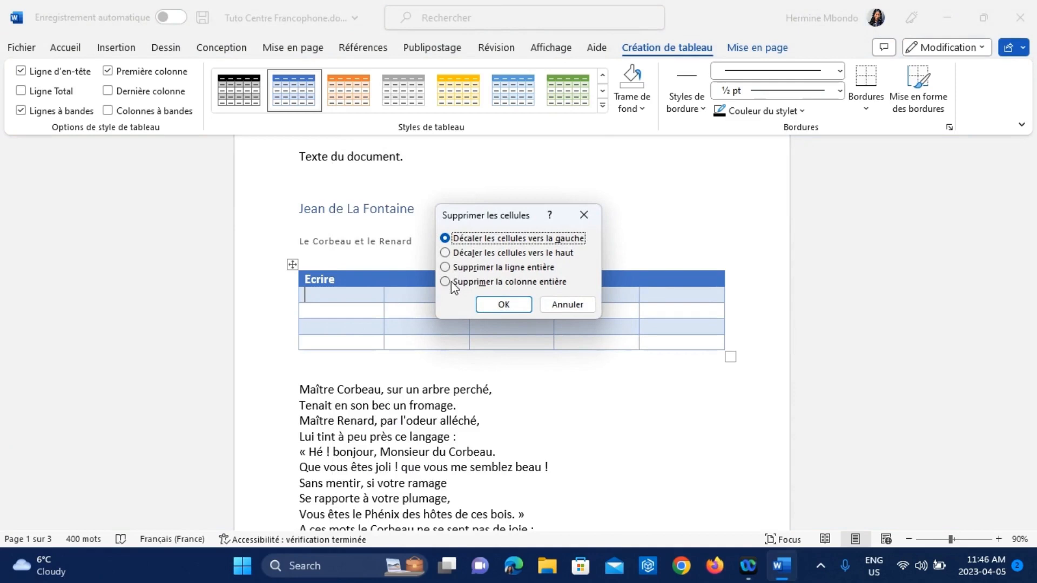
pyautogui.click(445, 282)
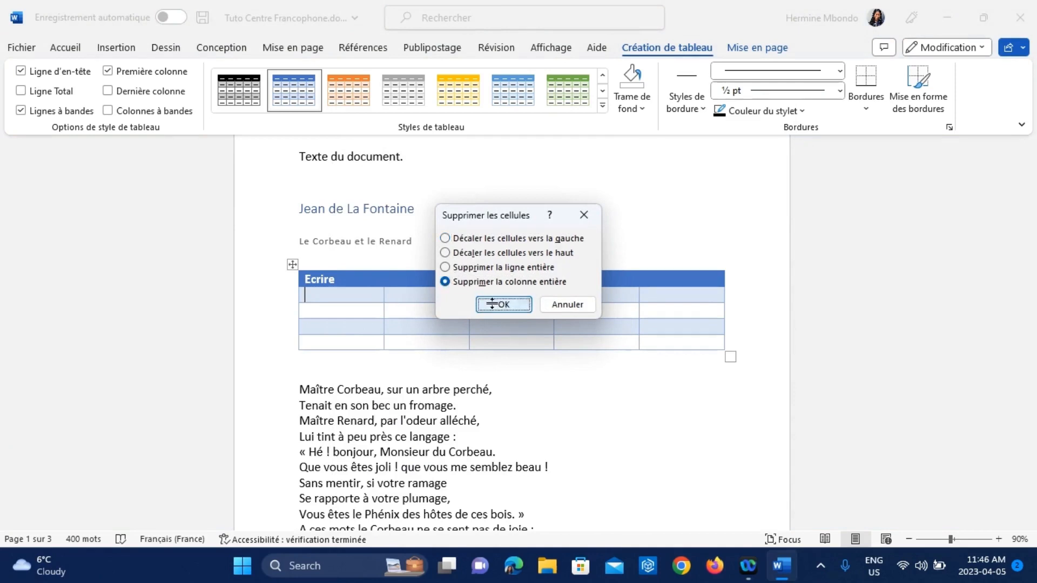
pyautogui.click(495, 304)
# Step: Select all cells and delete the whole table
pyautogui.click(425, 317)
pyautogui.moveTo(316, 274); pyautogui.dragTo(594, 339)
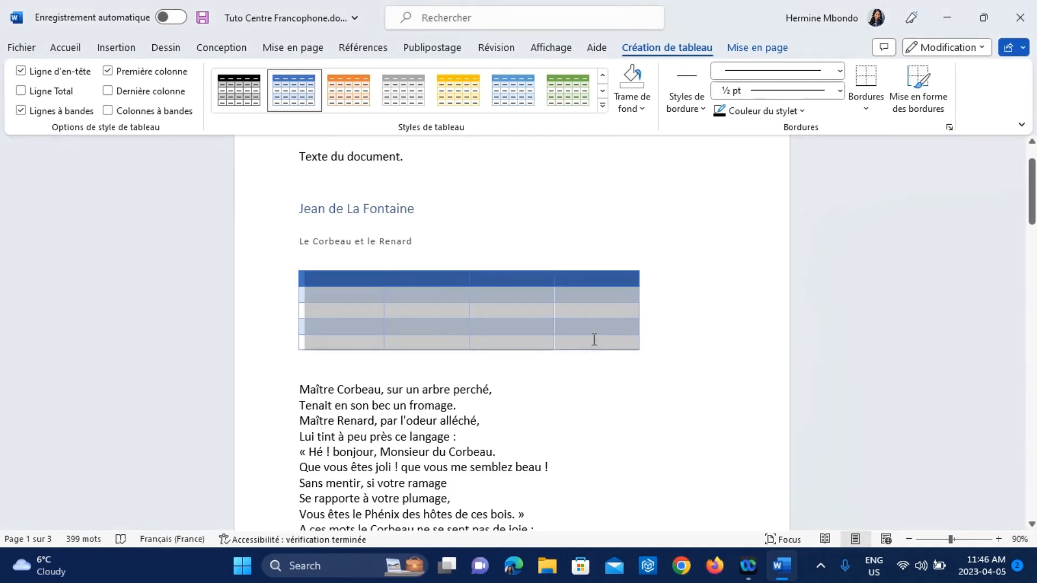
pyautogui.rightClick(362, 299)
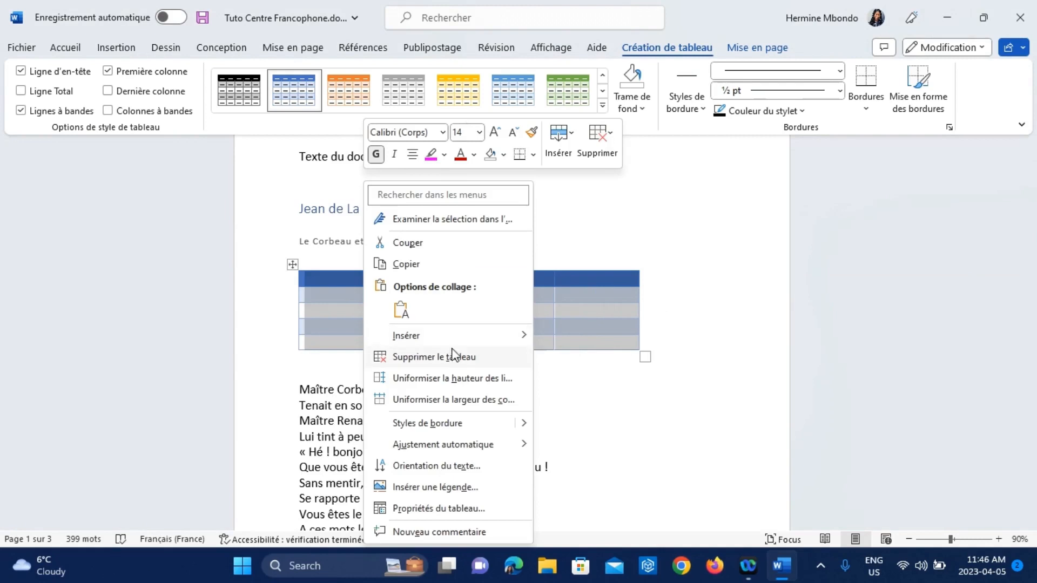
pyautogui.click(438, 357)
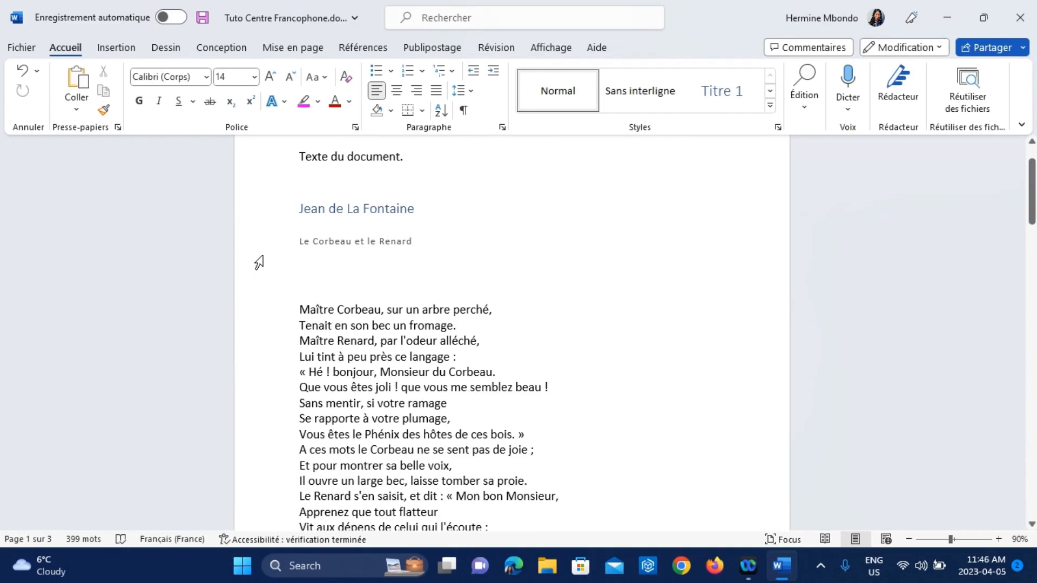
# Step: Insert a built-in "Zone de texte simple" text box at the empty line above the poem
pyautogui.click(121, 51)
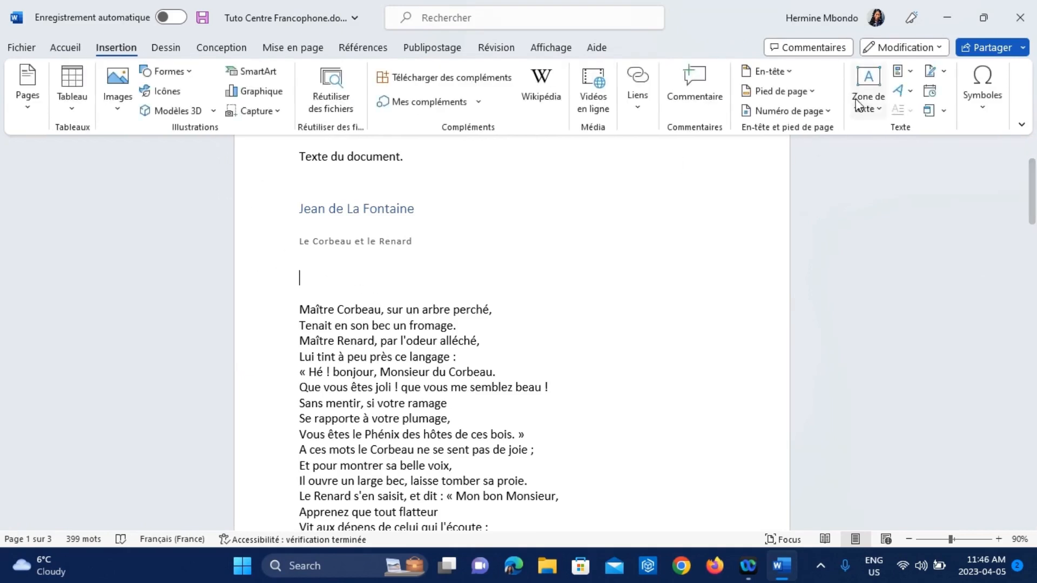
pyautogui.click(867, 95)
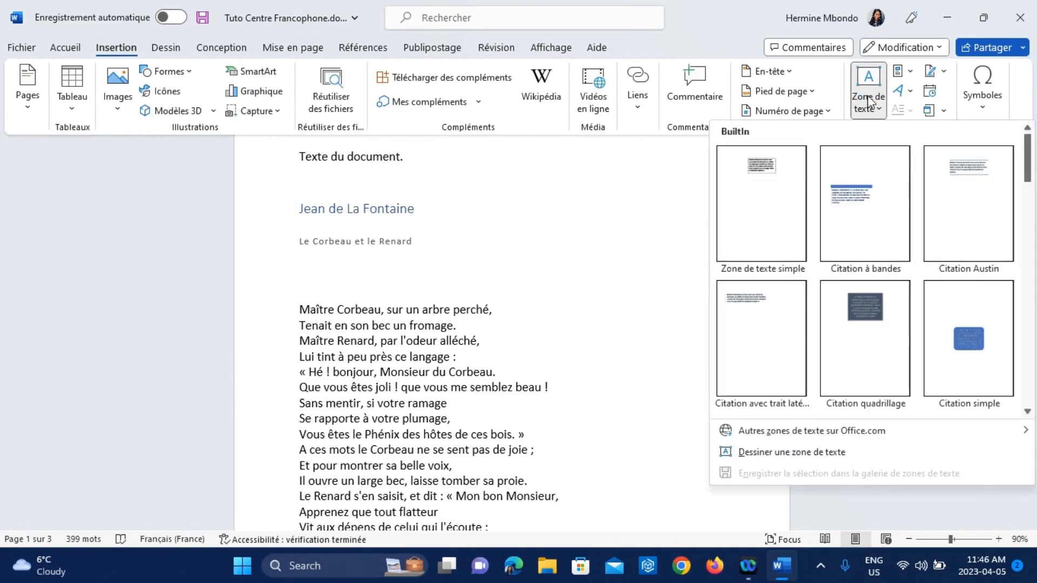
pyautogui.scroll(-5, 821, 275)
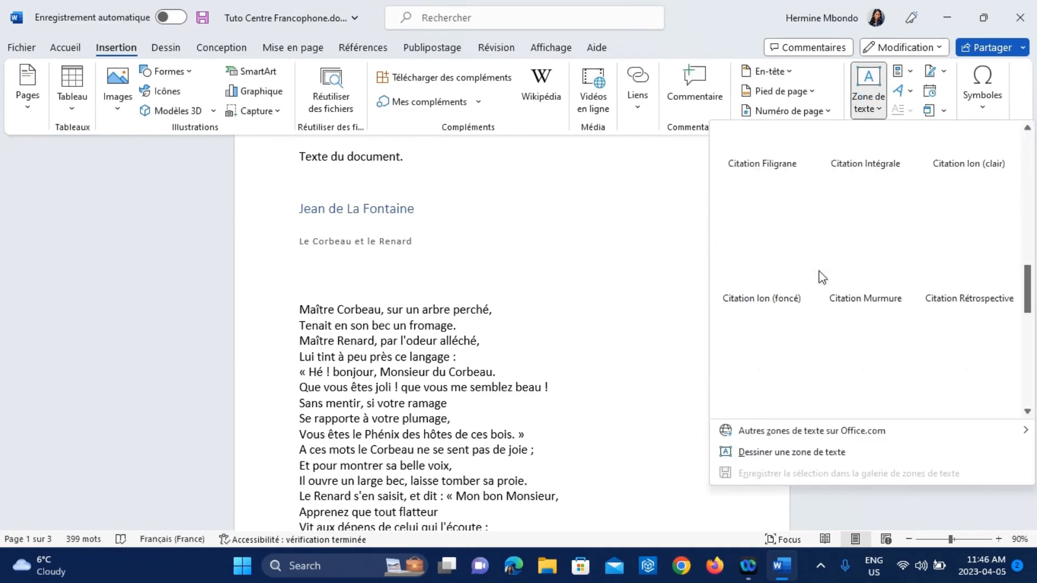
pyautogui.scroll(5, 808, 293)
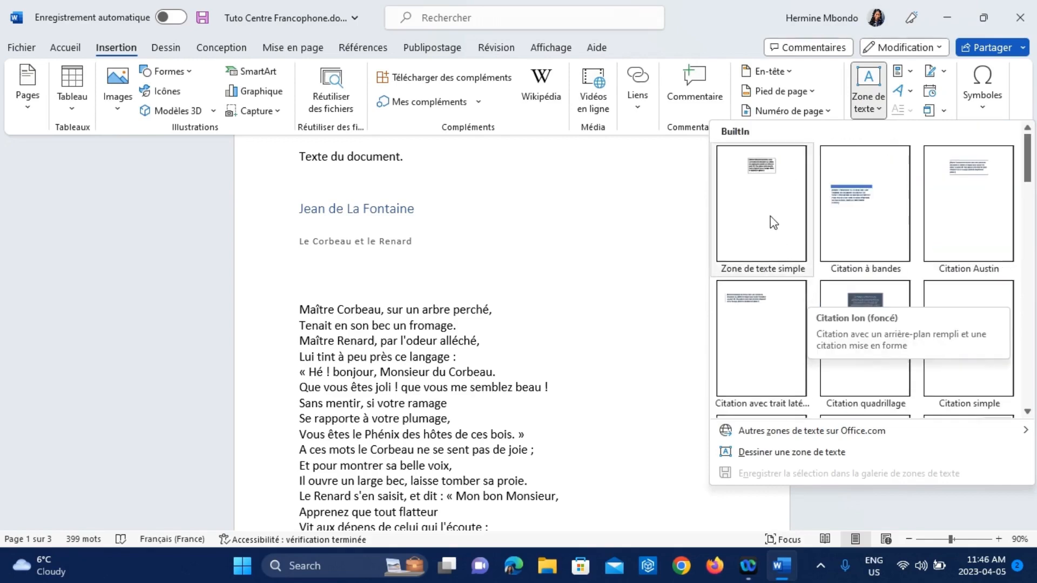
pyautogui.click(766, 202)
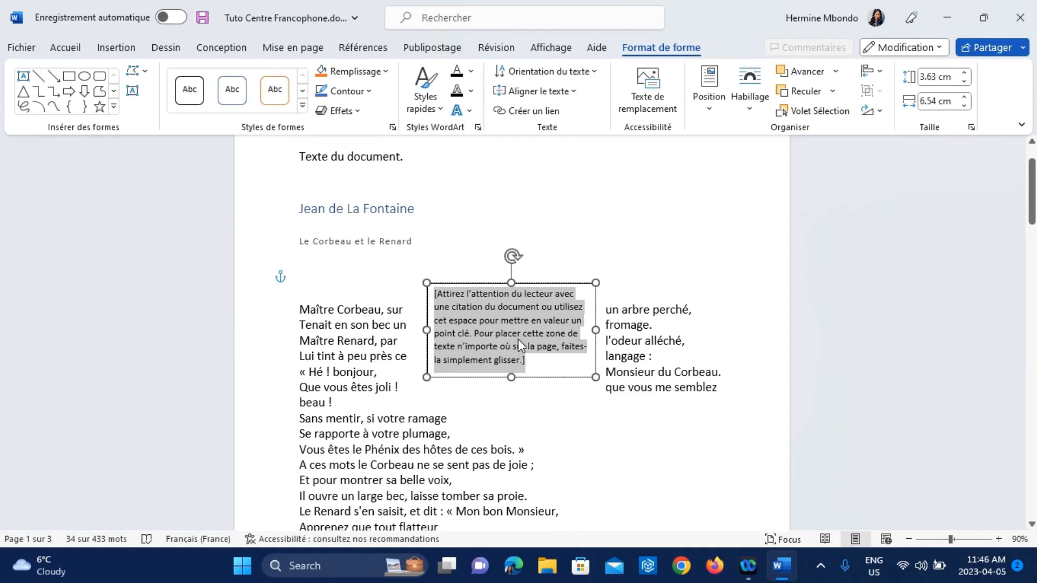
# Step: Try the square, tight (Adapté) and through wrapping options on the text box, and set its wrapping to top and bottom
pyautogui.click(597, 282)
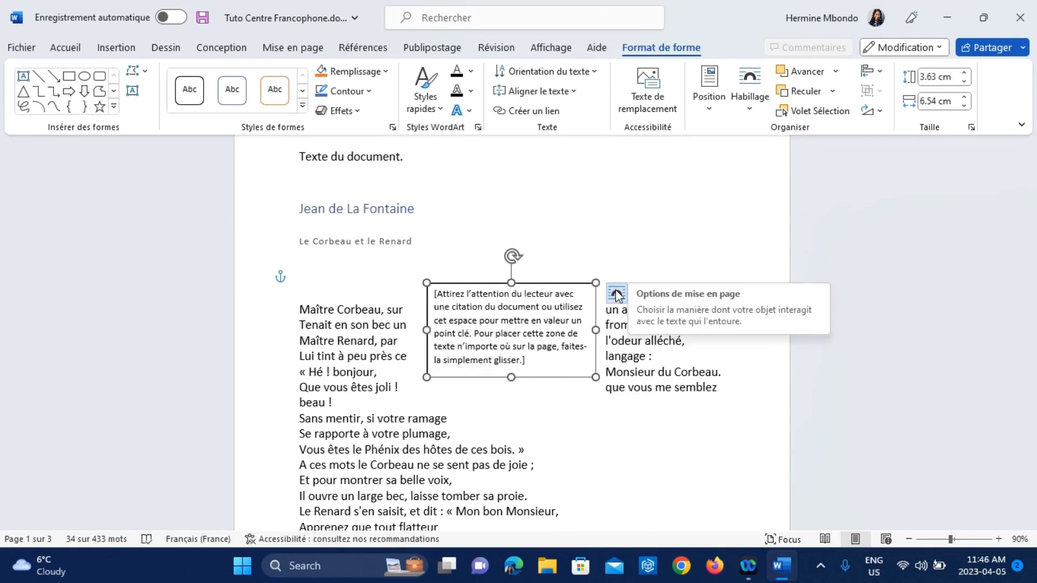
pyautogui.click(616, 295)
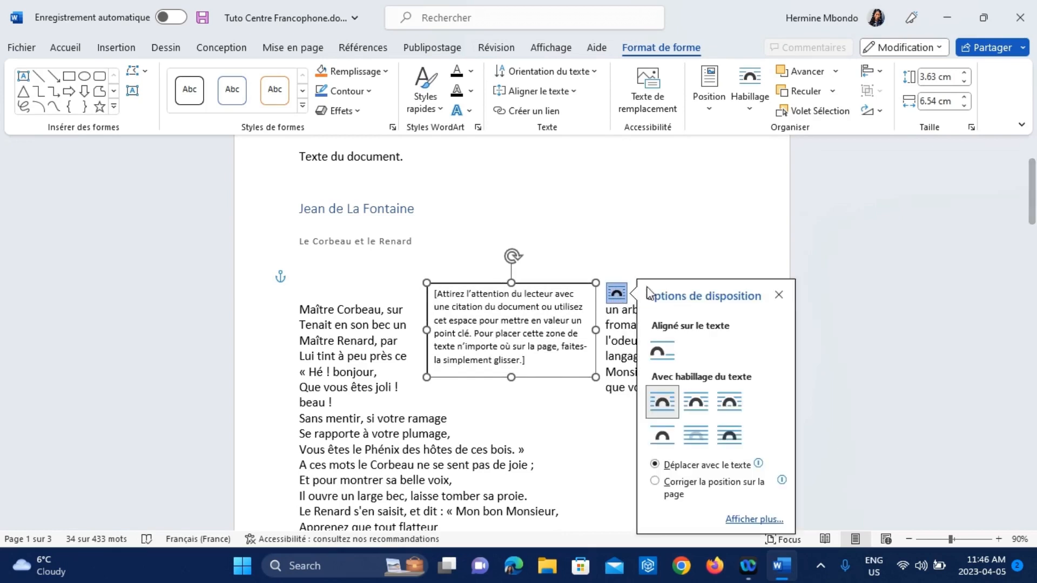
pyautogui.click(672, 412)
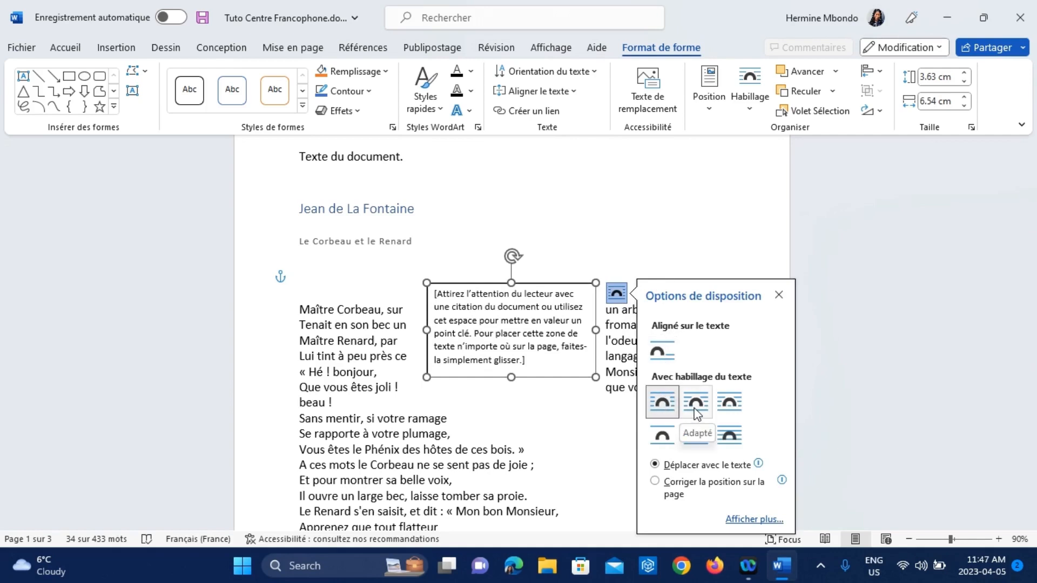
pyautogui.click(695, 413)
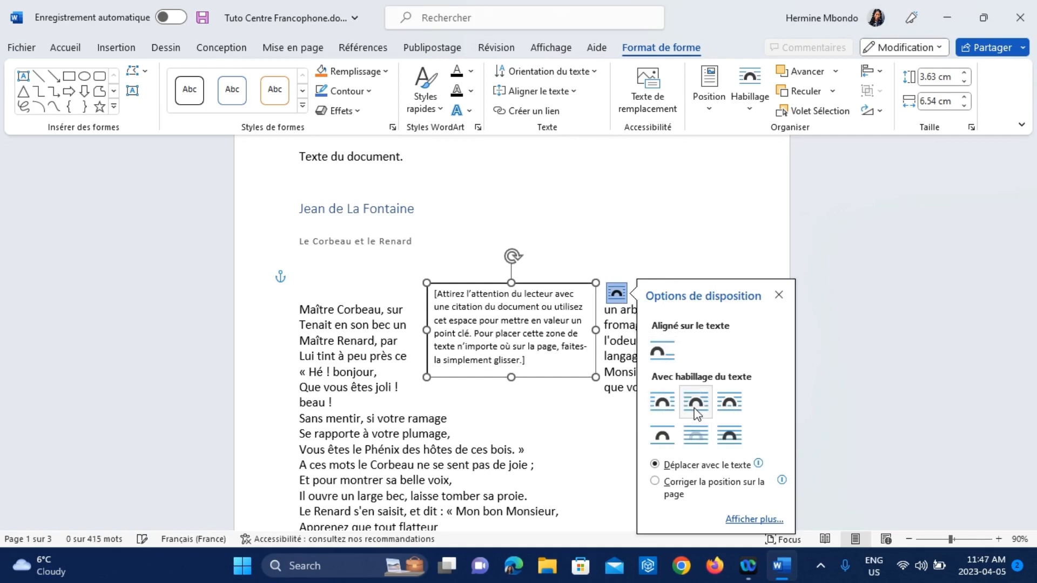
pyautogui.click(731, 409)
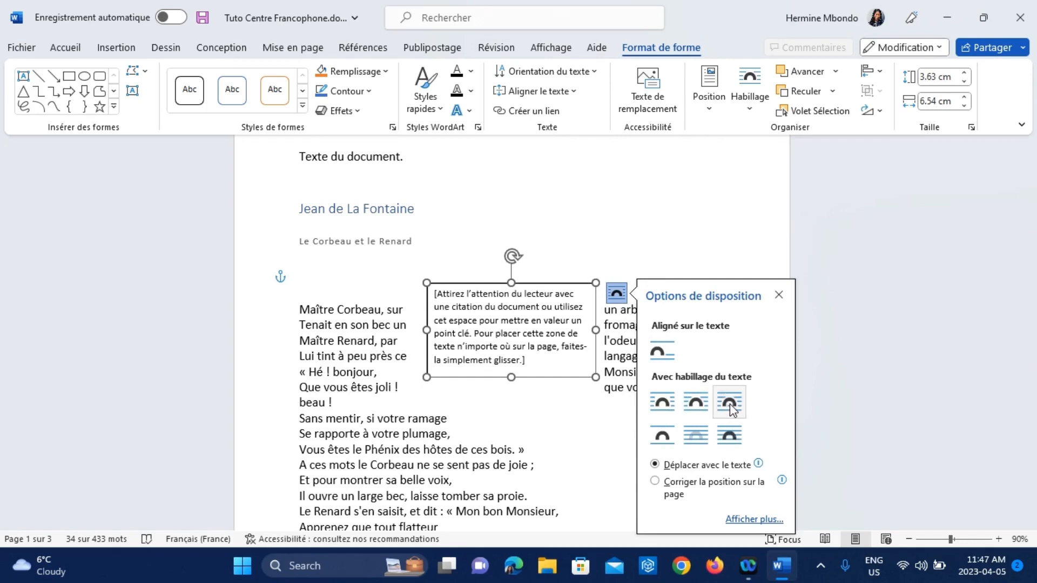
pyautogui.click(665, 443)
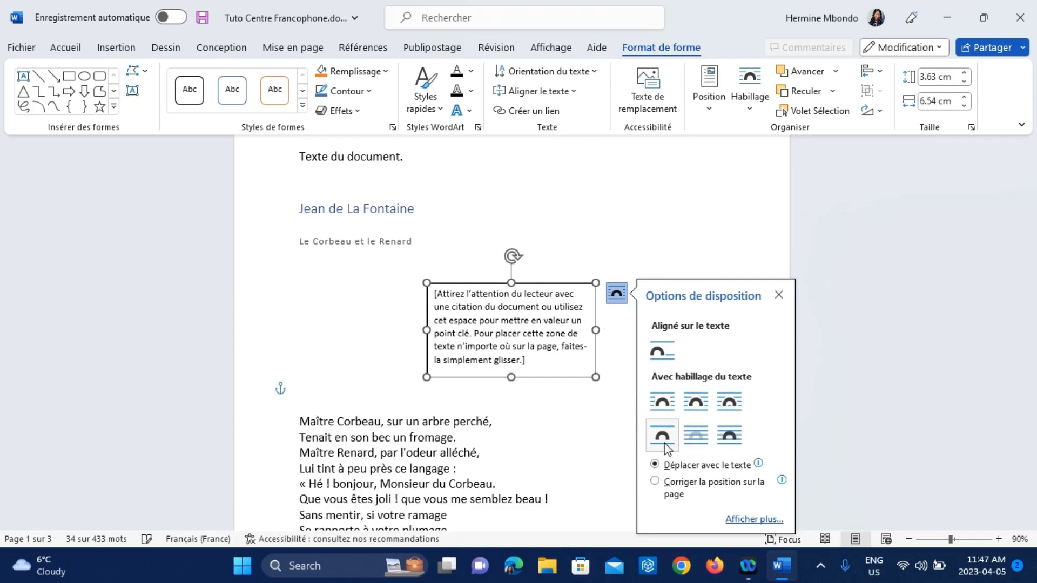
# Step: Try the behind-text and in-front-of-text wrapping options on the text box, and return its wrapping to top and bottom
pyautogui.click(702, 437)
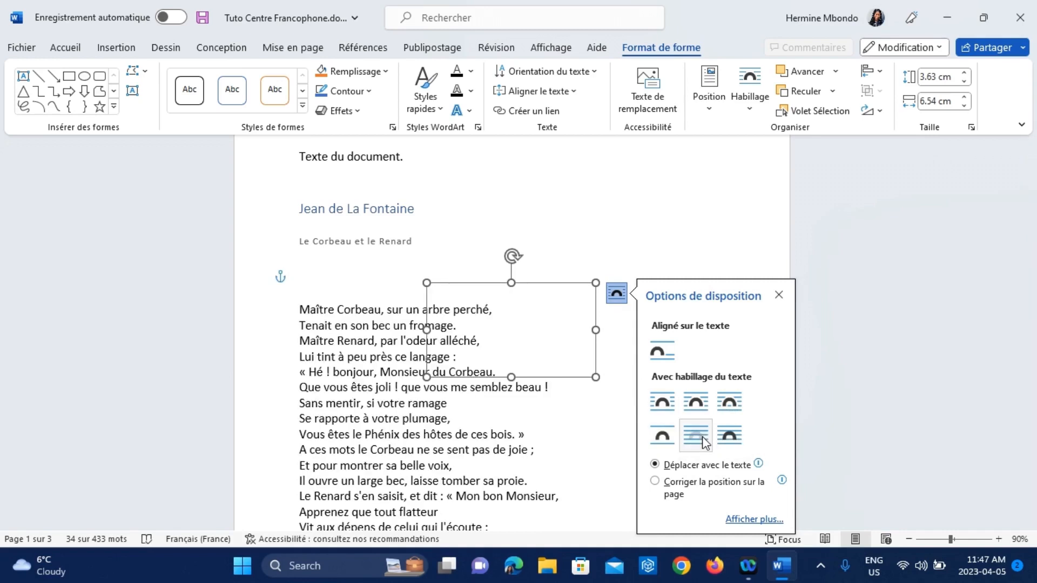
pyautogui.click(729, 429)
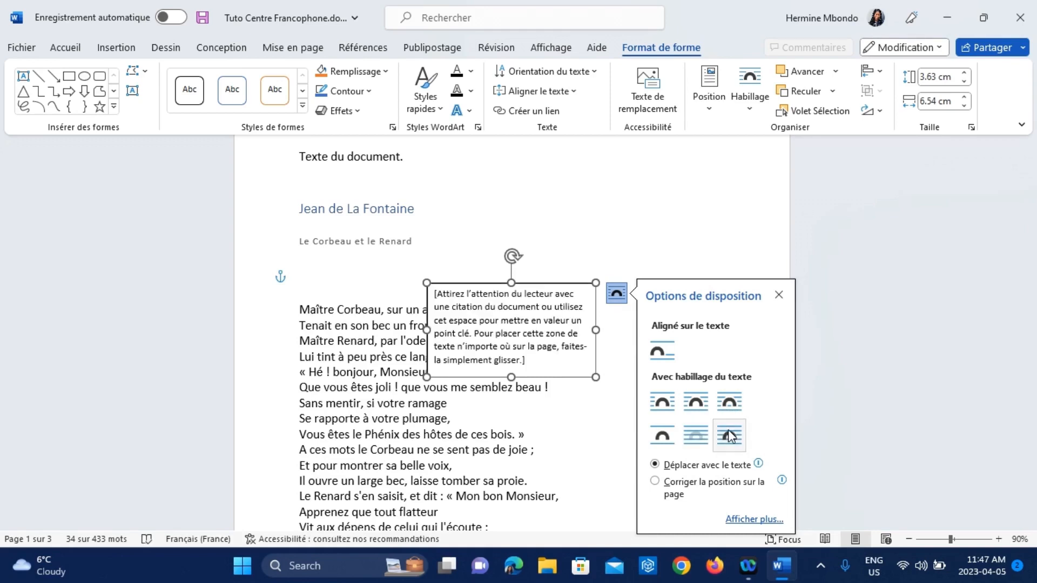
pyautogui.click(662, 435)
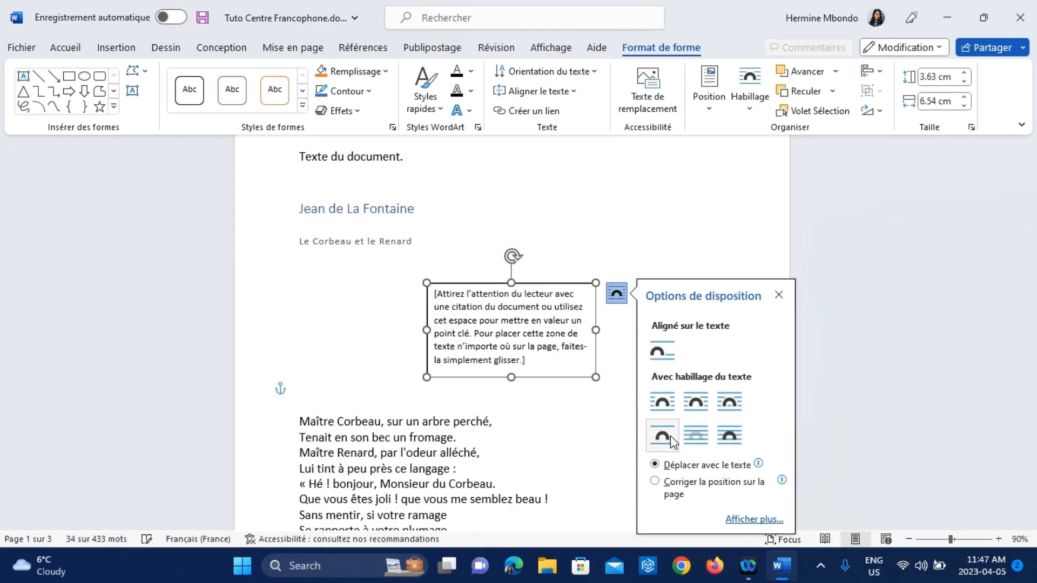
pyautogui.click(405, 389)
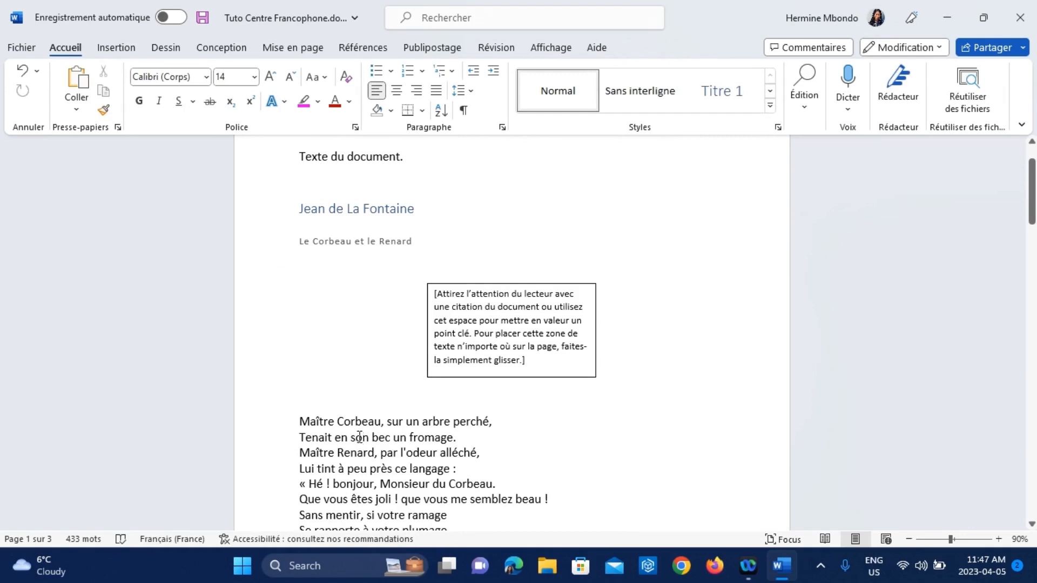
# Step: Delete the text box and remove an empty line above the poem "Le Corbeau et le Renard"
pyautogui.click(488, 286)
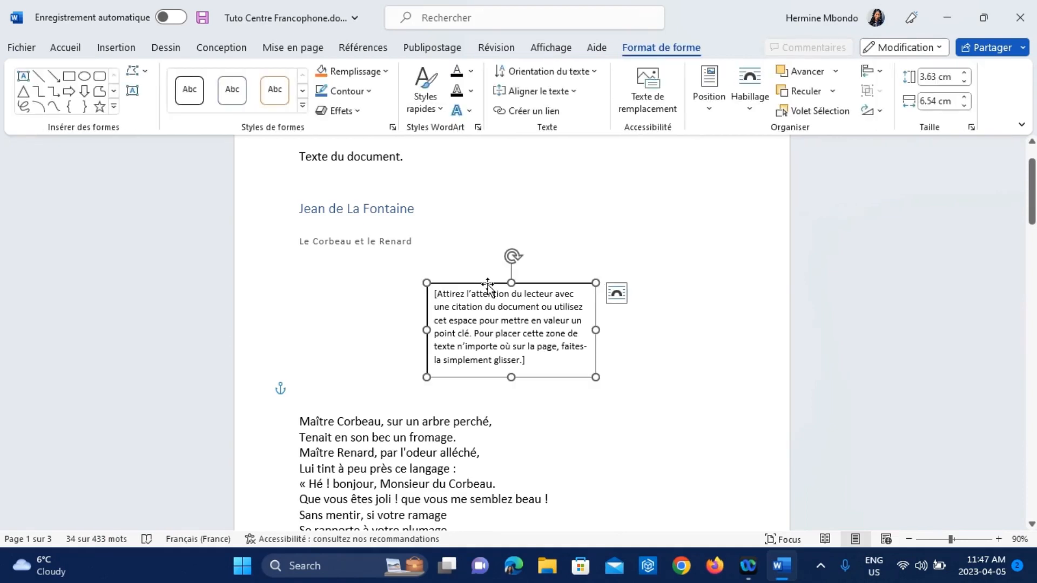
pyautogui.press('Delete')
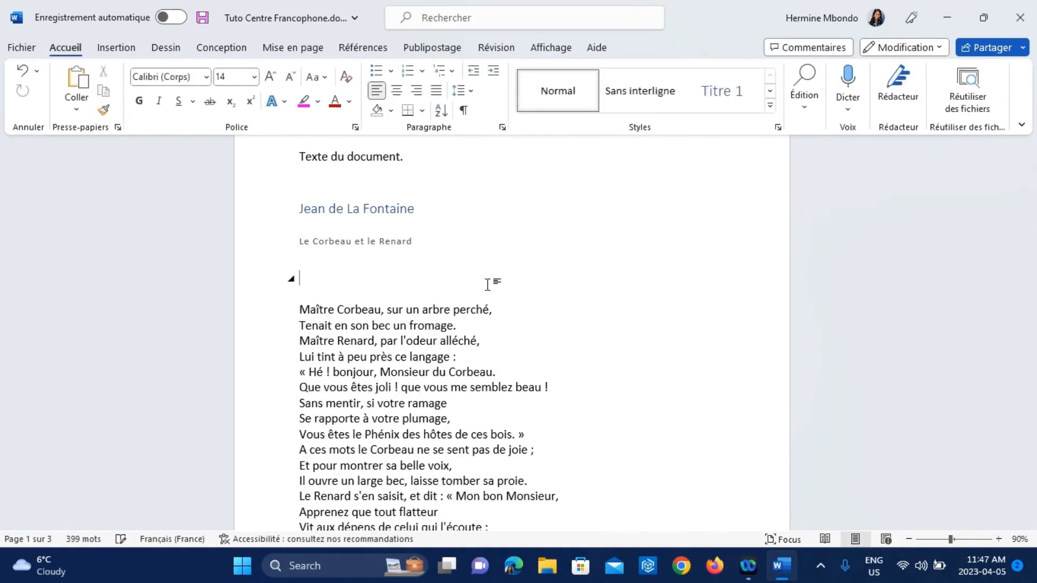
pyautogui.press('BackSpace')
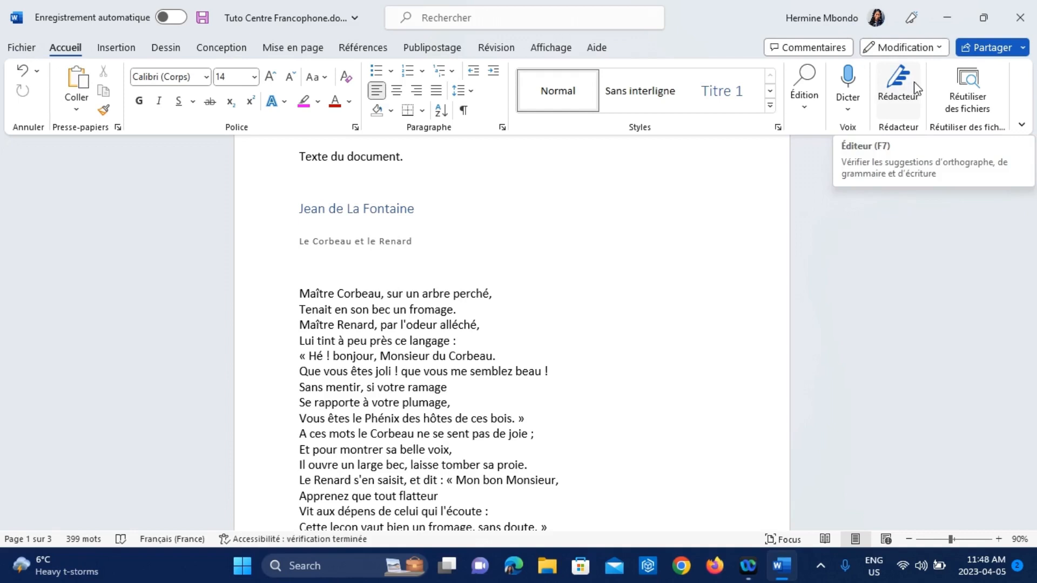
# Step: Run the Rédacteur check on the document and review its score and correction categories
pyautogui.click(910, 101)
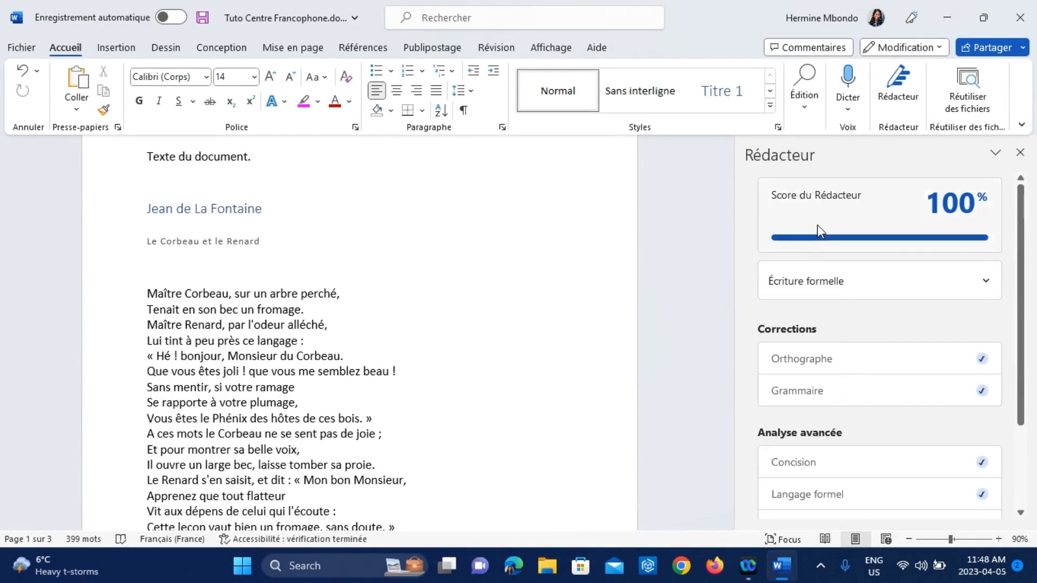
pyautogui.moveTo(965, 214)
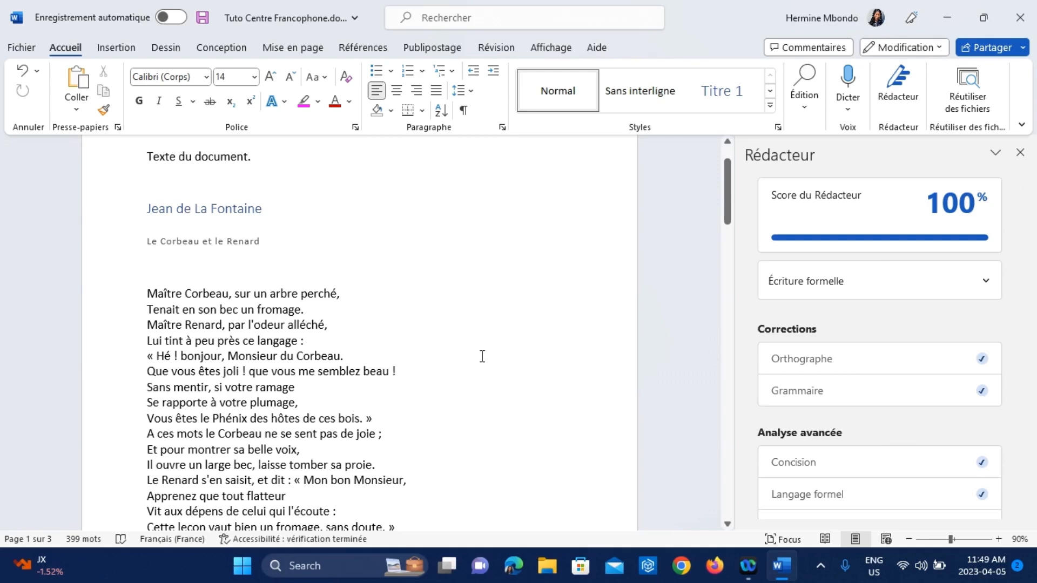
# Step: Misspell "grenouille" as "grenouilles" and "grosse" as "grossent" in the frog fable's title line, and add blank space below it
pyautogui.click(281, 356)
pyautogui.scroll(-1, 287, 357)
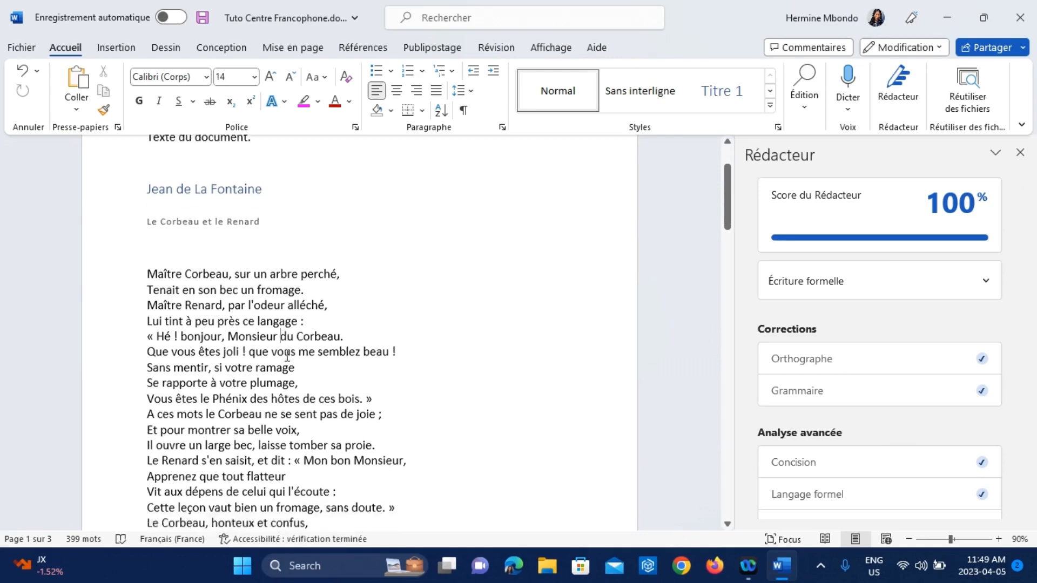
pyautogui.scroll(-2, 287, 357)
pyautogui.scroll(-1, 287, 355)
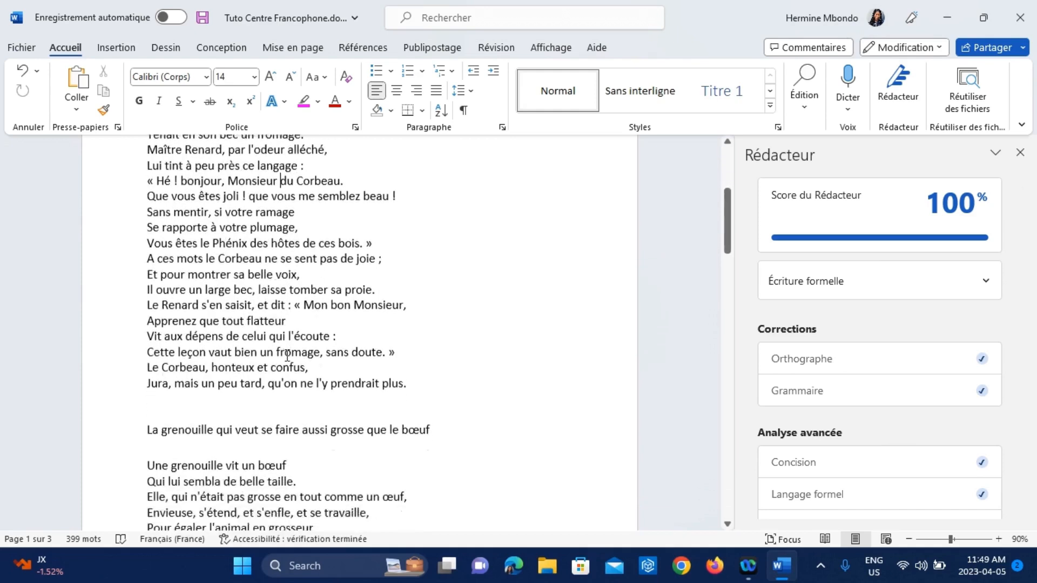
pyautogui.scroll(-1, 287, 357)
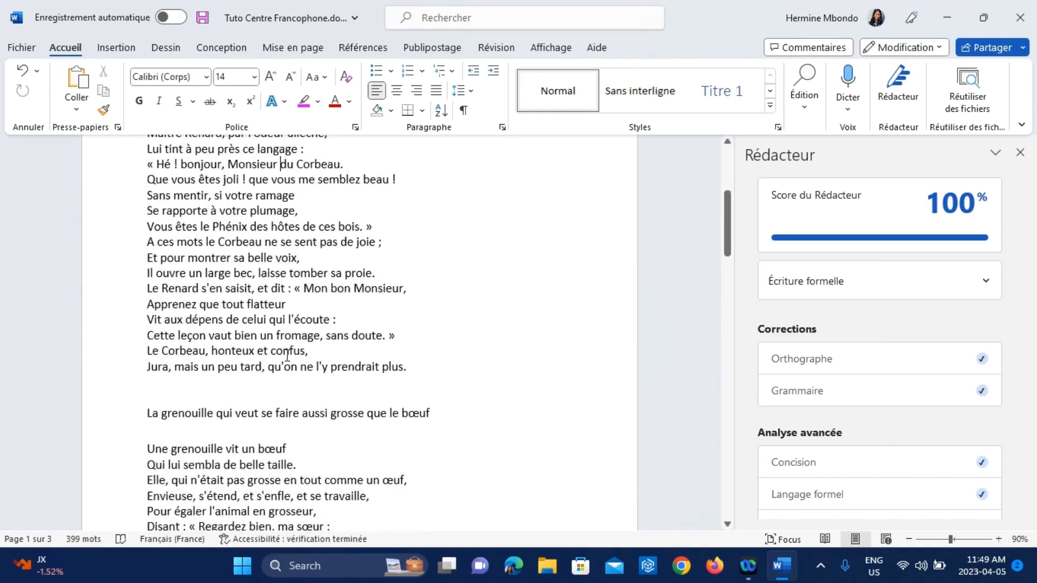
pyautogui.click(213, 413)
pyautogui.write('s')
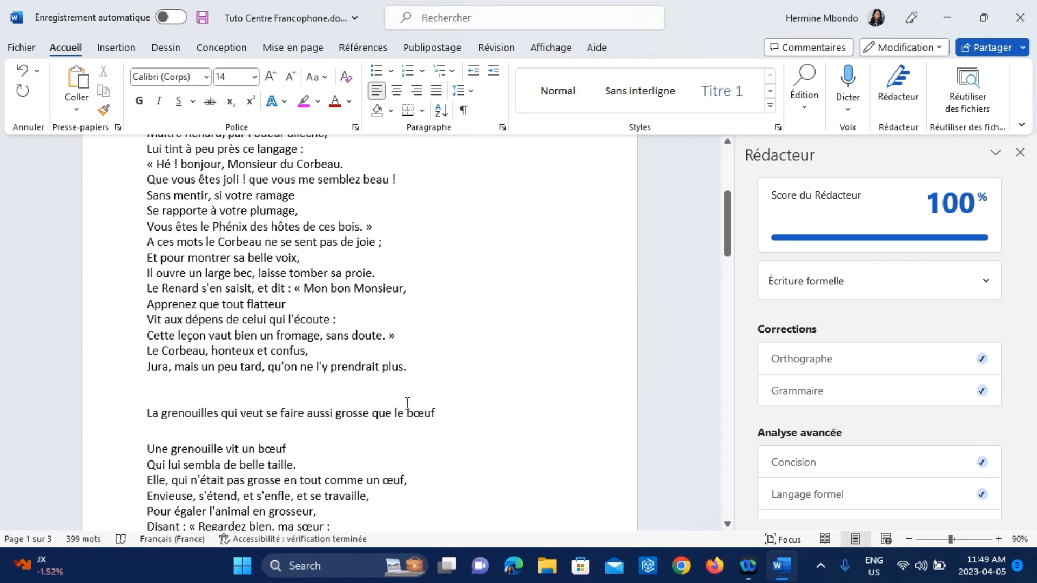
pyautogui.click(375, 412)
pyautogui.write('nt')
pyautogui.click(480, 417)
pyautogui.press('Return')
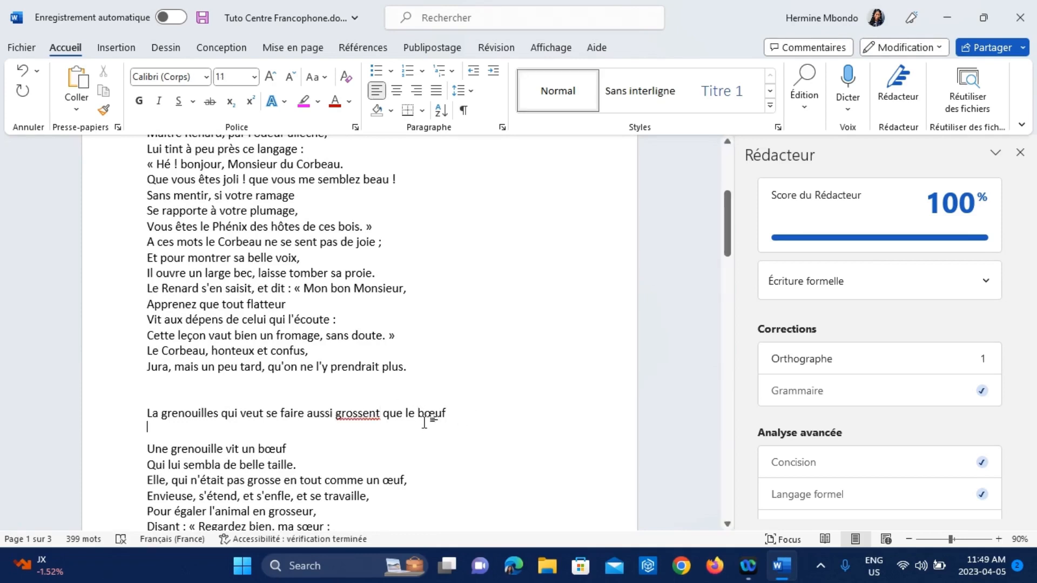
pyautogui.press('Return')
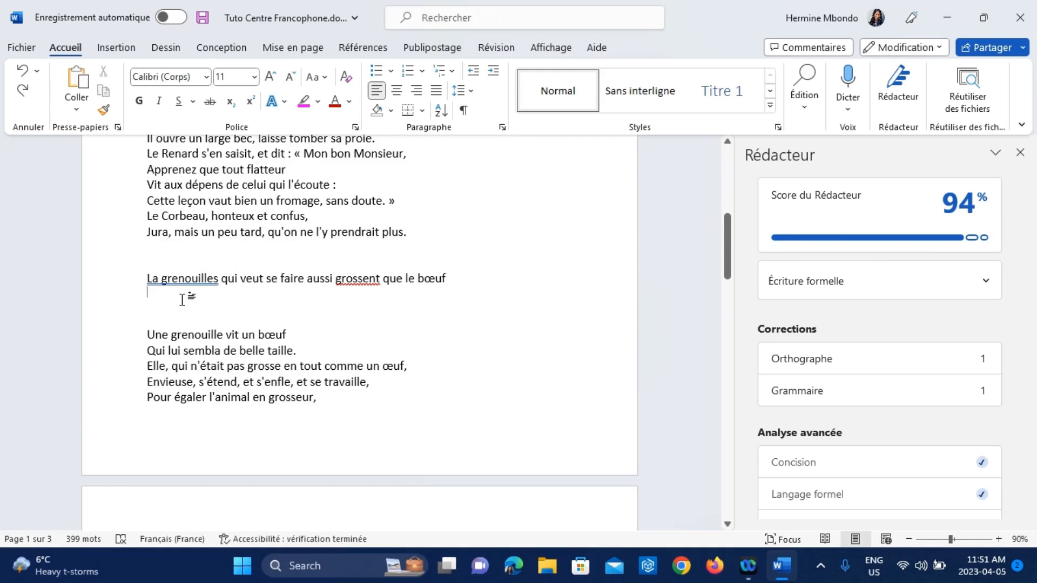
# Step: Review the Rédacteur's grammar issue and accept its suggestion "La grenouille" for the fable's title
pyautogui.moveTo(978, 208)
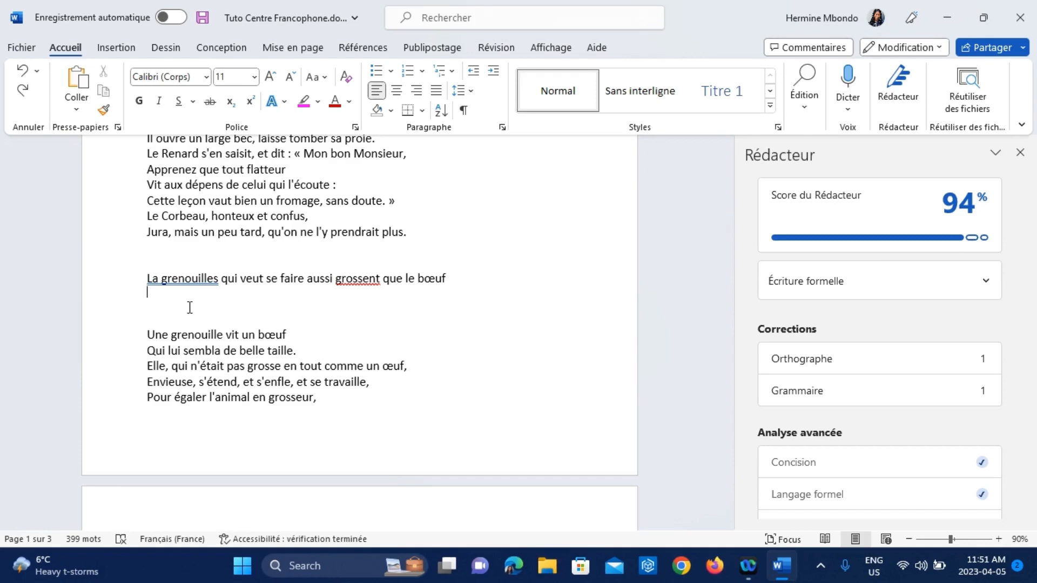
pyautogui.click(865, 389)
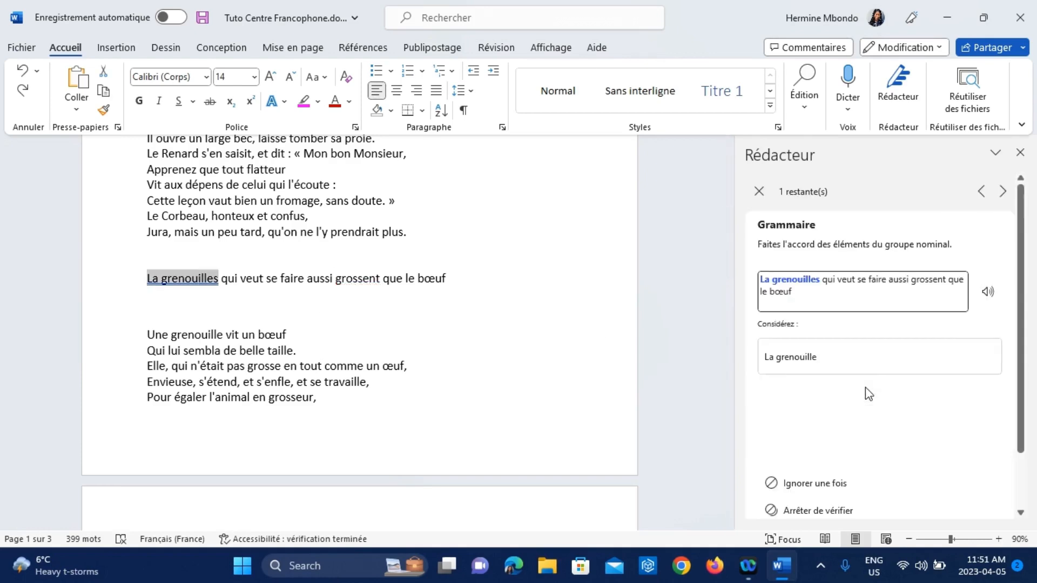
pyautogui.click(835, 354)
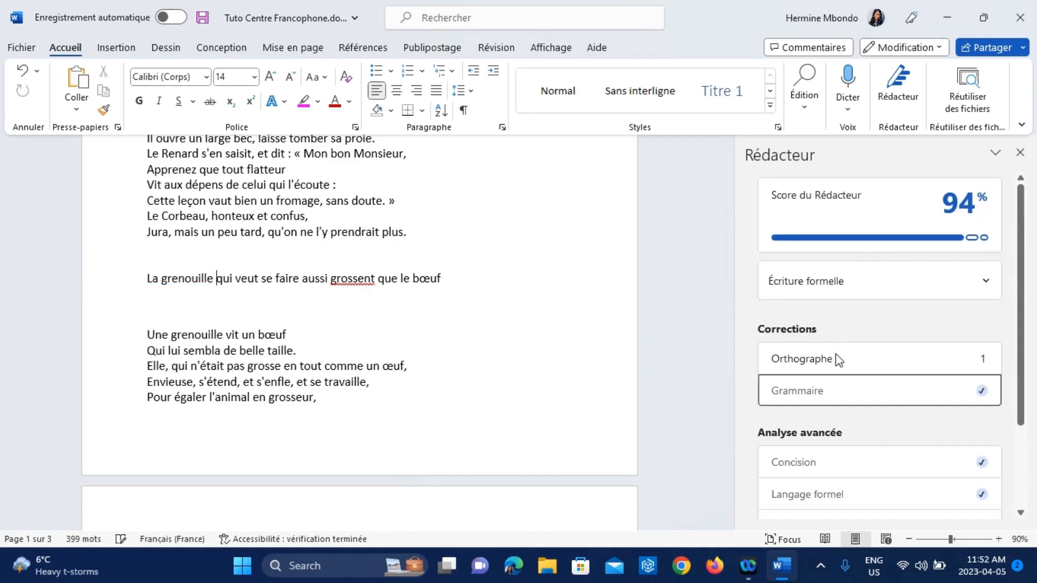
# Step: Correct "grossent" to "grosse" directly in the frog fable's title line
pyautogui.click(376, 279)
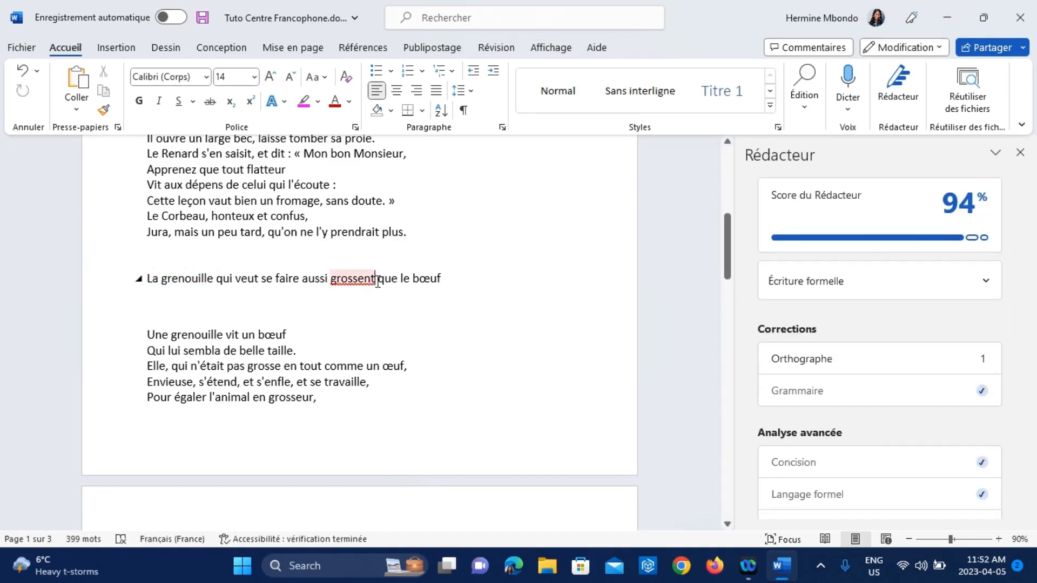
pyautogui.press('BackSpace')
pyautogui.press('BackSpace')
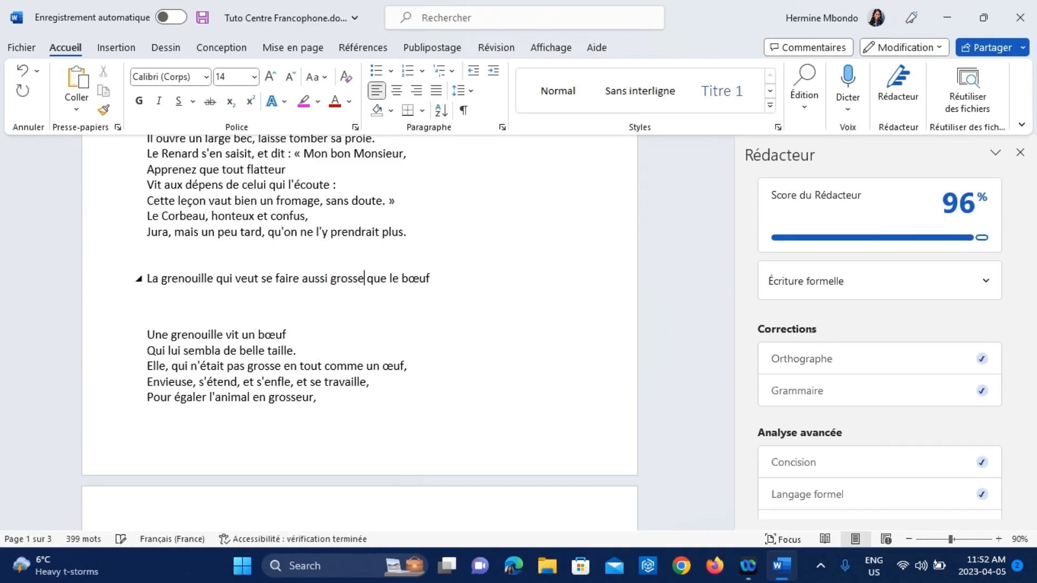
pyautogui.click(342, 296)
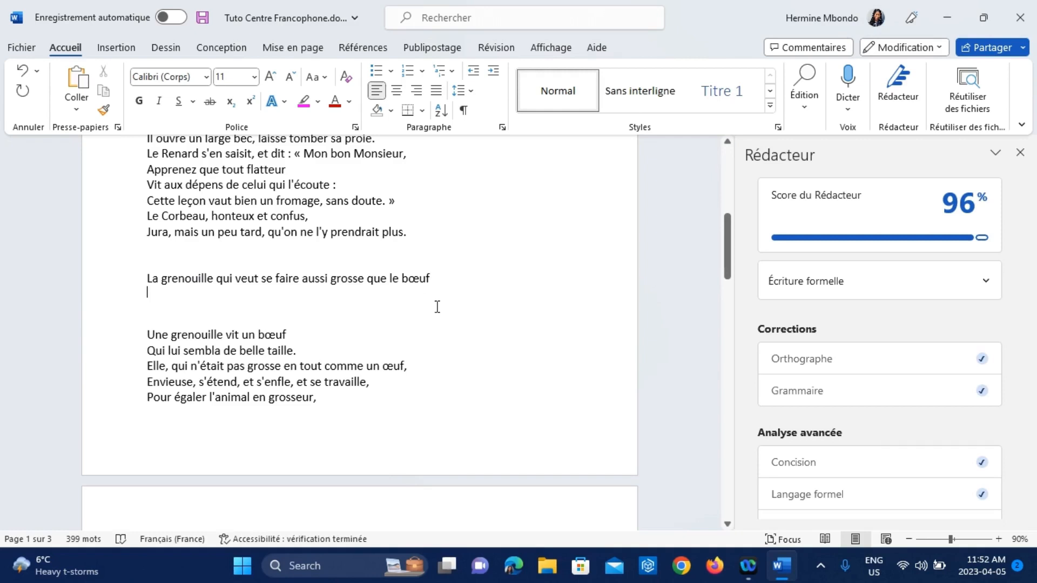
pyautogui.click(465, 283)
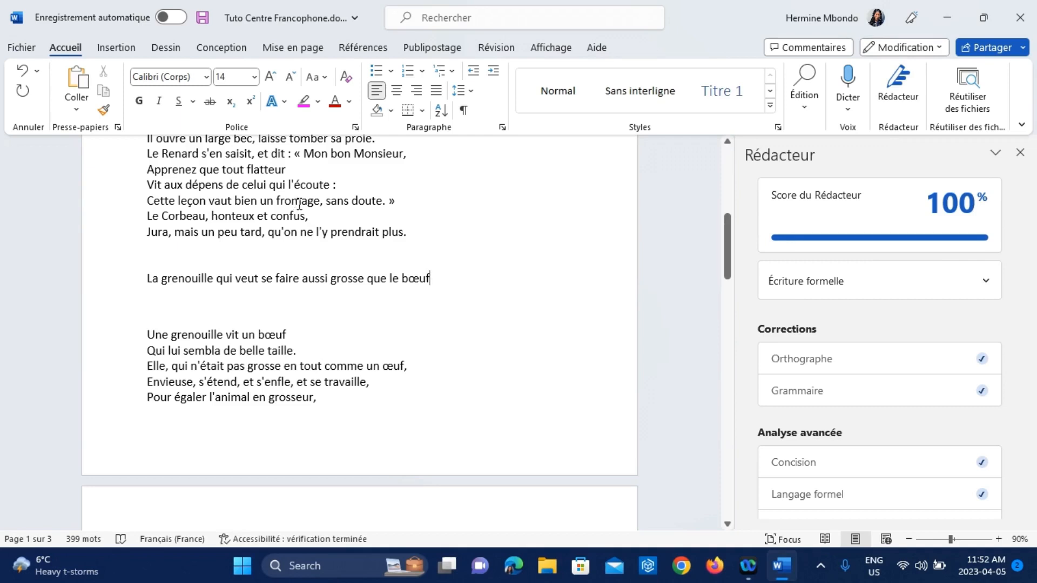
# Step: Open the full gallery of templates for new documents and look through the available models
pyautogui.click(22, 52)
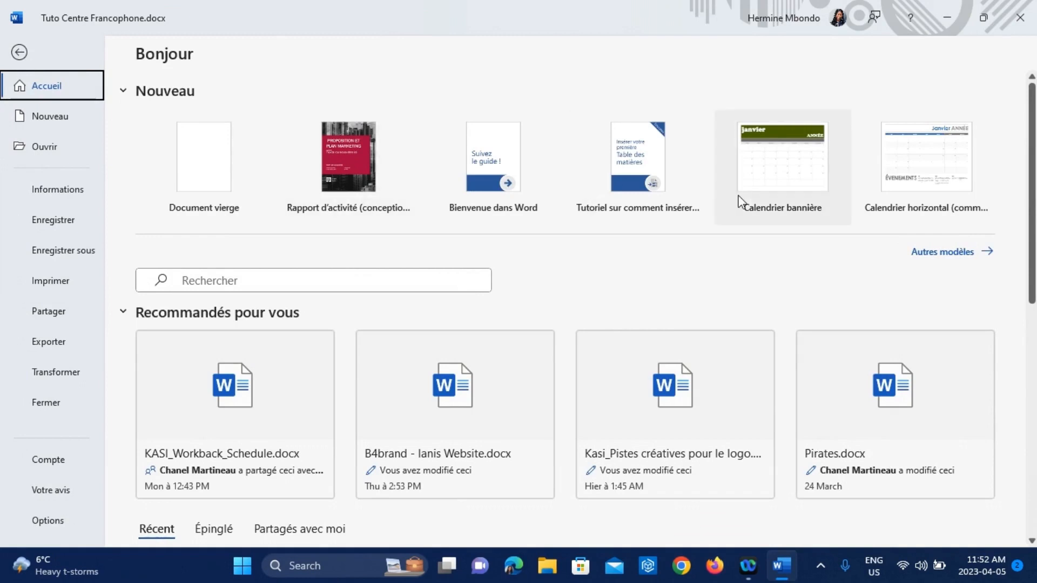
pyautogui.click(940, 254)
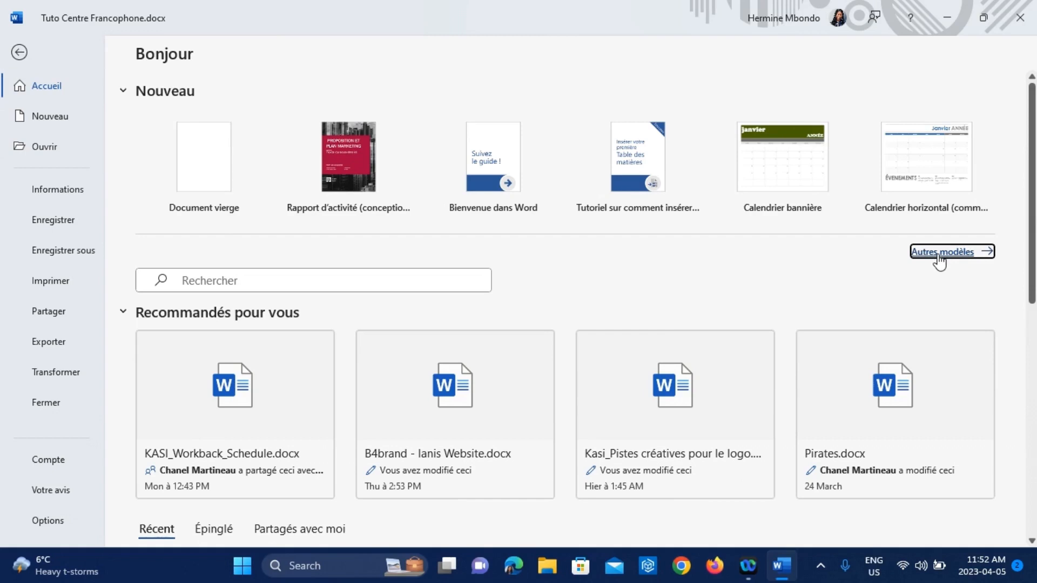
pyautogui.click(939, 255)
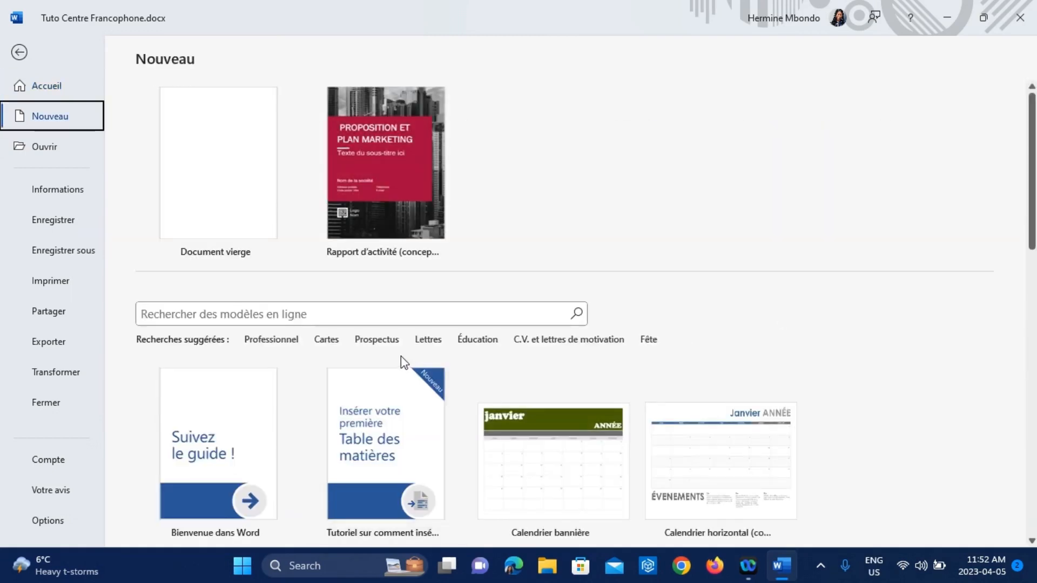
pyautogui.scroll(-3, 401, 355)
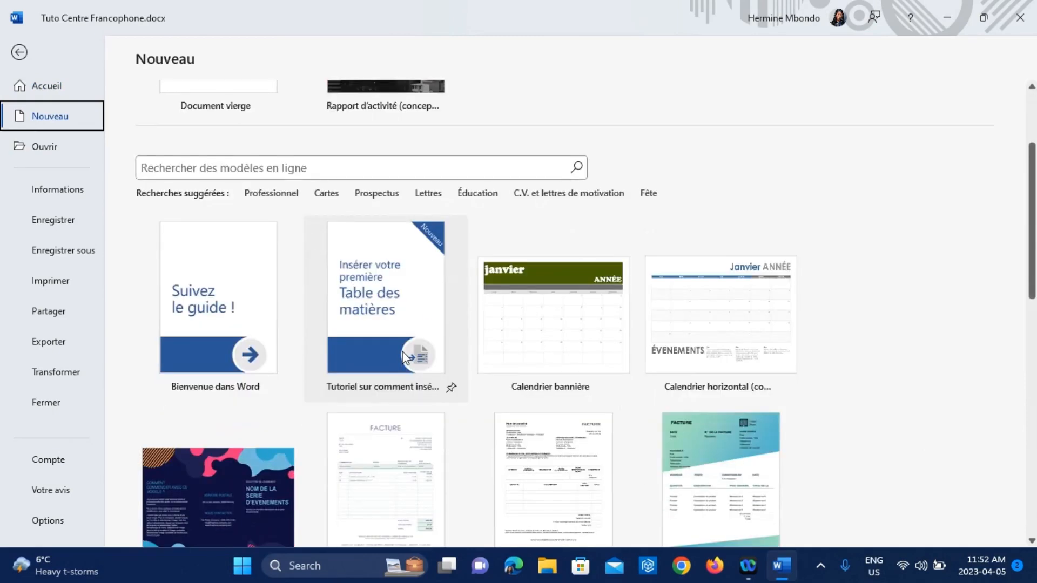
pyautogui.scroll(-3, 402, 356)
pyautogui.scroll(-10, 402, 357)
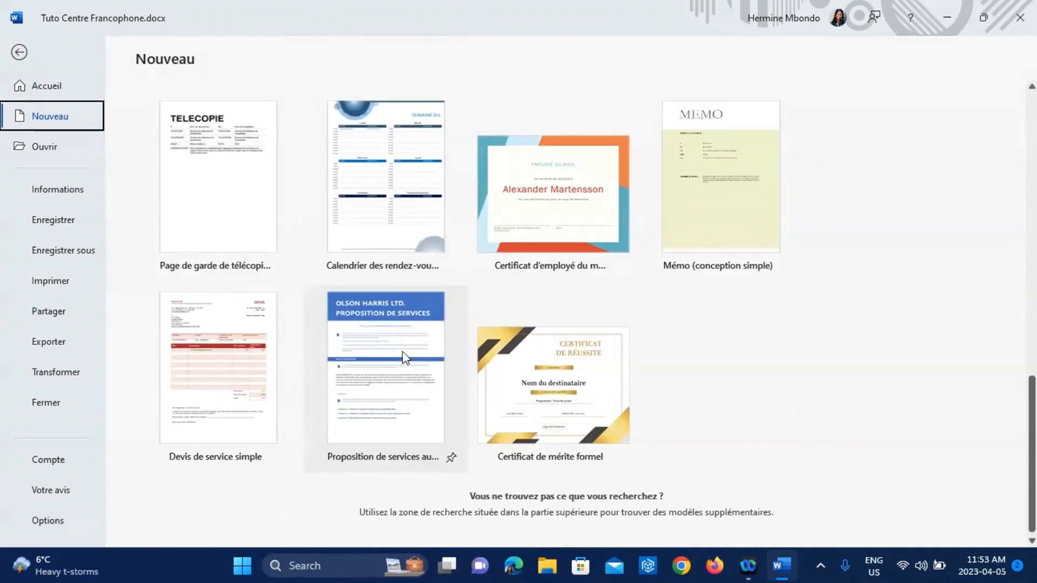
pyautogui.scroll(15, 404, 357)
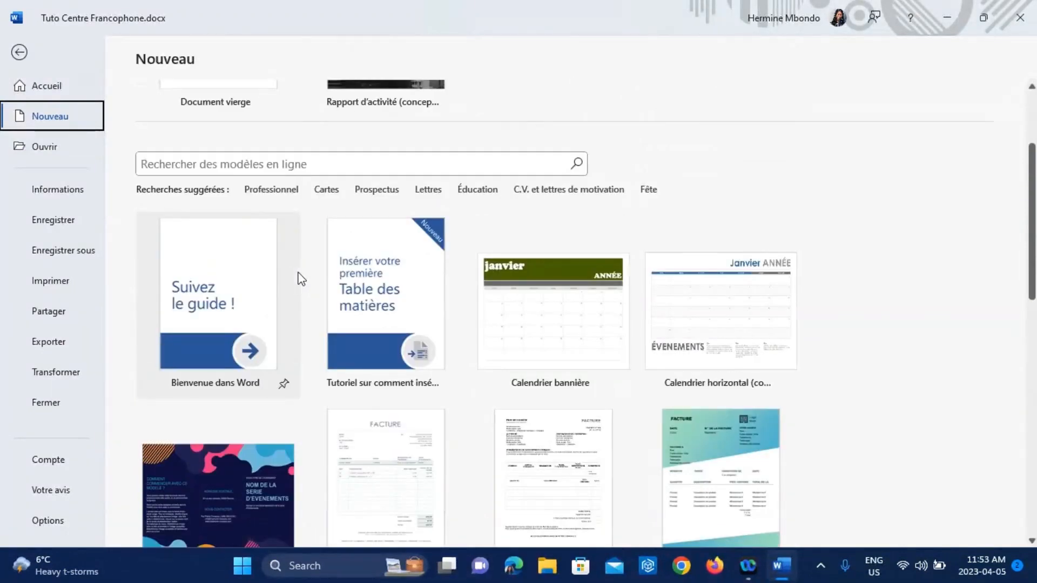
pyautogui.scroll(3, 301, 279)
# Step: Search the online templates for "CV", create a document from the grey "Lettre de motivation" template, and look through its page
pyautogui.click(253, 310)
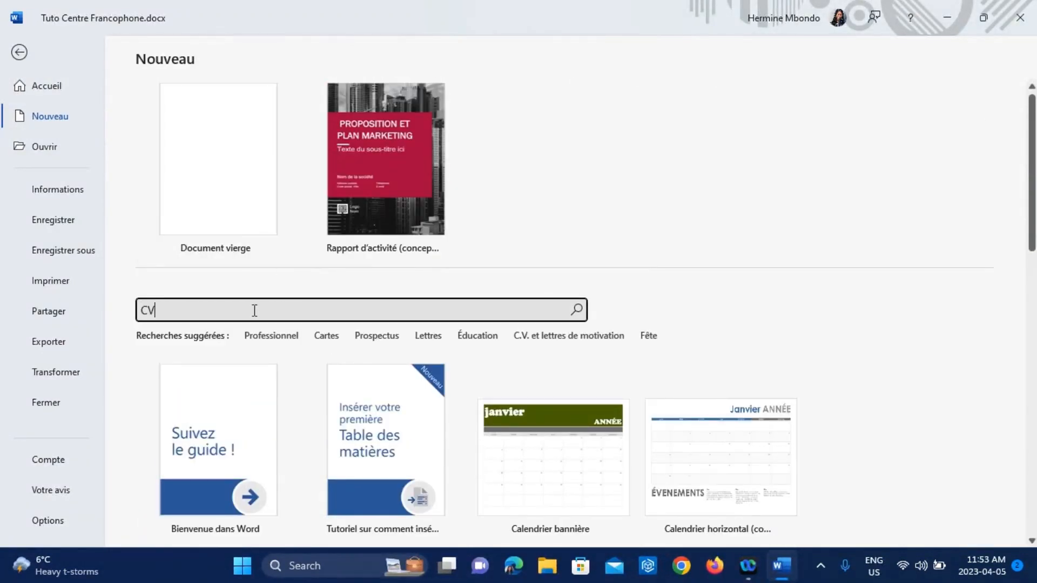
pyautogui.press('Return')
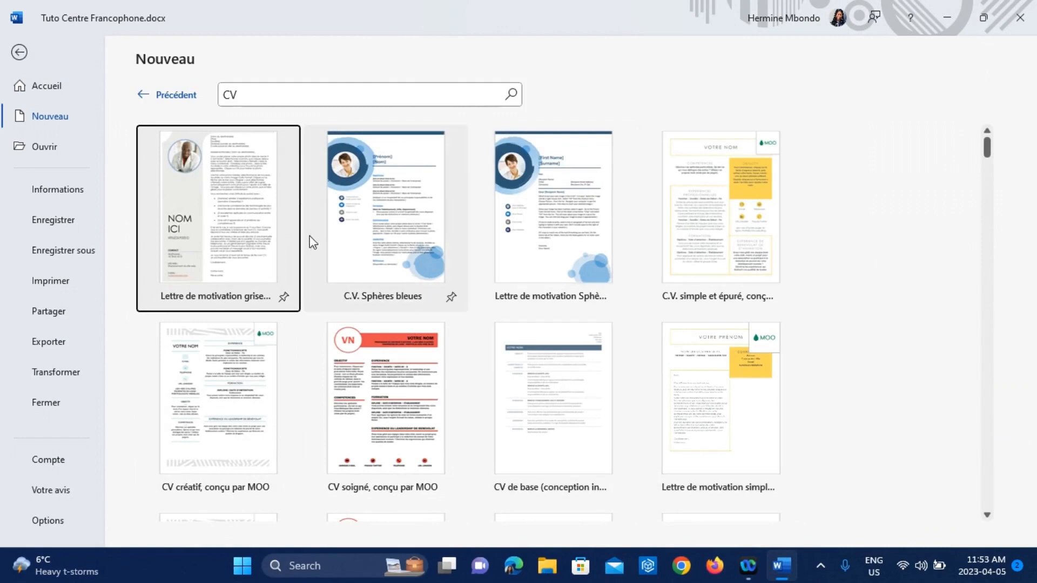
pyautogui.doubleClick(225, 211)
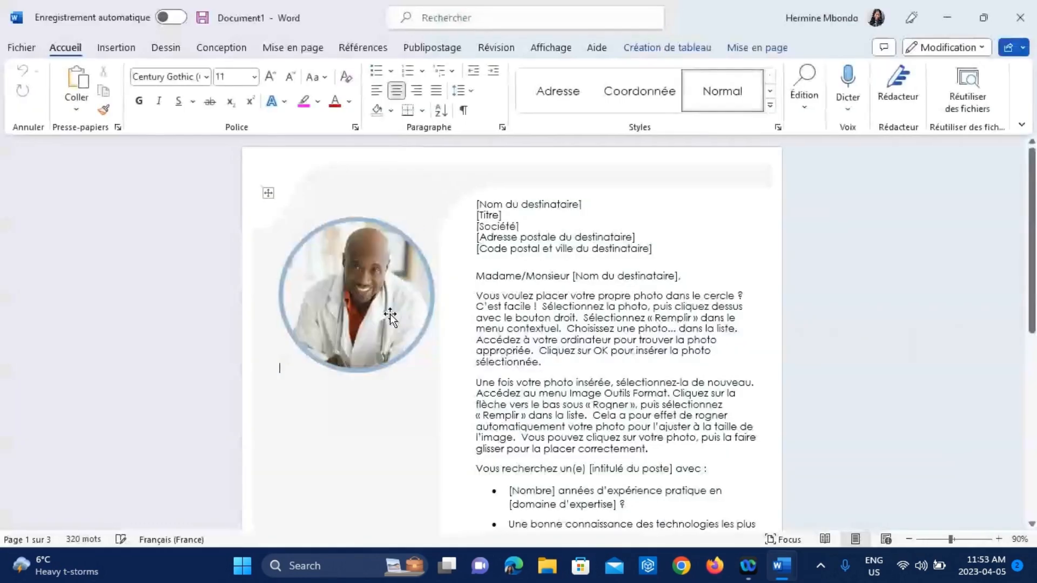
pyautogui.scroll(-6, 465, 249)
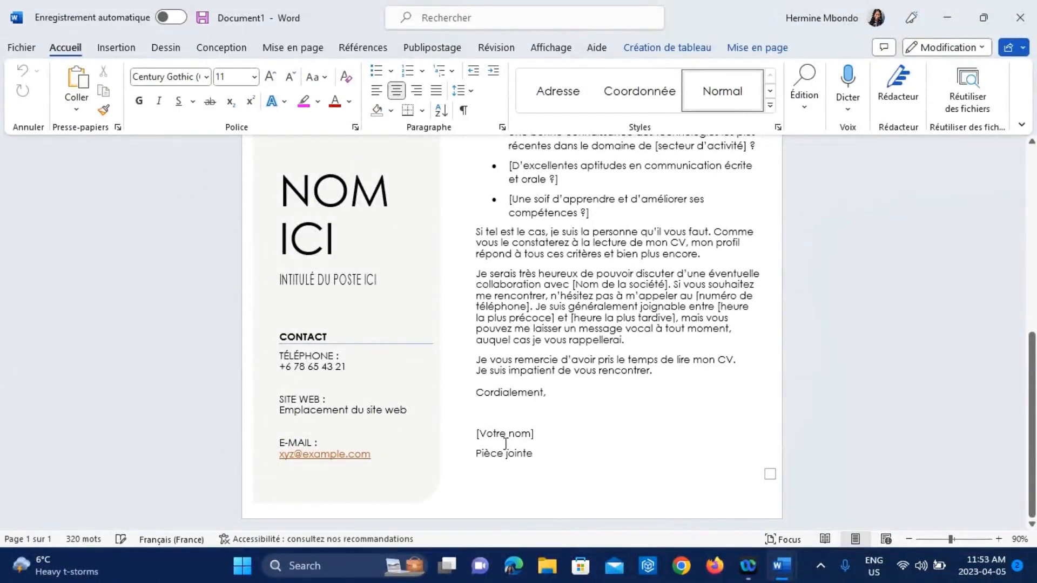
pyautogui.scroll(7, 486, 427)
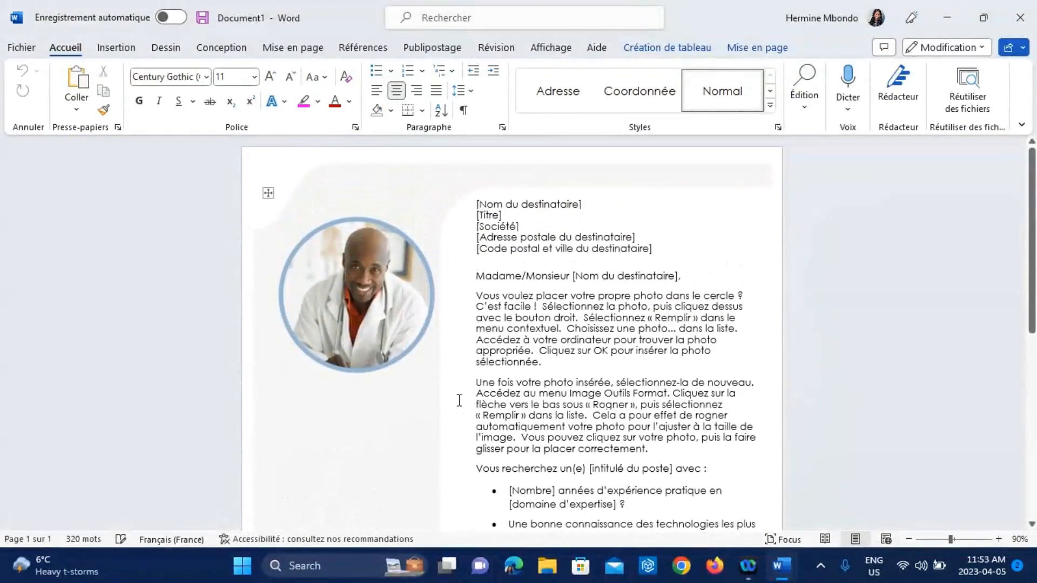
pyautogui.scroll(-7, 537, 309)
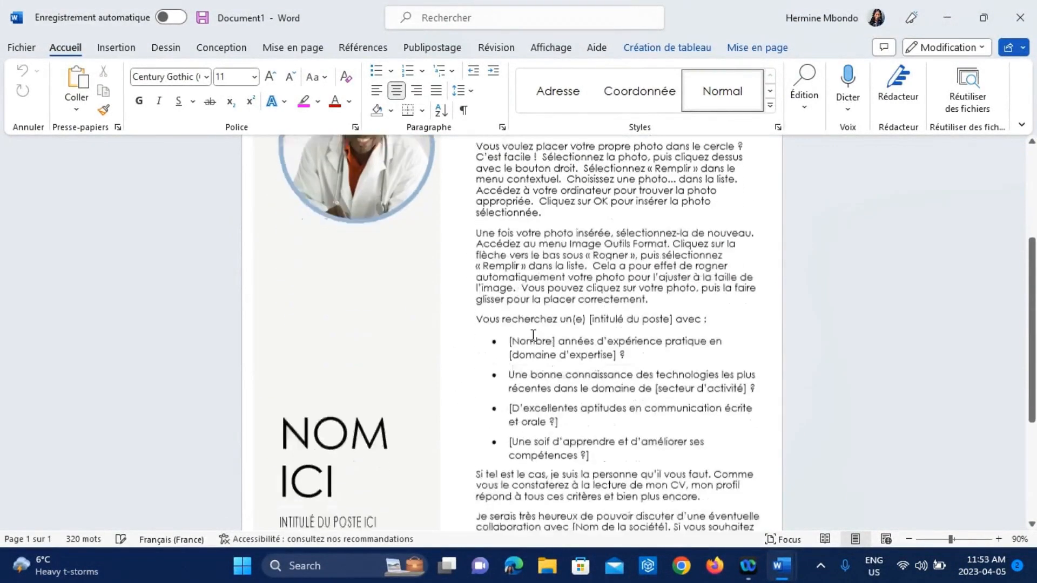